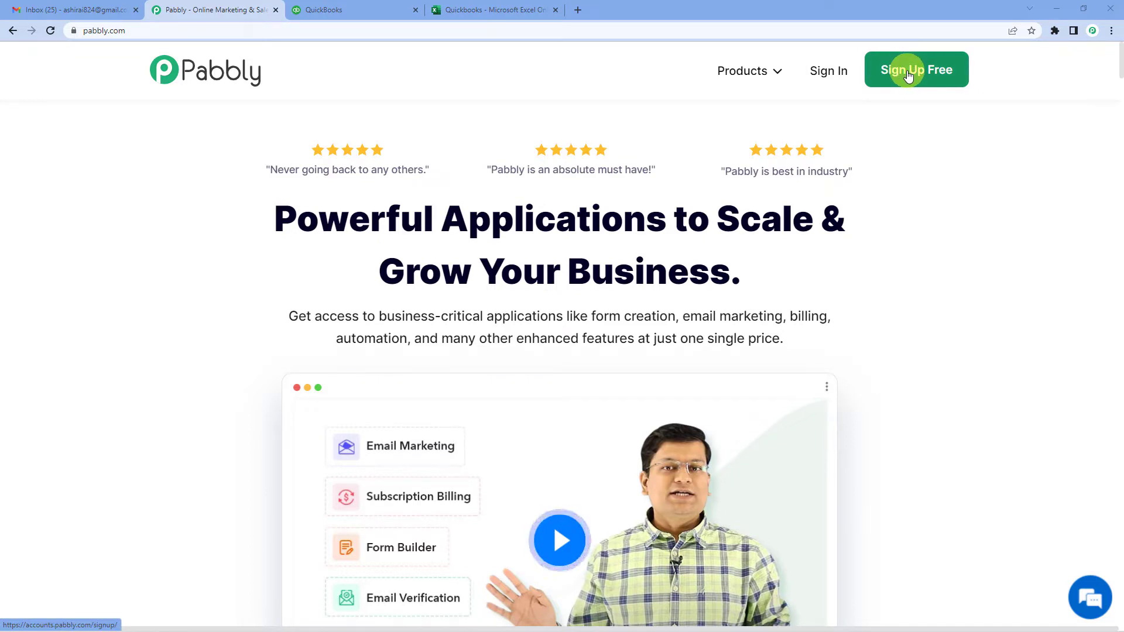
Sign in to open Pabbly Connect and create a workflow named "Quickbooks Online To MS Excel"
{"action": "left_click", "coordinate": [834, 76]}
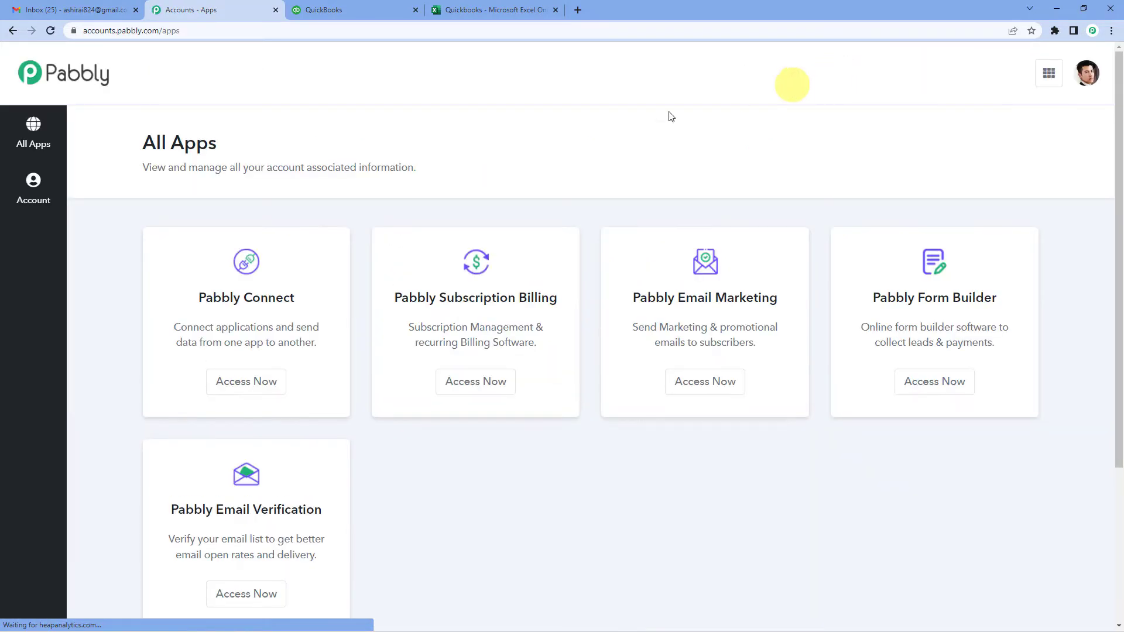
{"action": "left_click", "coordinate": [246, 387]}
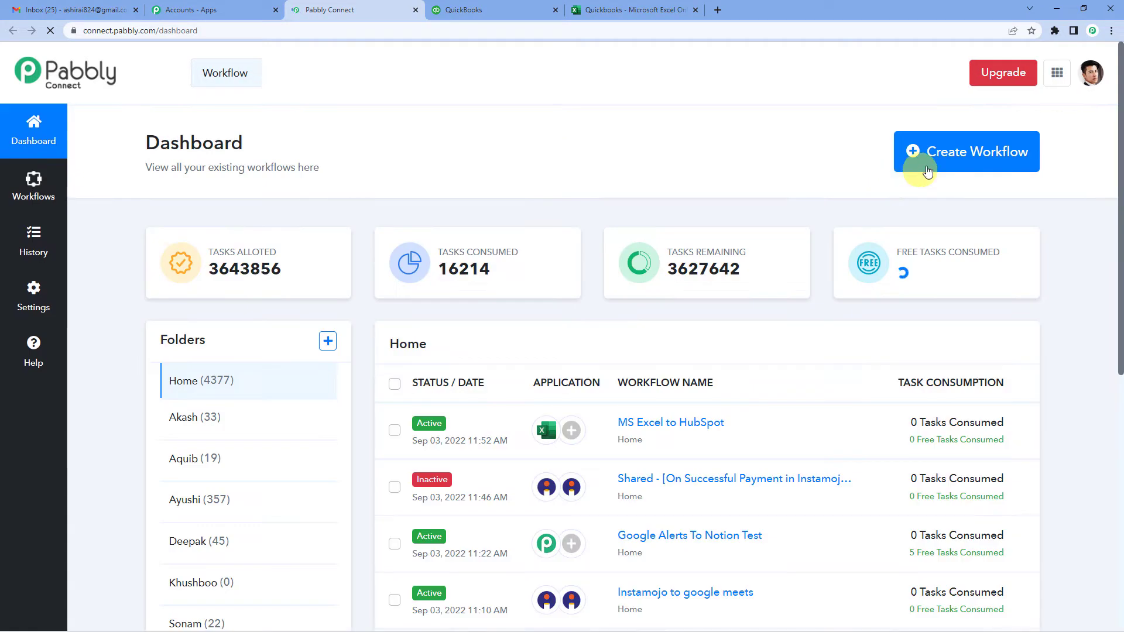
{"action": "left_click", "coordinate": [921, 163]}
{"action": "left_click", "coordinate": [436, 346]}
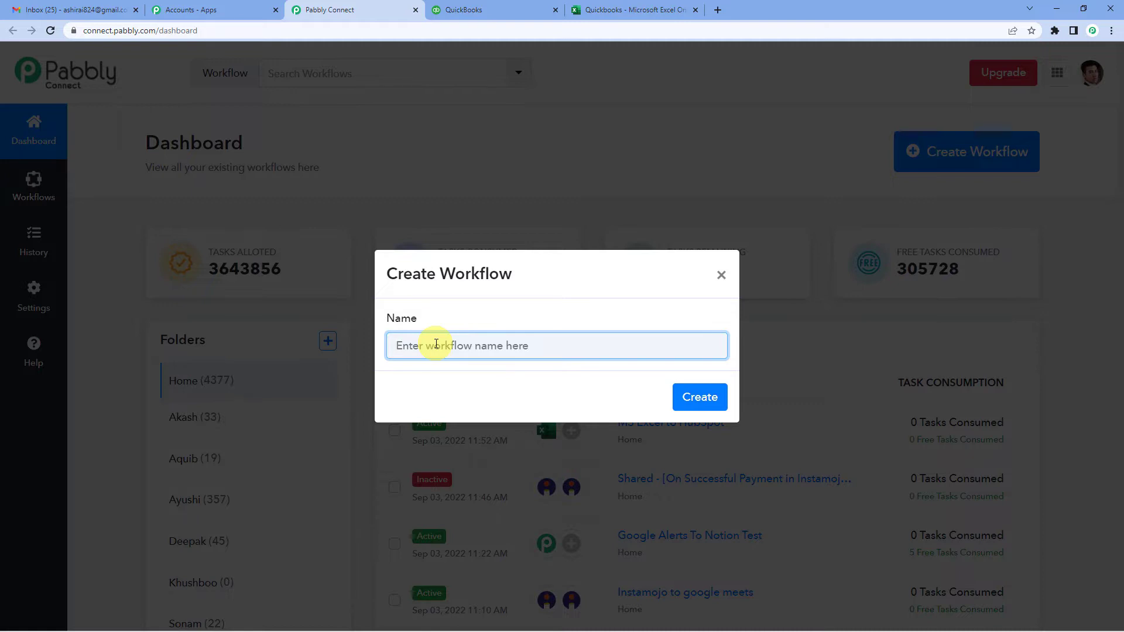
{"action": "type", "text": "W"}
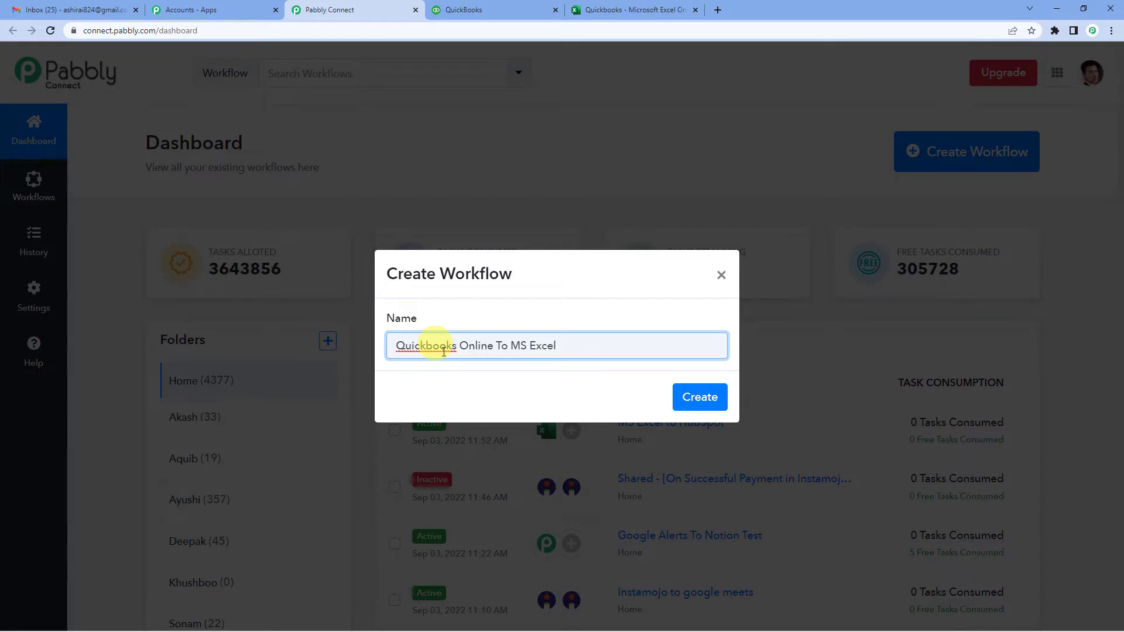
{"action": "left_click", "coordinate": [705, 398]}
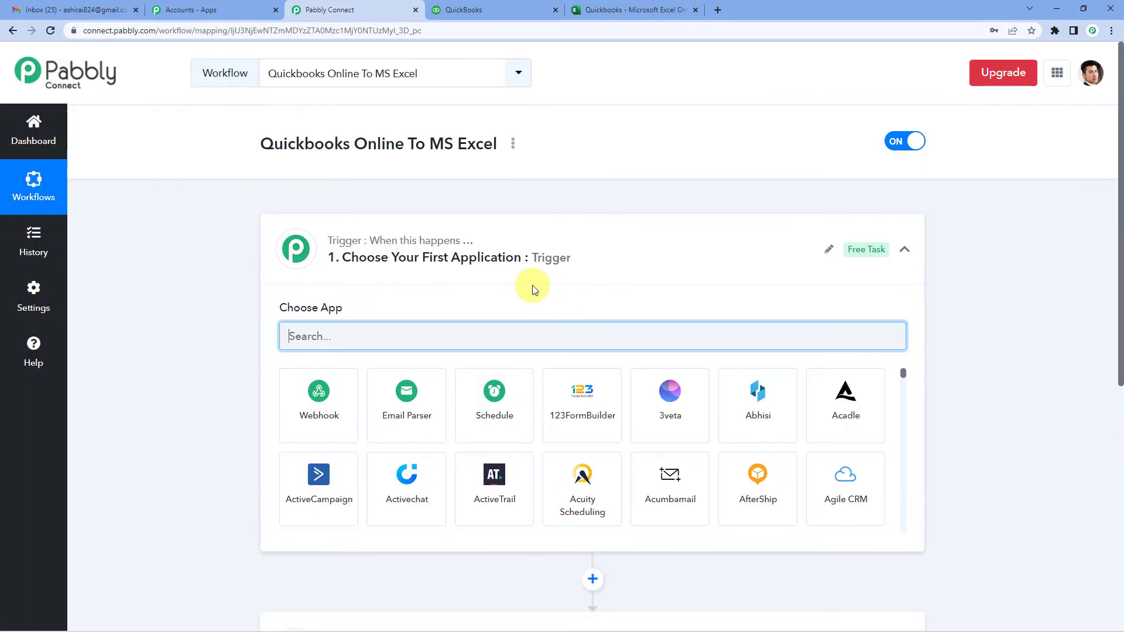
Set the workflow's trigger application to Quickbooks Online with New Invoice as the trigger event
{"action": "left_click", "coordinate": [526, 238]}
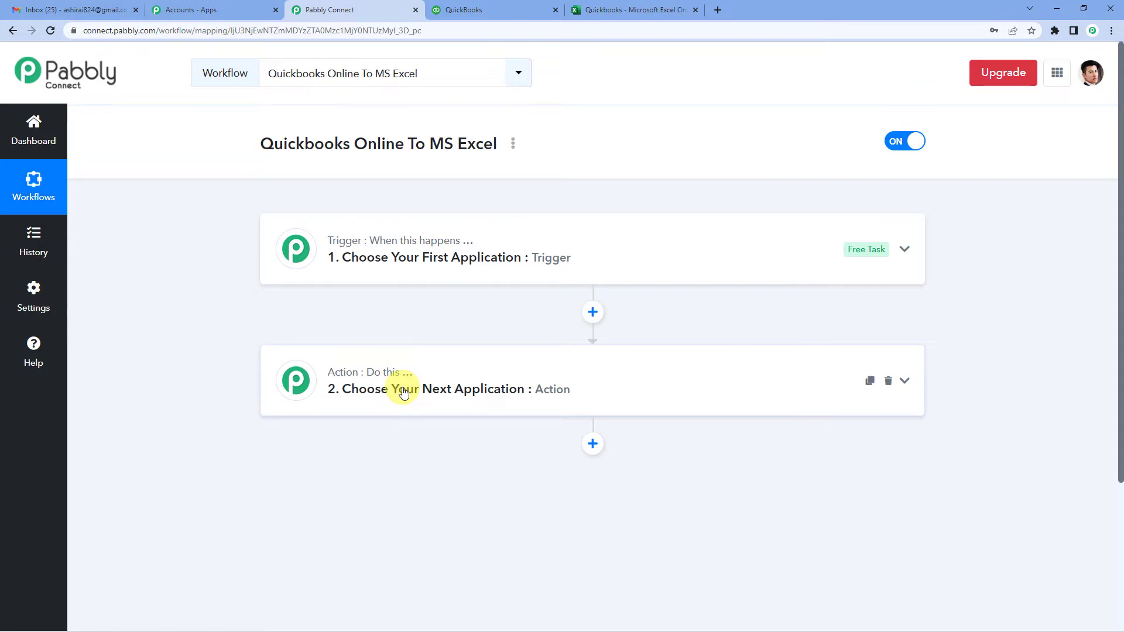
{"action": "left_click", "coordinate": [439, 261]}
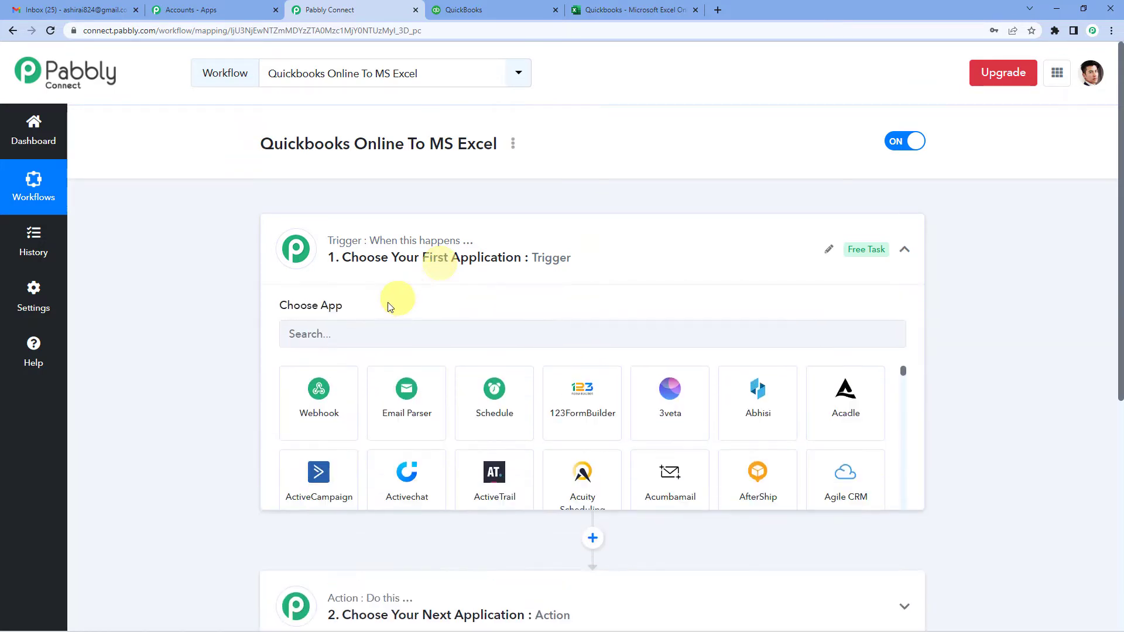
{"action": "left_click", "coordinate": [356, 335]}
{"action": "type", "text": "quick"}
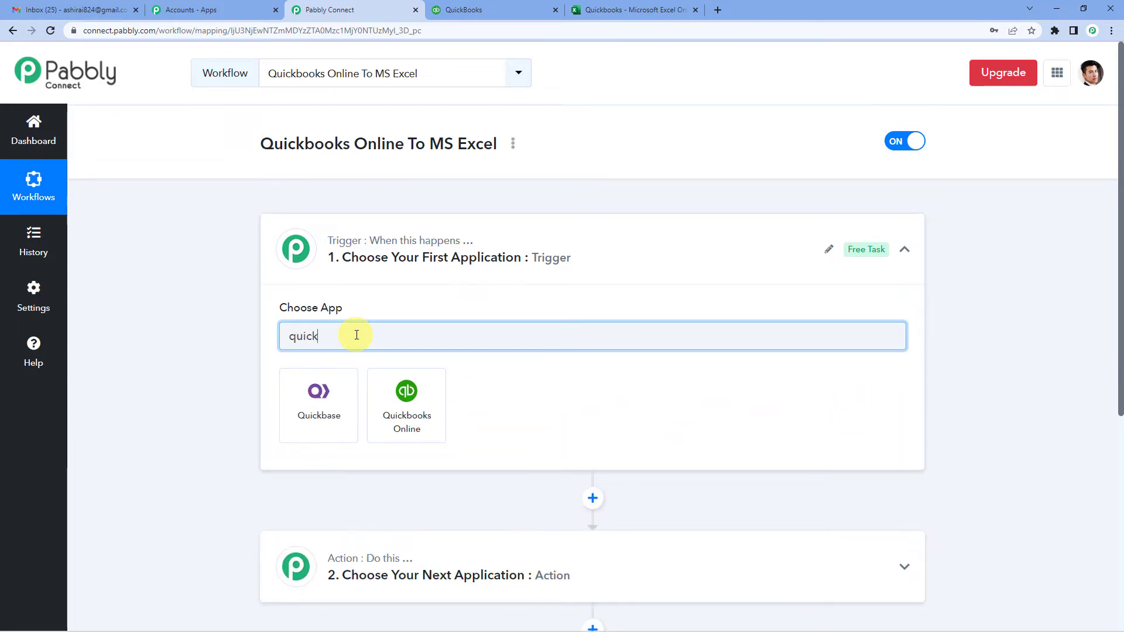
{"action": "left_click", "coordinate": [408, 399]}
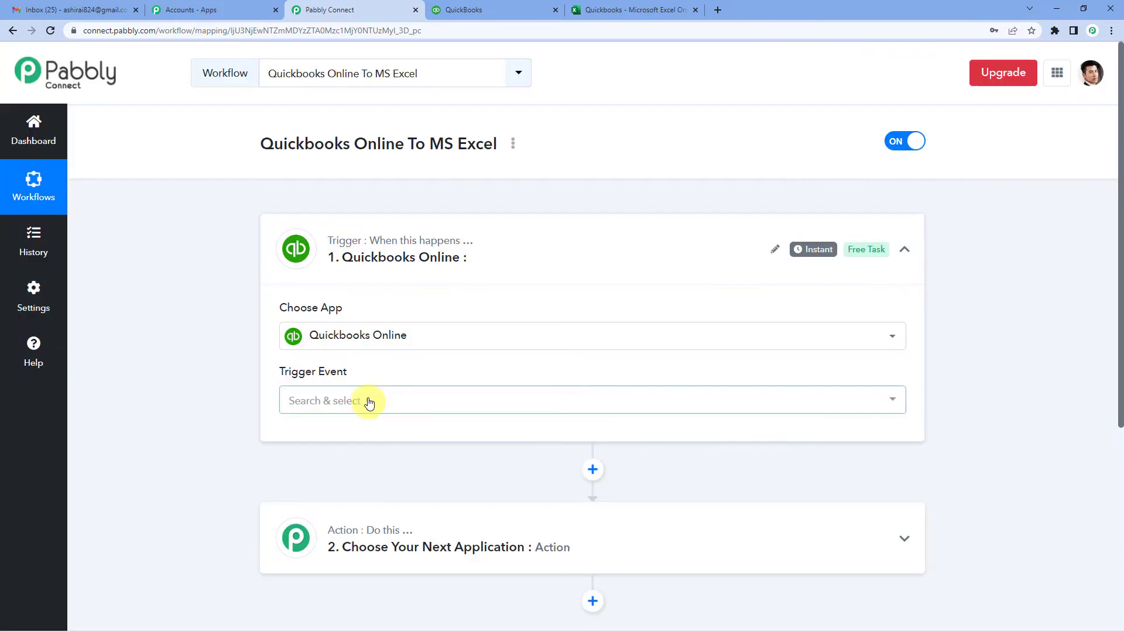
{"action": "left_click", "coordinate": [369, 402]}
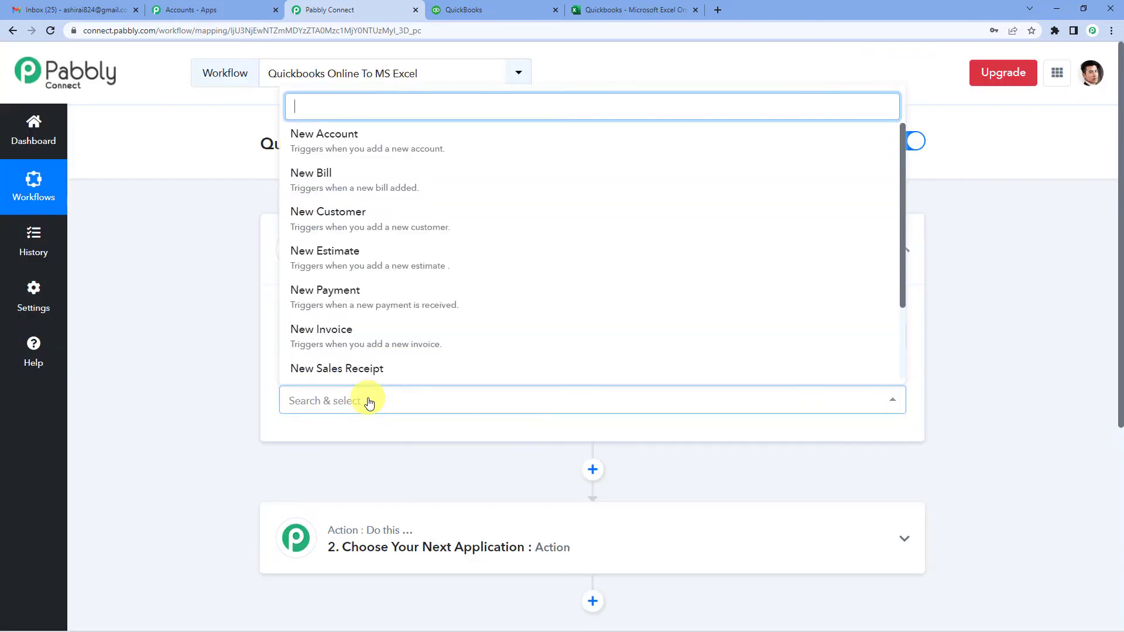
{"action": "scroll", "coordinate": [395, 290], "scroll_direction": "down", "scroll_amount": 2}
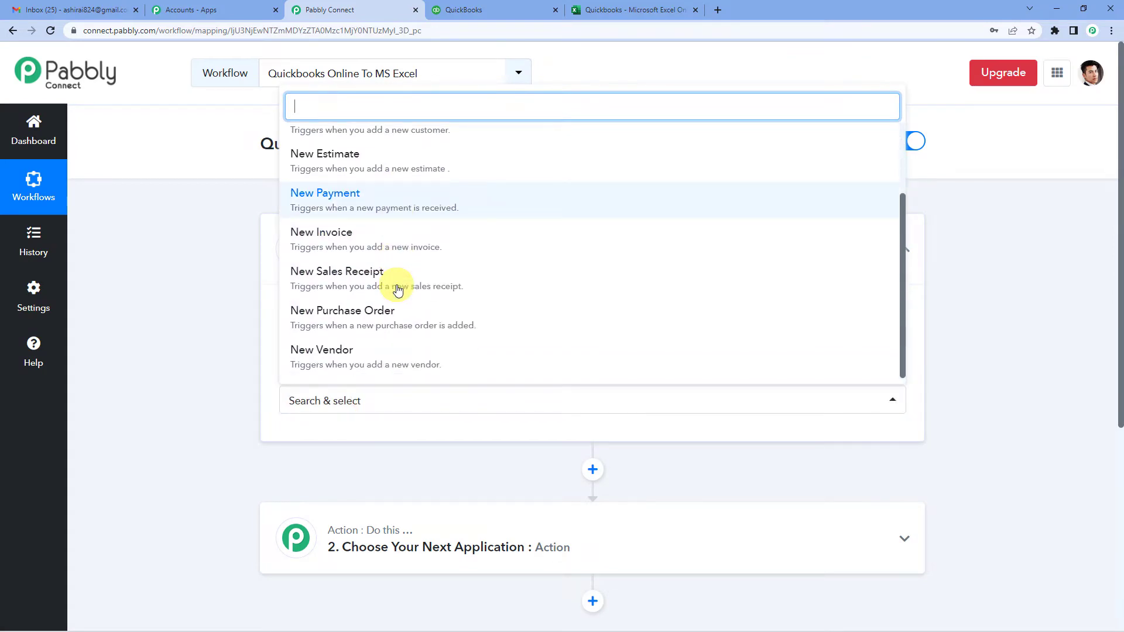
{"action": "scroll", "coordinate": [398, 290], "scroll_direction": "up", "scroll_amount": 2}
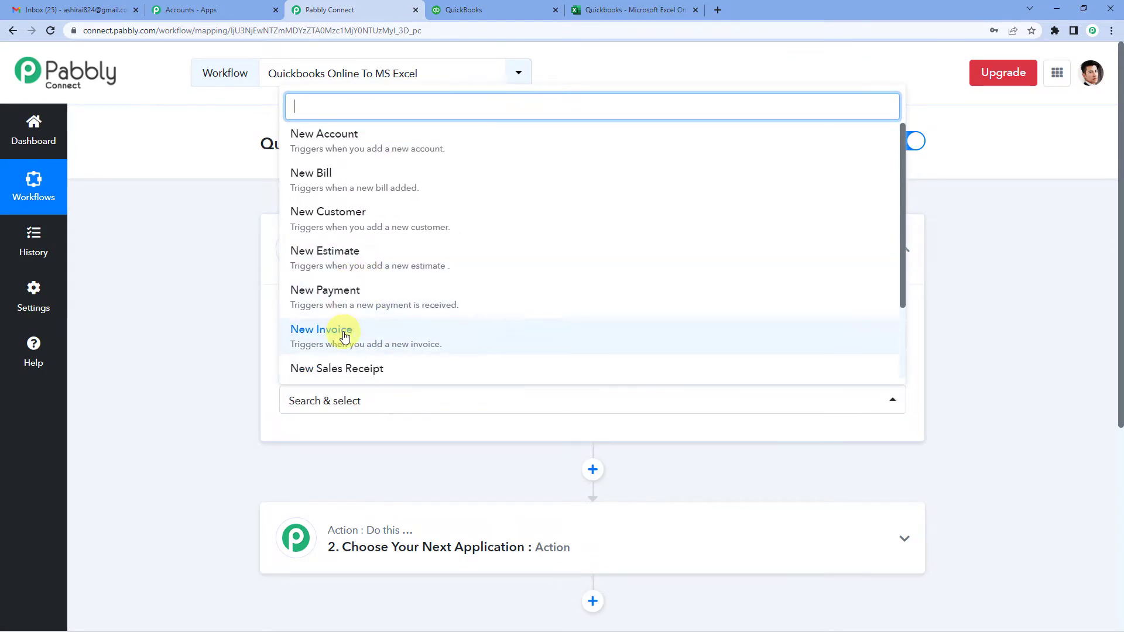
{"action": "left_click", "coordinate": [390, 346]}
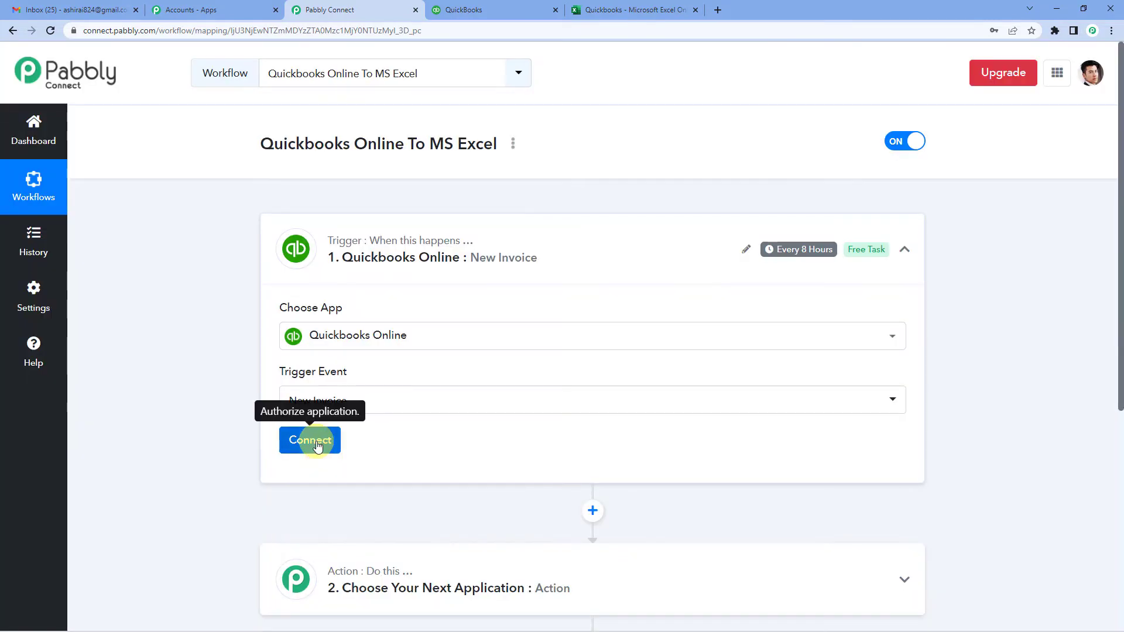
Authorize a new Quickbooks Online connection for the trigger
{"action": "left_click", "coordinate": [315, 443]}
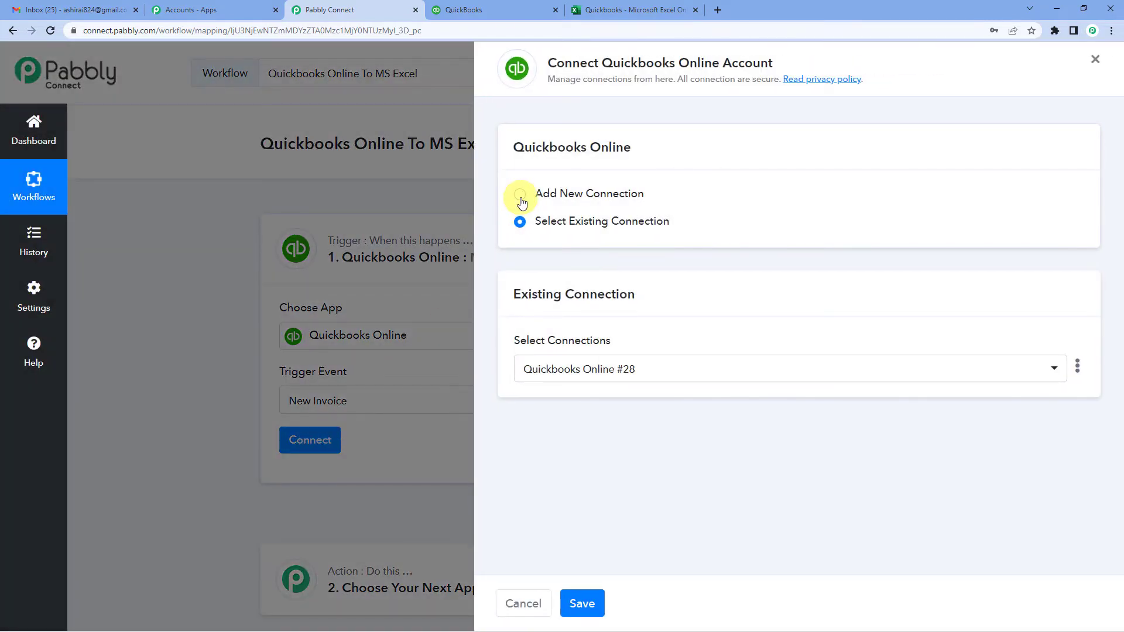
{"action": "left_click", "coordinate": [520, 196]}
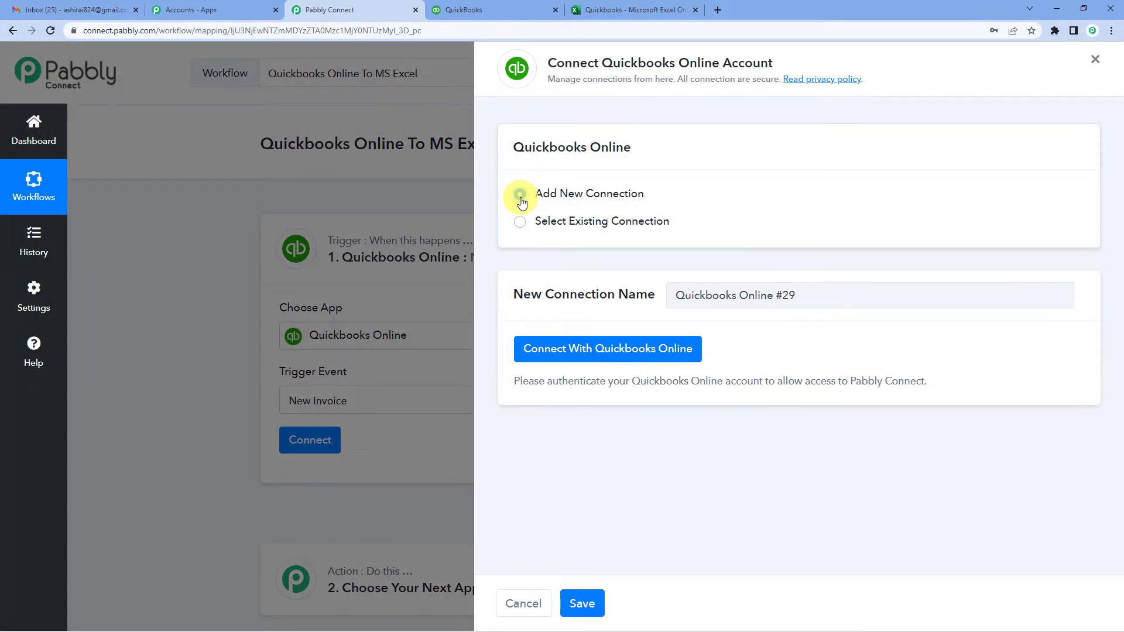
{"action": "left_click", "coordinate": [564, 351]}
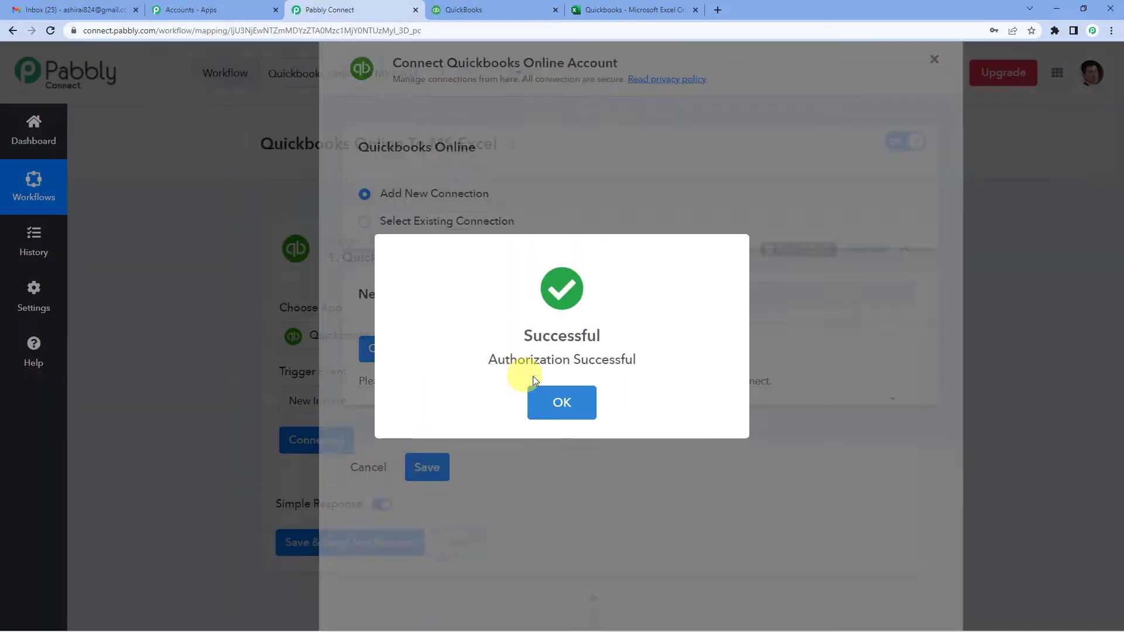
{"action": "left_click", "coordinate": [557, 395]}
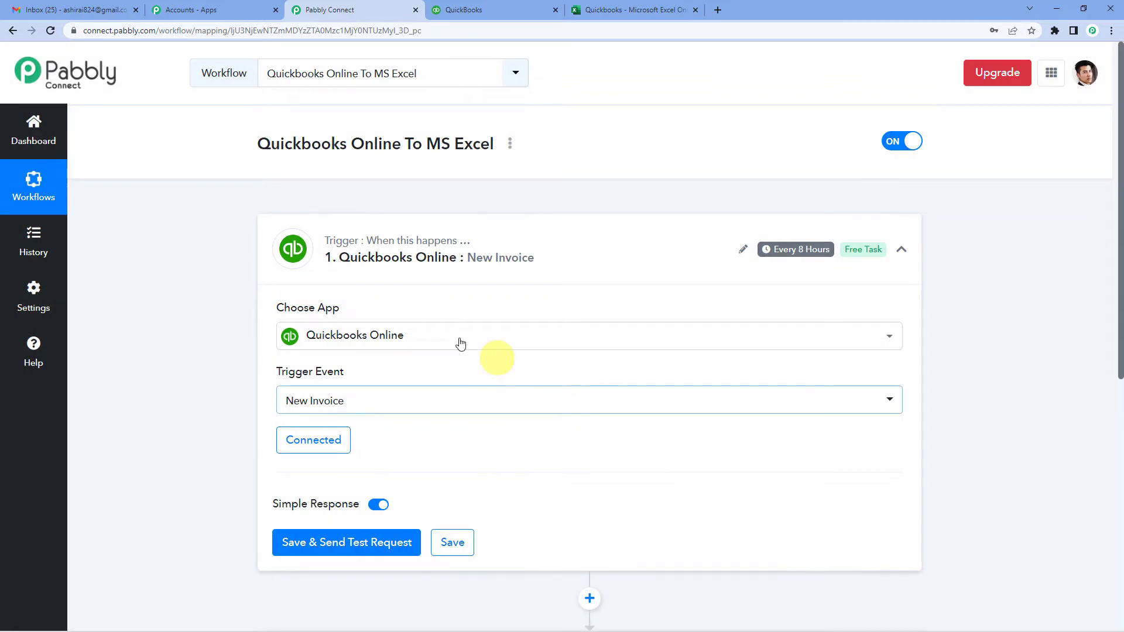
Switch to QuickBooks and open the Invoices list to review the existing invoices
{"action": "scroll", "coordinate": [461, 344], "scroll_direction": "down", "scroll_amount": 1}
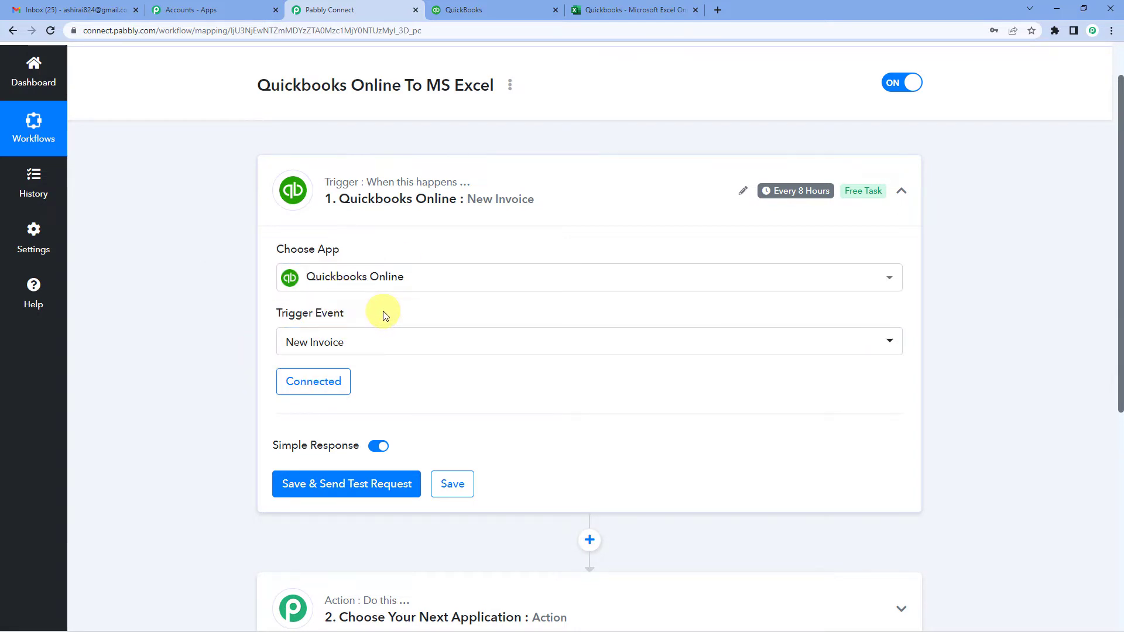
{"action": "scroll", "coordinate": [384, 315], "scroll_direction": "down", "scroll_amount": 2}
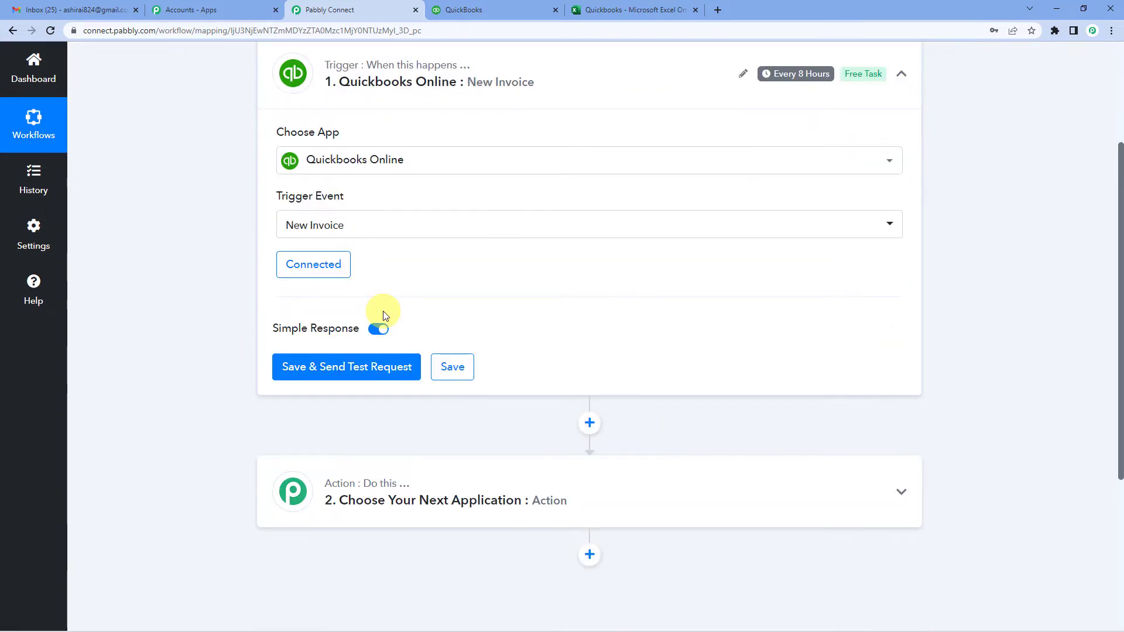
{"action": "left_click", "coordinate": [469, 9]}
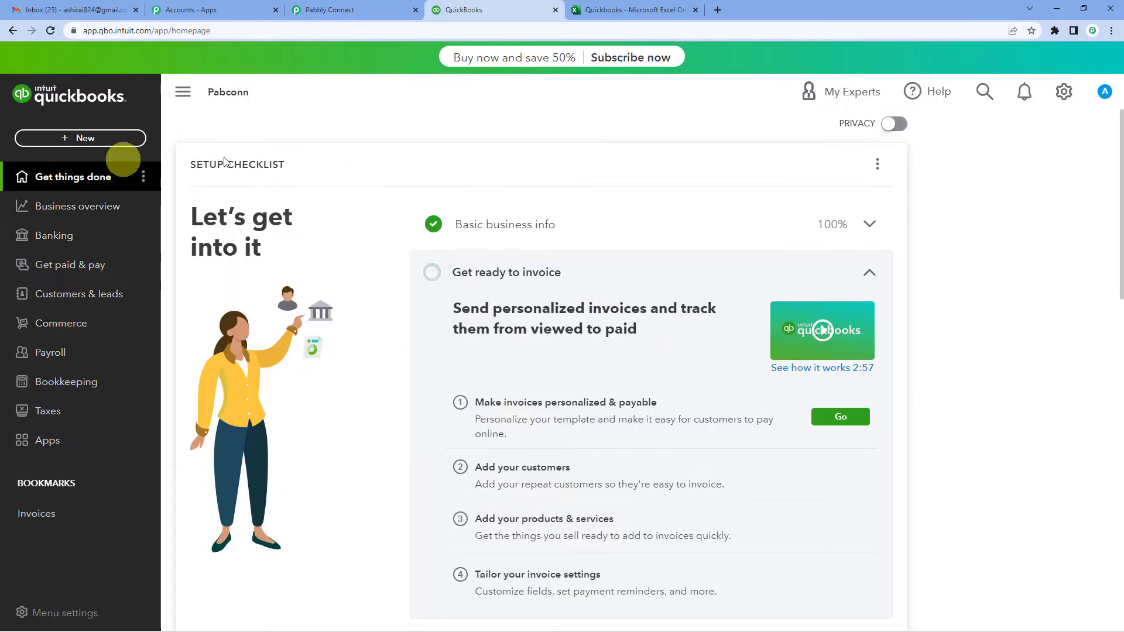
{"action": "left_click", "coordinate": [34, 515]}
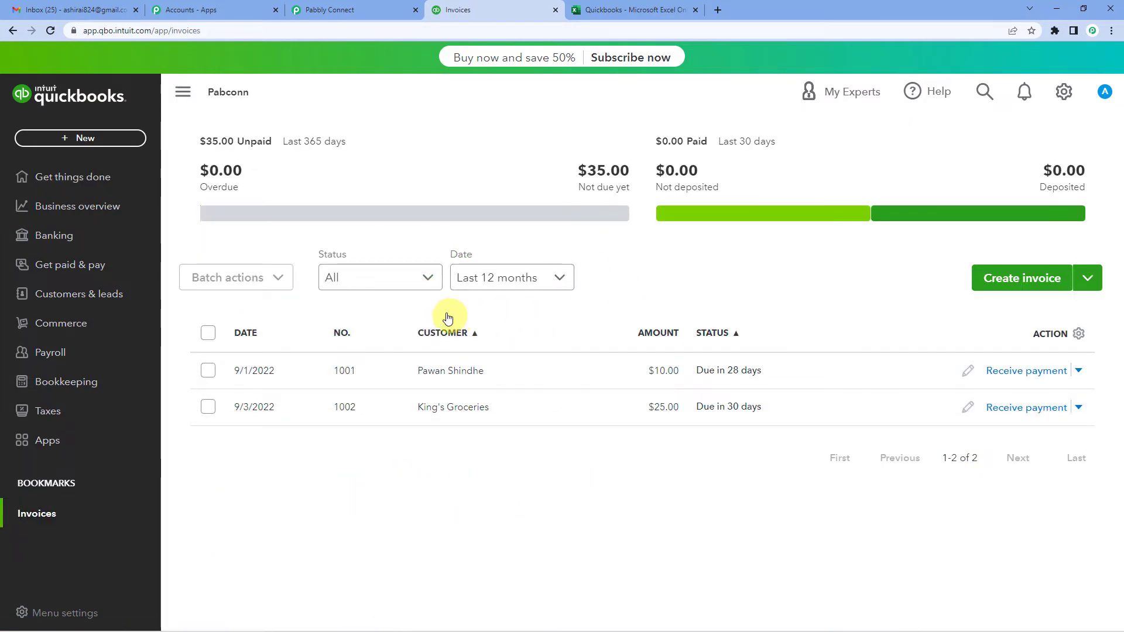
{"action": "left_click", "coordinate": [357, 5]}
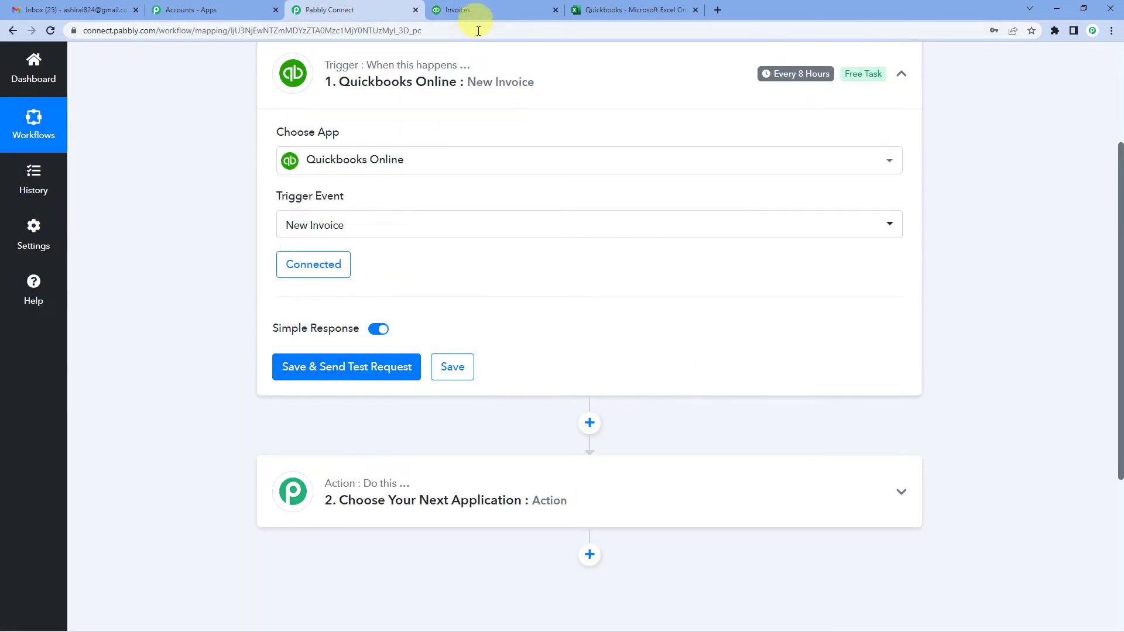
{"action": "left_click", "coordinate": [478, 9]}
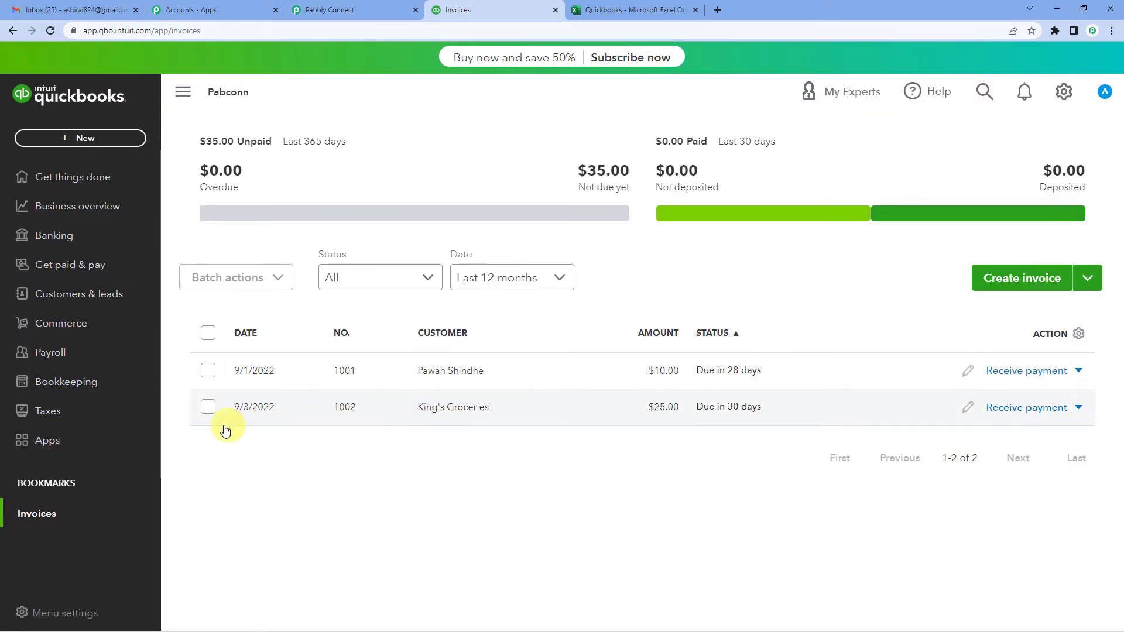
Switch to Pabbly Connect, save the trigger and send its test request, and check the DocNumber in the received response
{"action": "left_click", "coordinate": [340, 9]}
{"action": "left_click", "coordinate": [324, 365]}
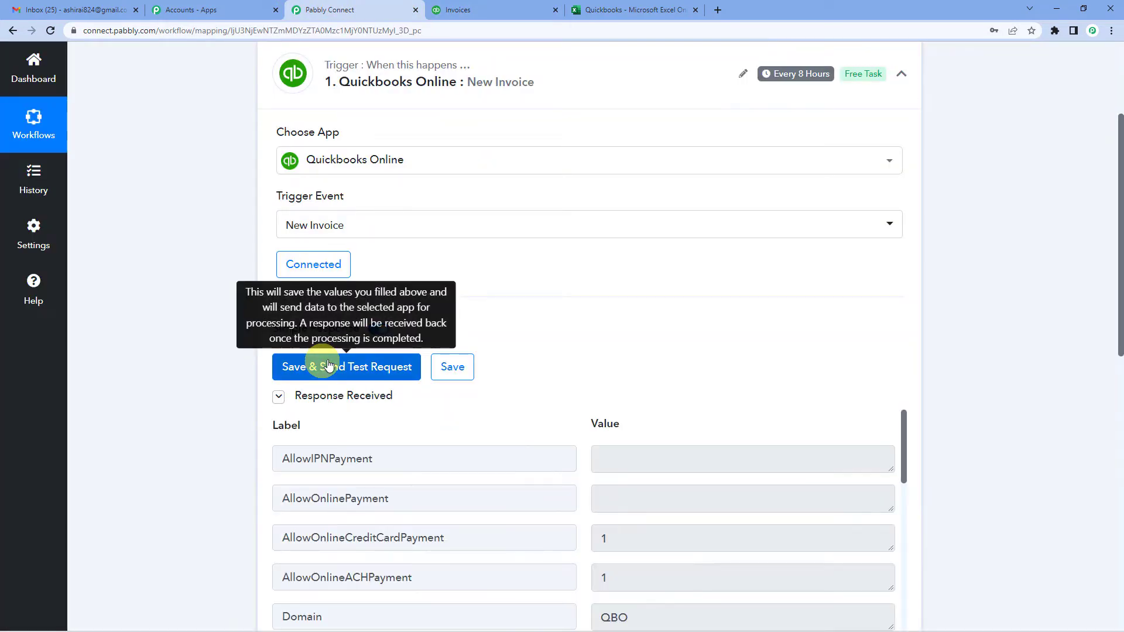
{"action": "scroll", "coordinate": [519, 281], "scroll_direction": "down", "scroll_amount": 3}
{"action": "scroll", "coordinate": [585, 316], "scroll_direction": "down", "scroll_amount": 2}
{"action": "scroll", "coordinate": [603, 339], "scroll_direction": "down", "scroll_amount": 3}
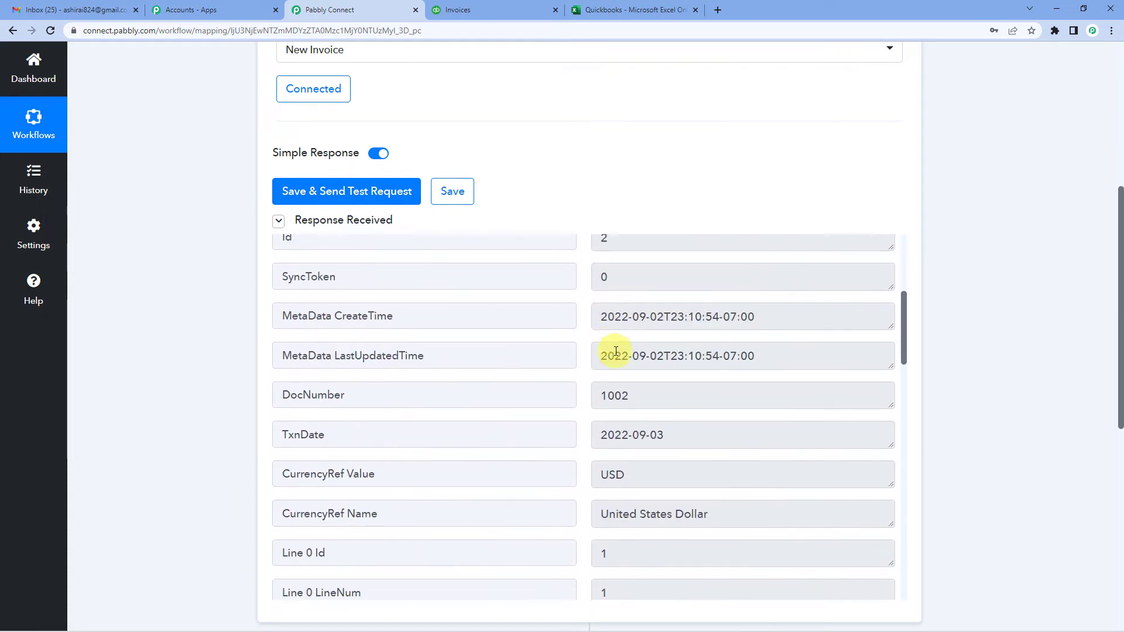
{"action": "double_click", "coordinate": [305, 386]}
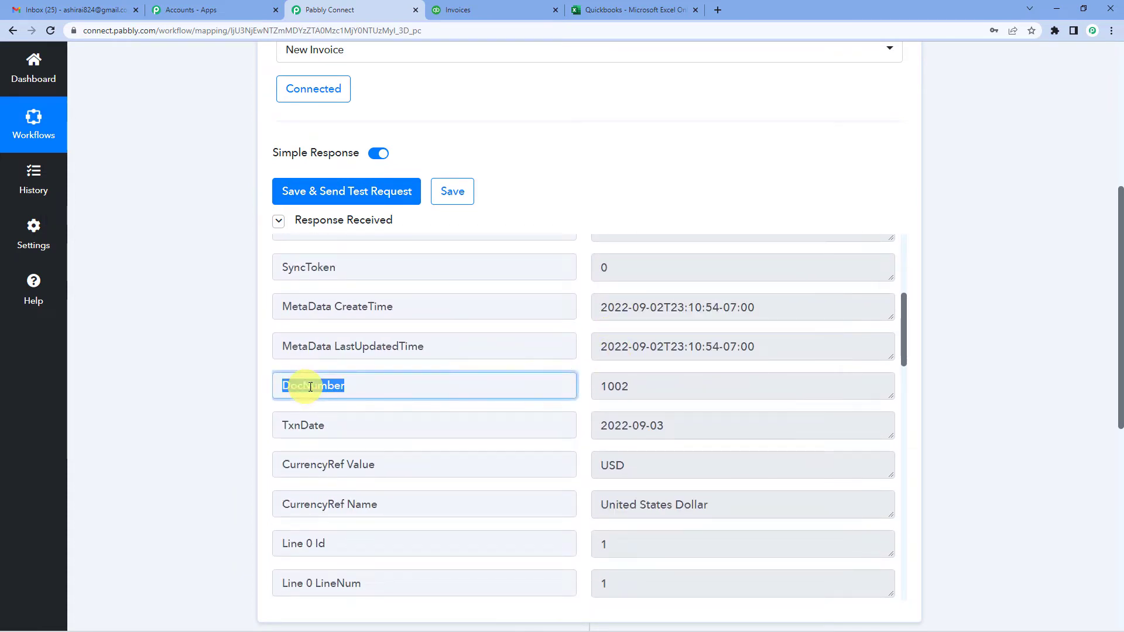
{"action": "double_click", "coordinate": [610, 388]}
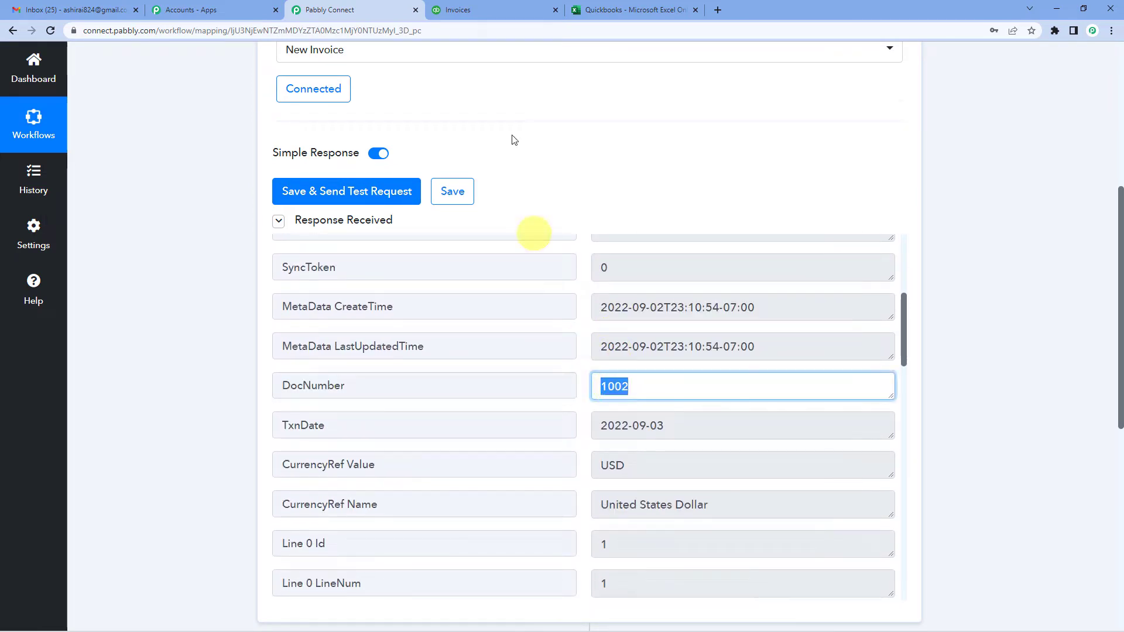
Compare the response with the QuickBooks invoice list and examine its item, customer, billing address, due date and total fields
{"action": "left_click", "coordinate": [530, 10]}
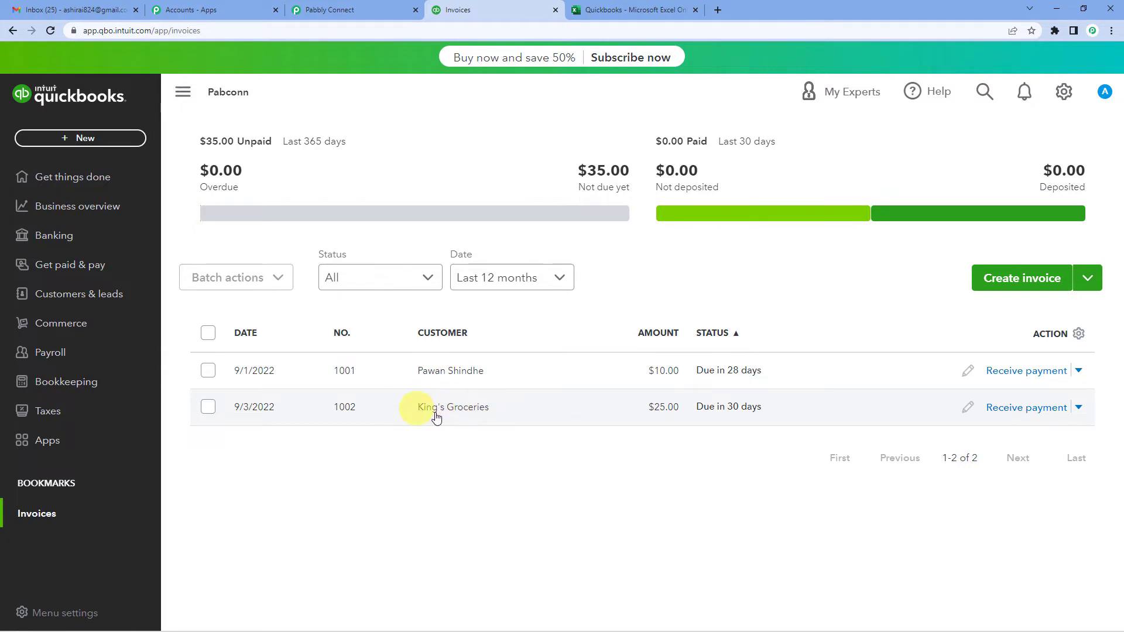
{"action": "left_click", "coordinate": [388, 8]}
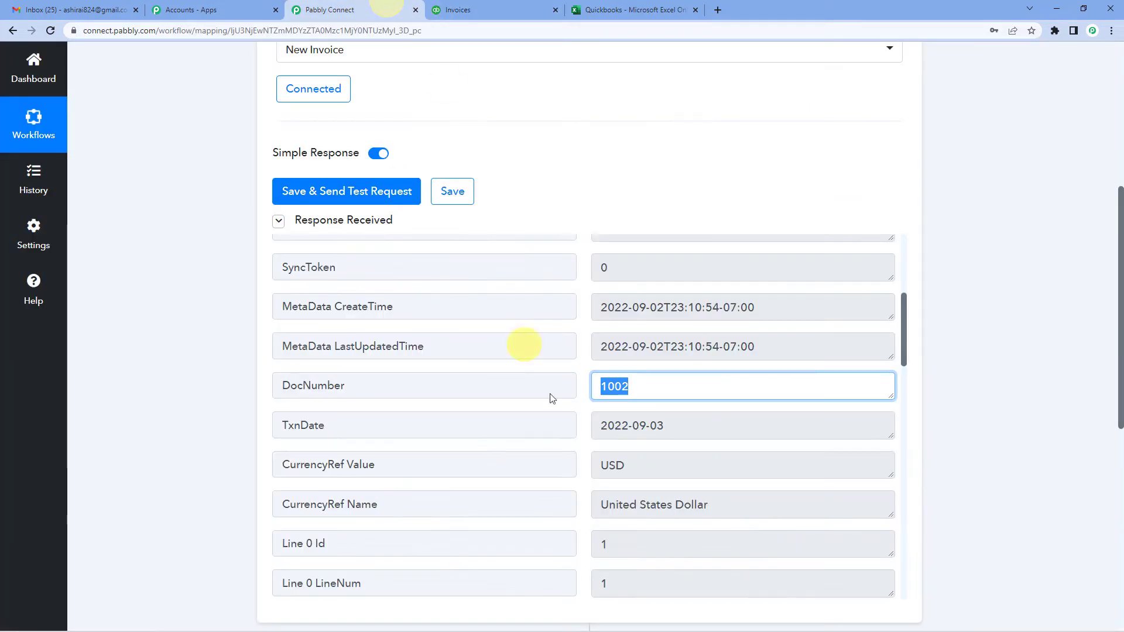
{"action": "scroll", "coordinate": [634, 405], "scroll_direction": "down", "scroll_amount": 8}
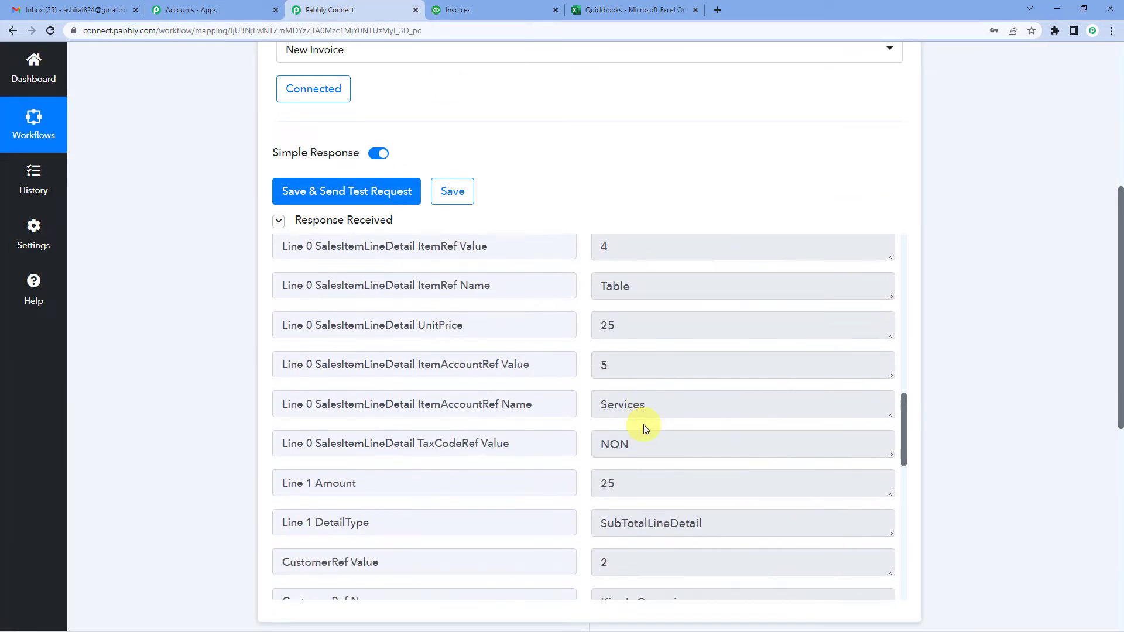
{"action": "scroll", "coordinate": [644, 424], "scroll_direction": "down", "scroll_amount": 2}
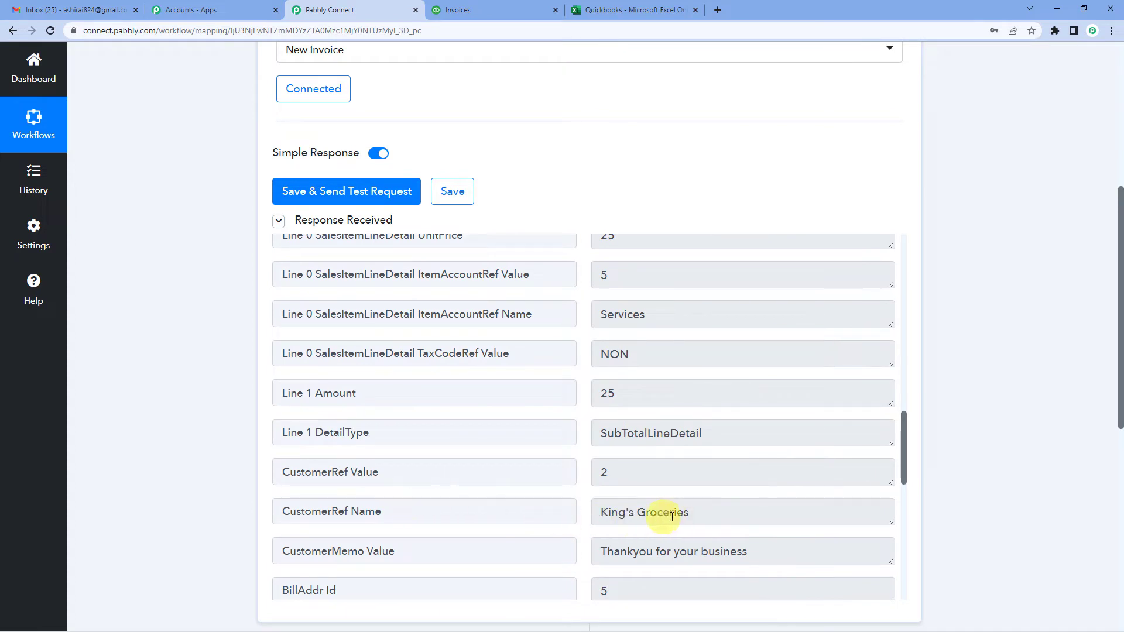
{"action": "scroll", "coordinate": [679, 518], "scroll_direction": "down", "scroll_amount": 3}
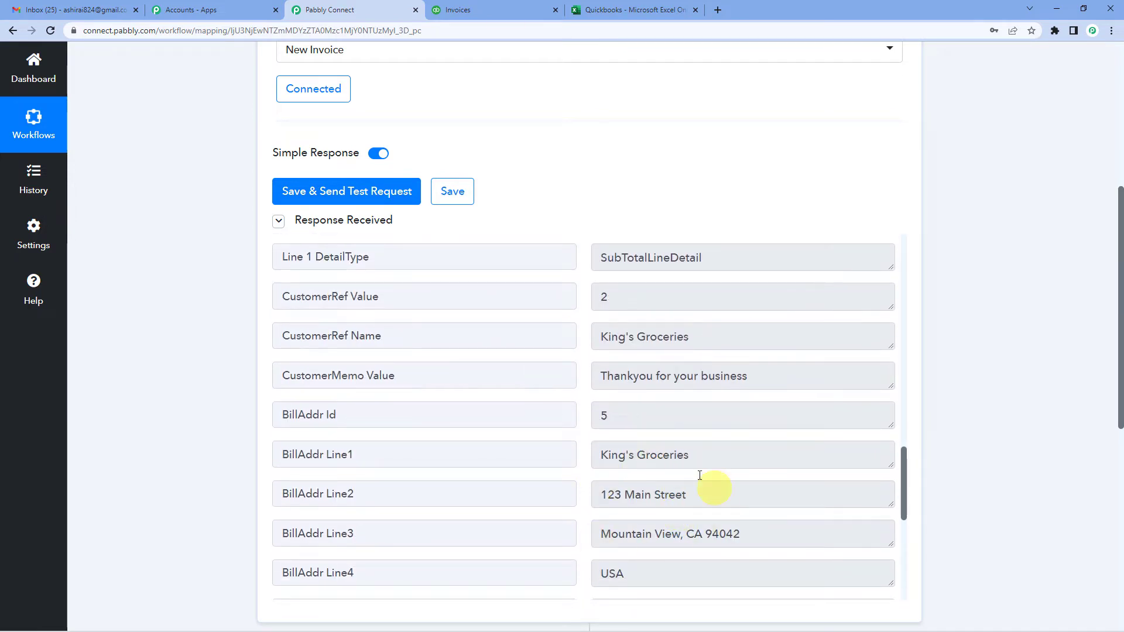
{"action": "scroll", "coordinate": [646, 526], "scroll_direction": "up", "scroll_amount": 4}
{"action": "scroll", "coordinate": [649, 517], "scroll_direction": "up", "scroll_amount": 3}
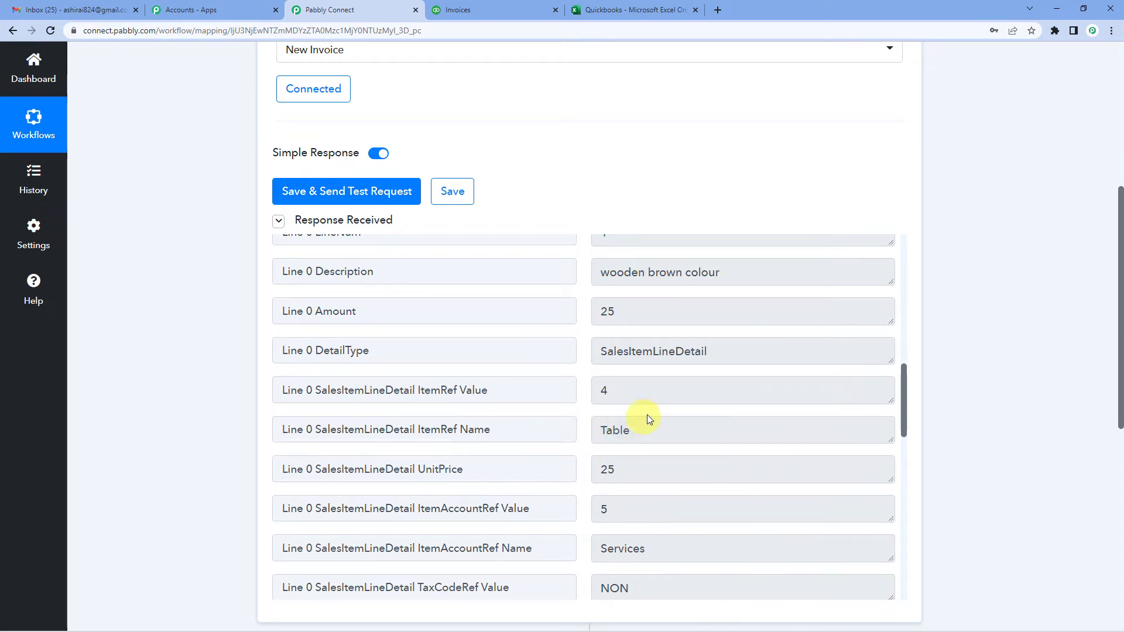
{"action": "scroll", "coordinate": [647, 414], "scroll_direction": "down", "scroll_amount": 8}
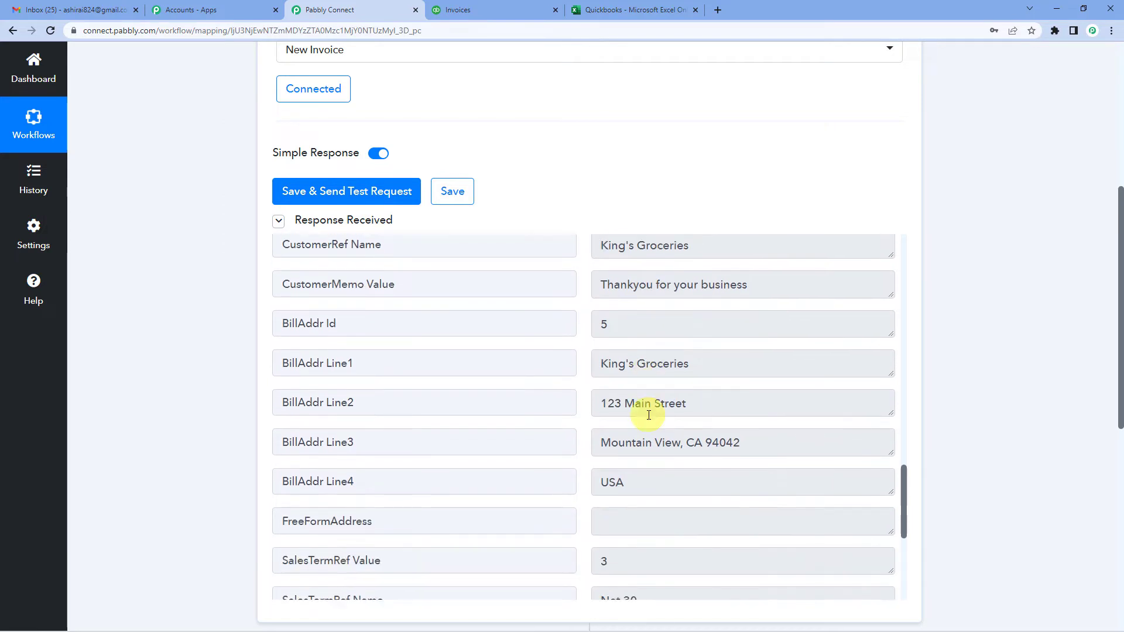
{"action": "scroll", "coordinate": [649, 415], "scroll_direction": "down", "scroll_amount": 5}
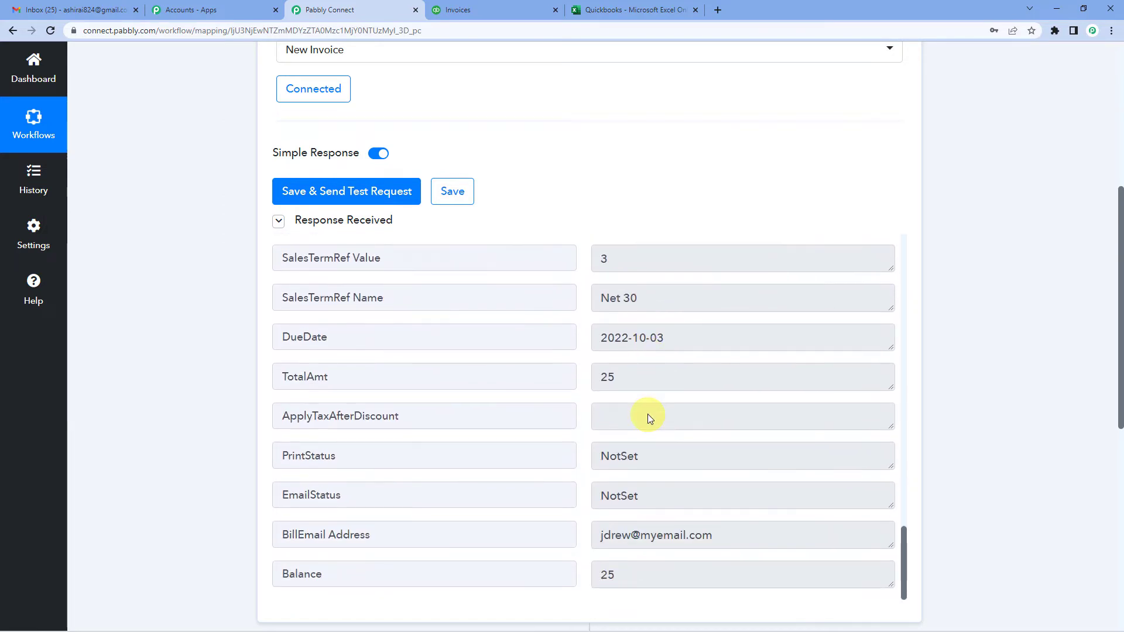
Check the response's DocNumber, transaction date and line item fields against the King's Groceries invoice in QuickBooks, returning to Pabbly Connect
{"action": "scroll", "coordinate": [646, 377], "scroll_direction": "down", "scroll_amount": 2}
{"action": "scroll", "coordinate": [638, 383], "scroll_direction": "up", "scroll_amount": 20}
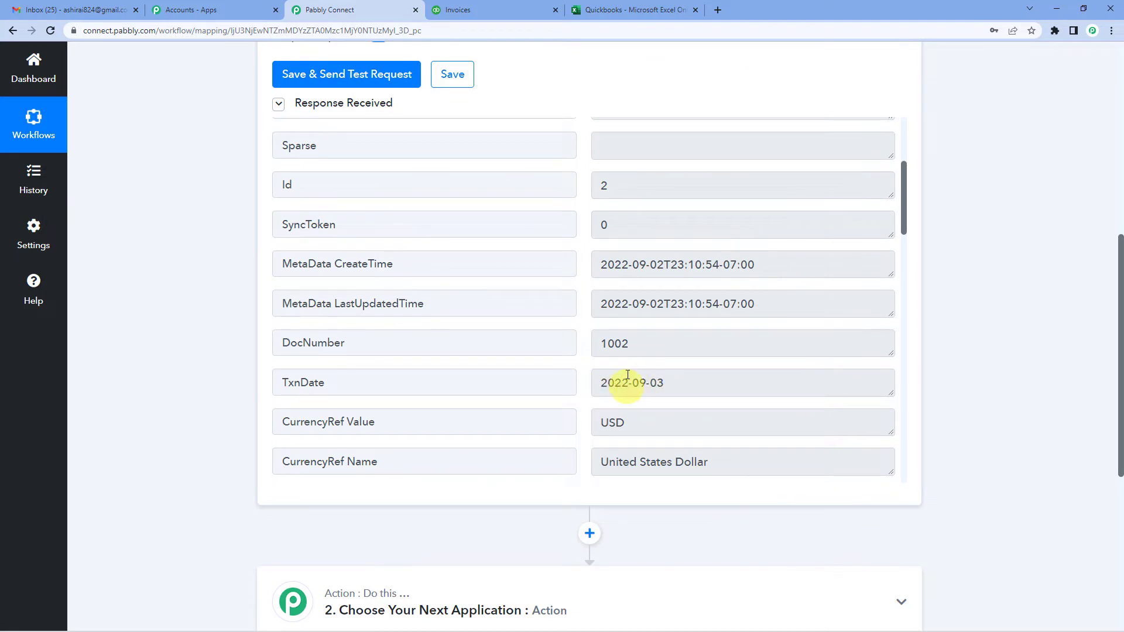
{"action": "left_click", "coordinate": [517, 7]}
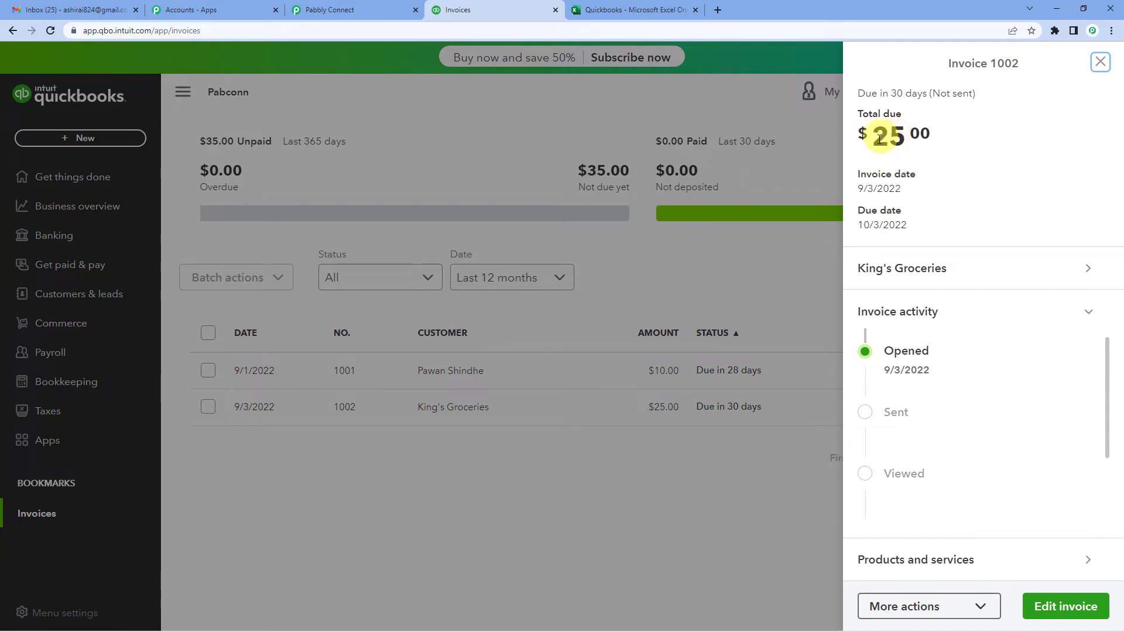
{"action": "left_click", "coordinate": [354, 10]}
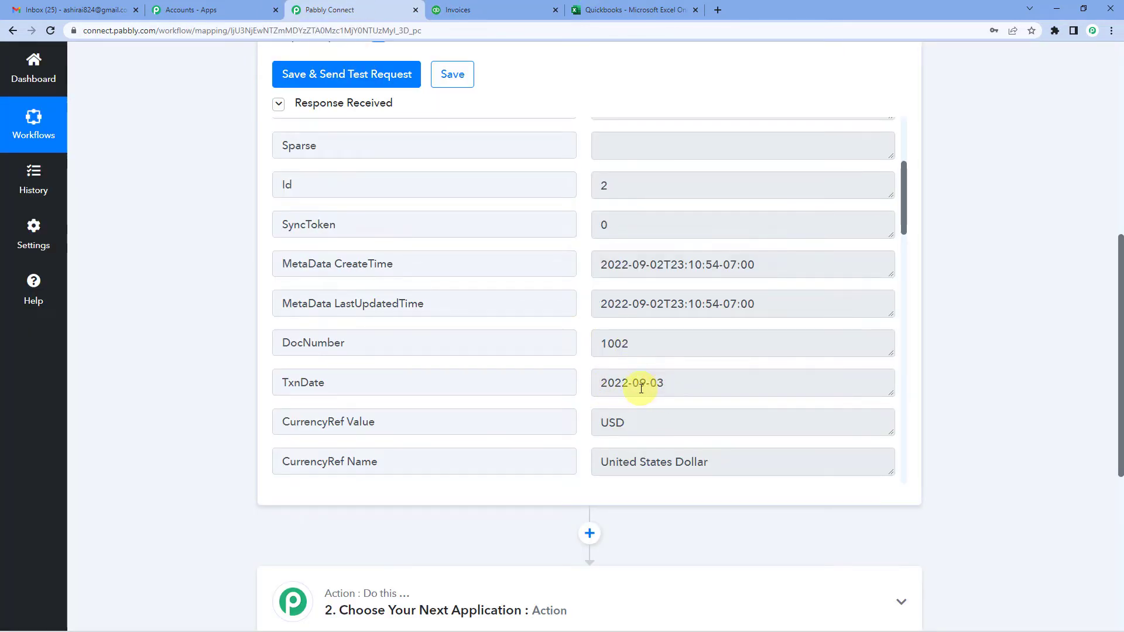
{"action": "scroll", "coordinate": [640, 386], "scroll_direction": "down", "scroll_amount": 1}
{"action": "scroll", "coordinate": [640, 388], "scroll_direction": "down", "scroll_amount": 5}
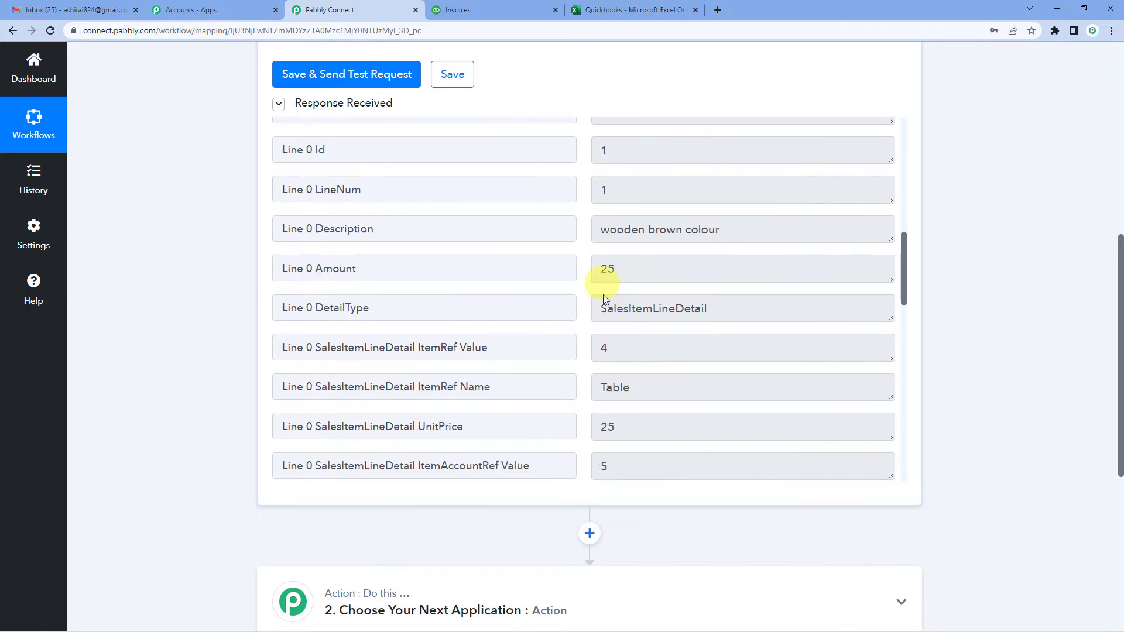
{"action": "scroll", "coordinate": [209, 358], "scroll_direction": "up", "scroll_amount": 6}
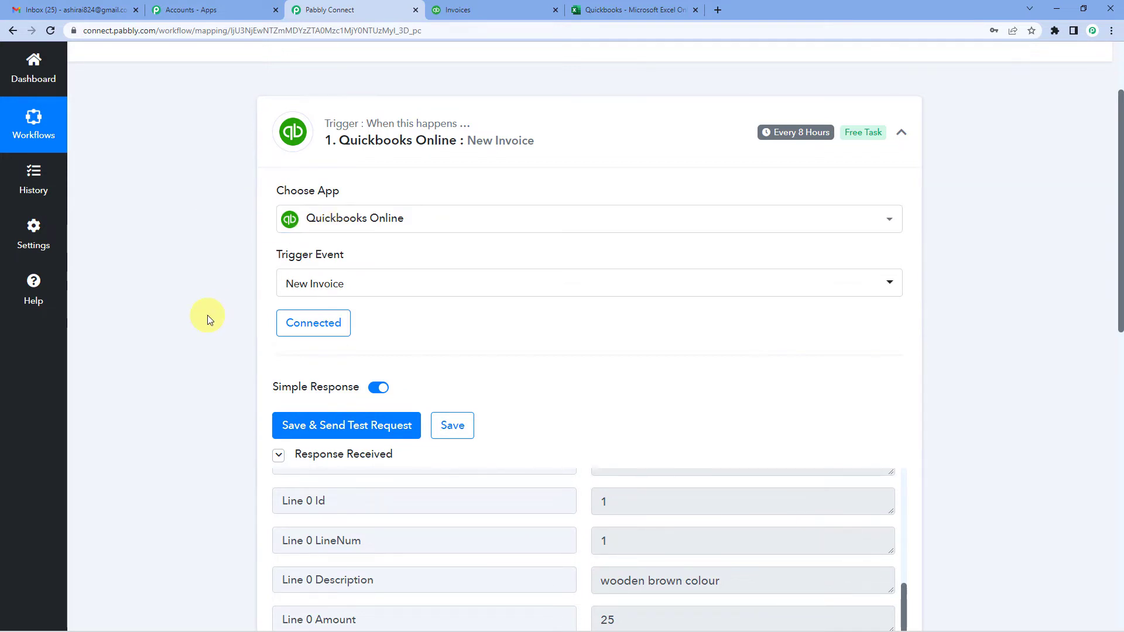
Set the action step's app to Microsoft Excel with the event Add Row To Worksheet
{"action": "scroll", "coordinate": [207, 315], "scroll_direction": "down", "scroll_amount": 11}
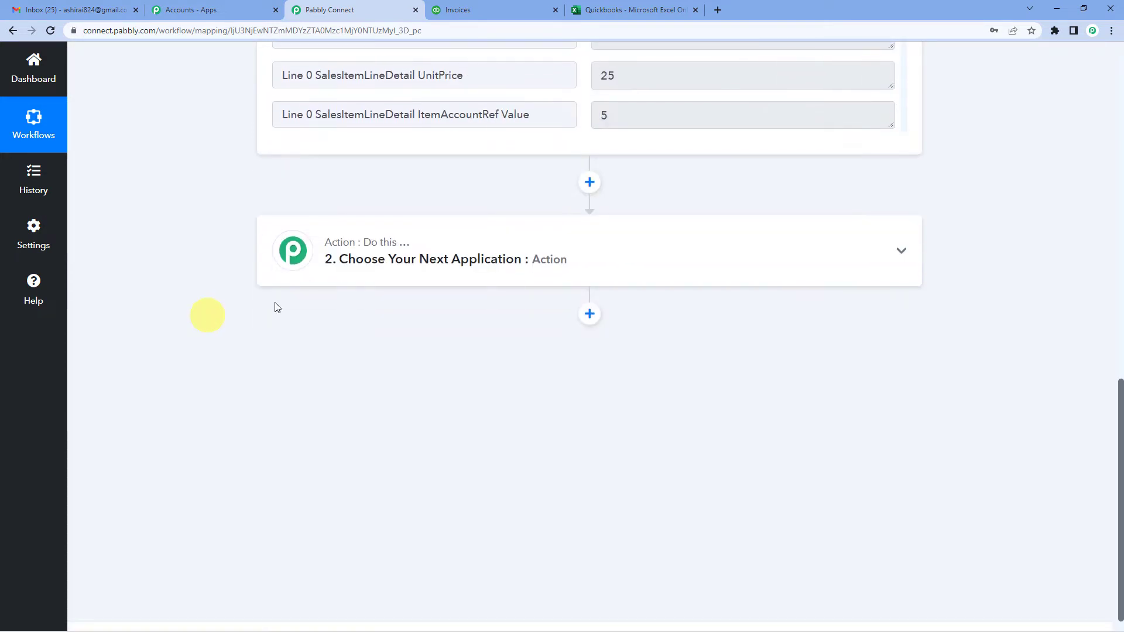
{"action": "left_click", "coordinate": [419, 268]}
{"action": "left_click", "coordinate": [357, 341]}
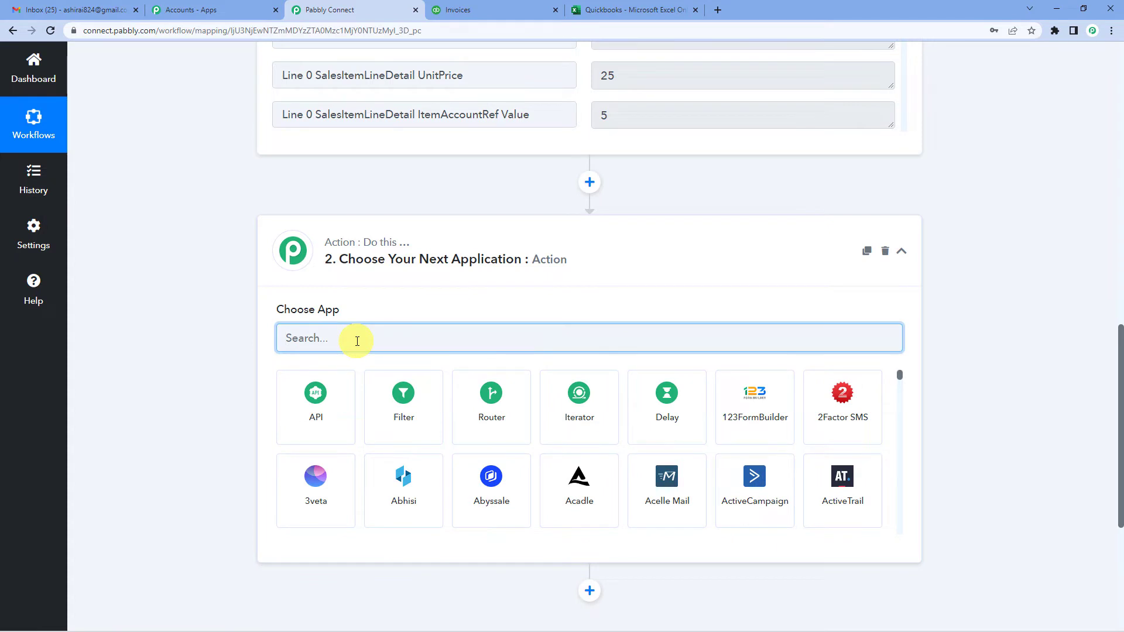
{"action": "type", "text": "microso"}
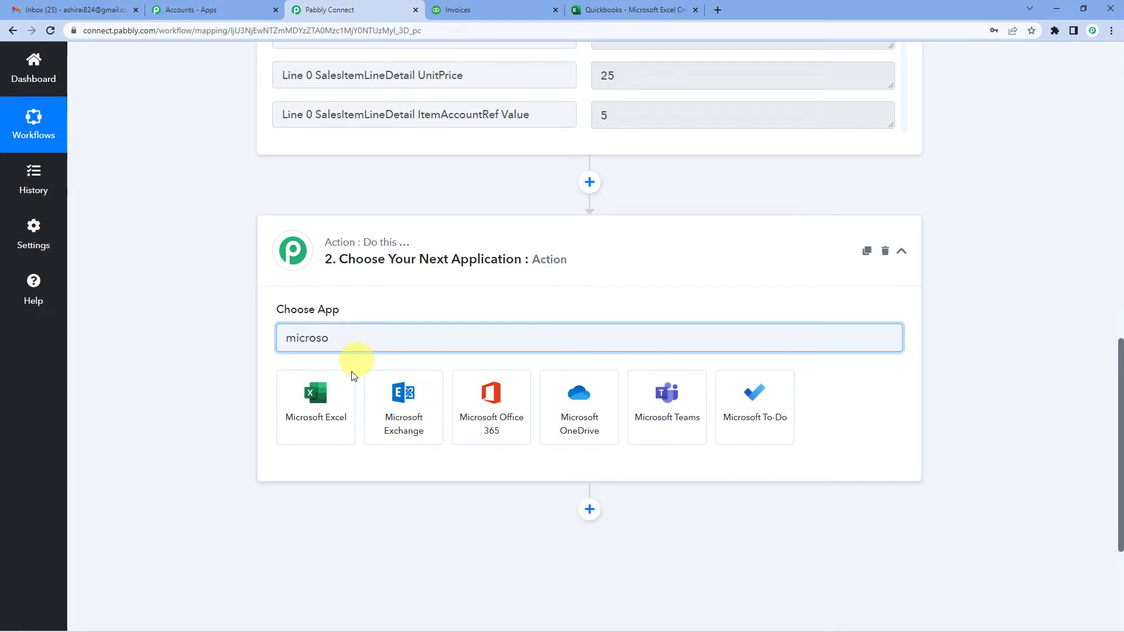
{"action": "left_click", "coordinate": [345, 393]}
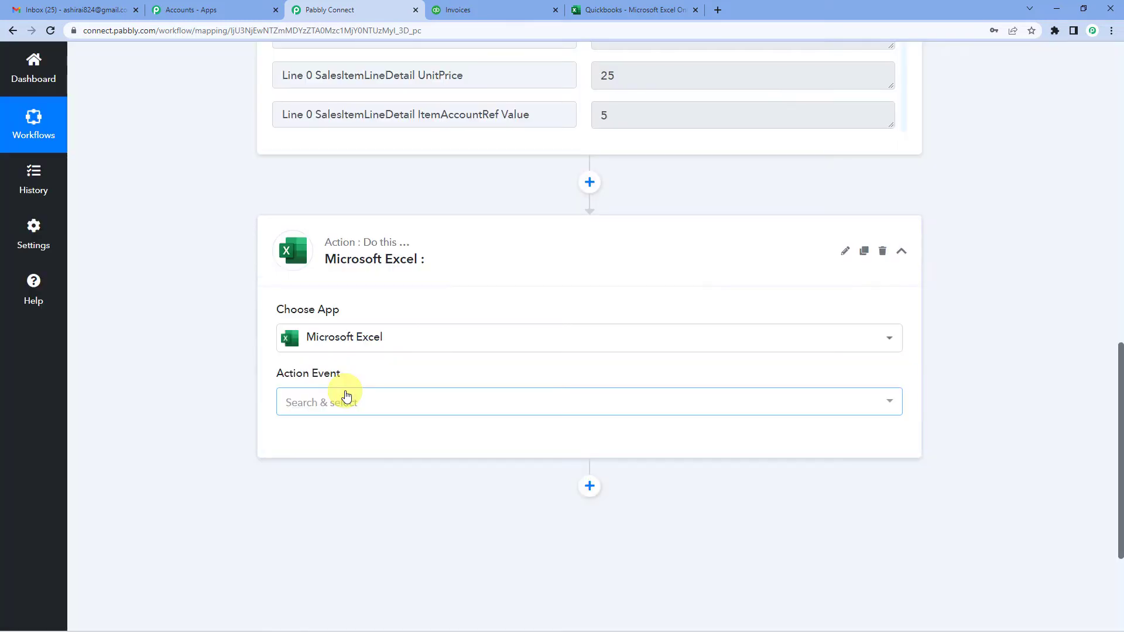
{"action": "left_click", "coordinate": [346, 396]}
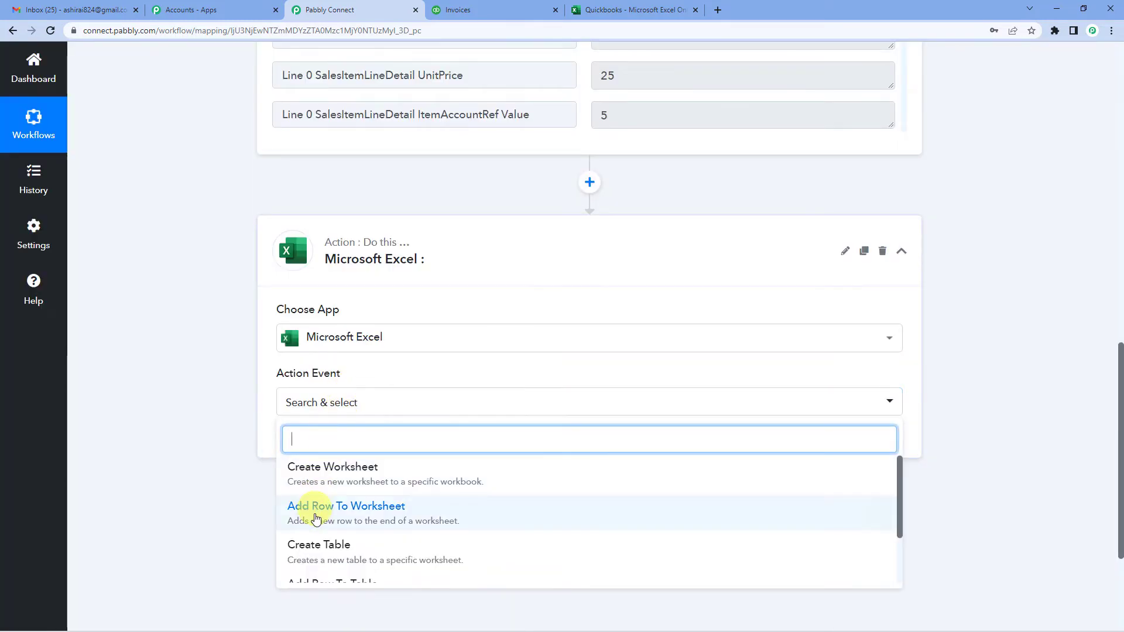
{"action": "left_click", "coordinate": [360, 515]}
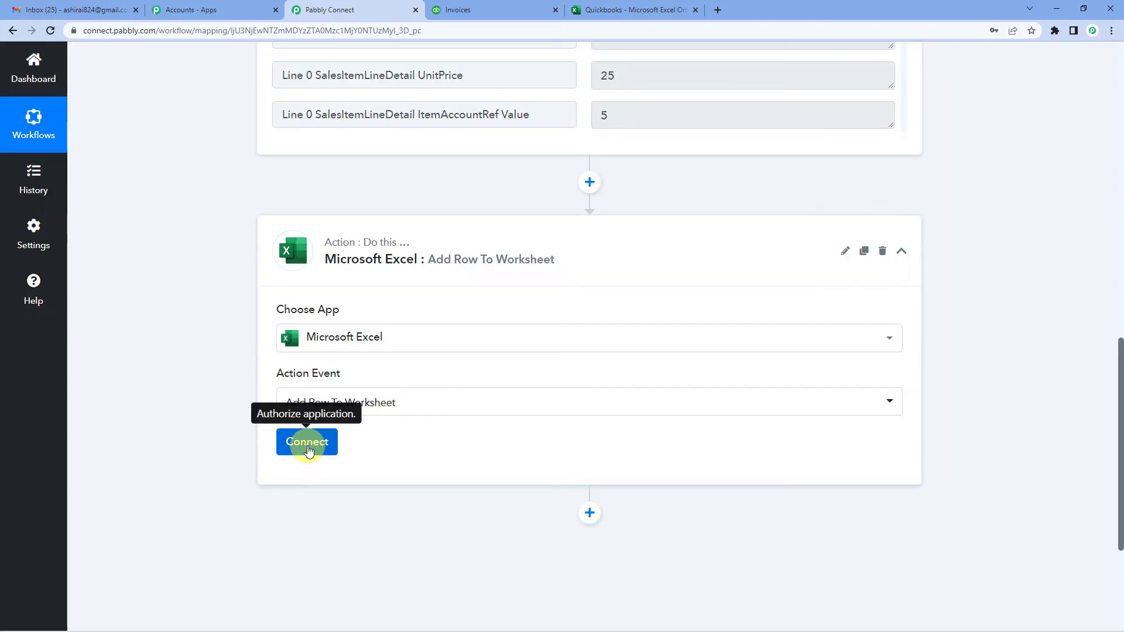
Authorize a new Microsoft Excel connection for the action, granting Pabbly Connect the requested account permissions
{"action": "left_click", "coordinate": [307, 443]}
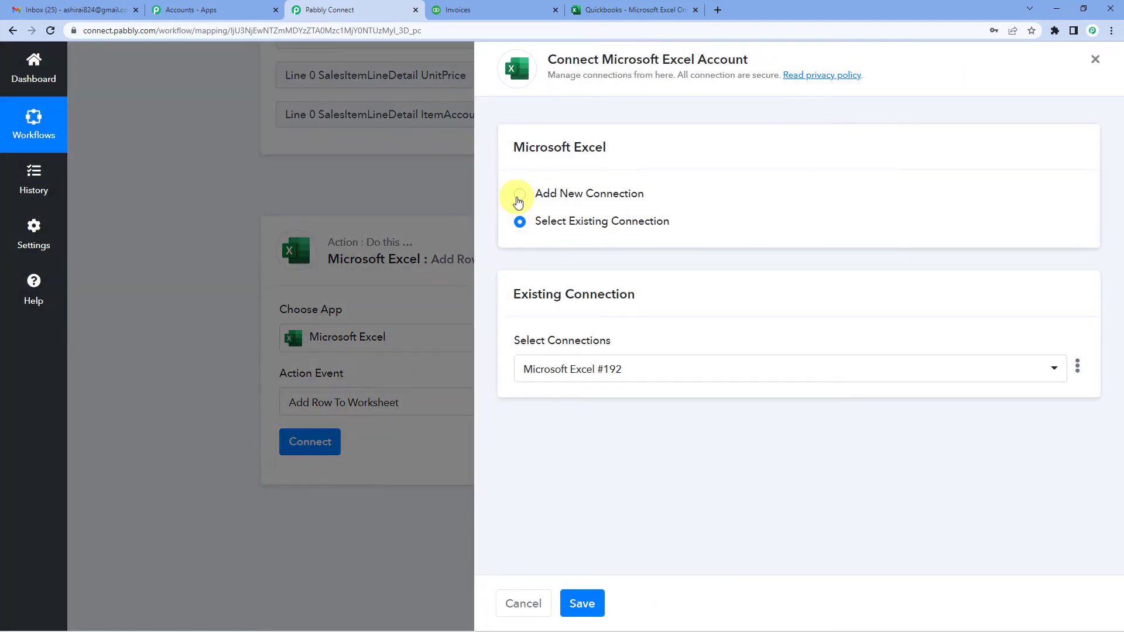
{"action": "left_click", "coordinate": [519, 198]}
{"action": "left_click", "coordinate": [584, 349]}
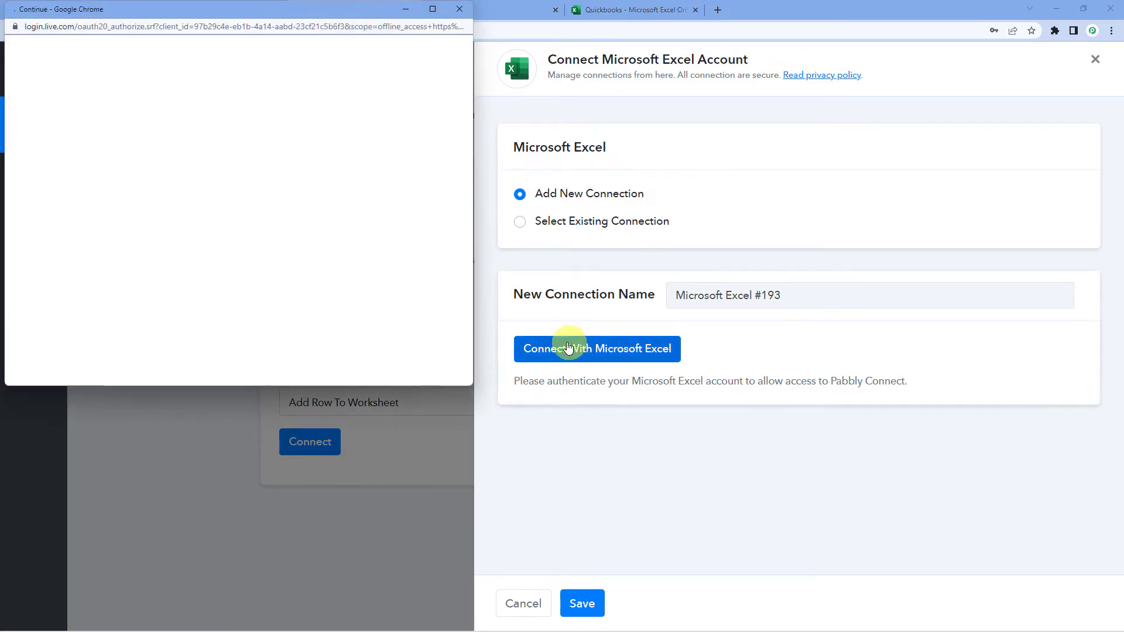
{"action": "scroll", "coordinate": [257, 170], "scroll_direction": "down", "scroll_amount": 6}
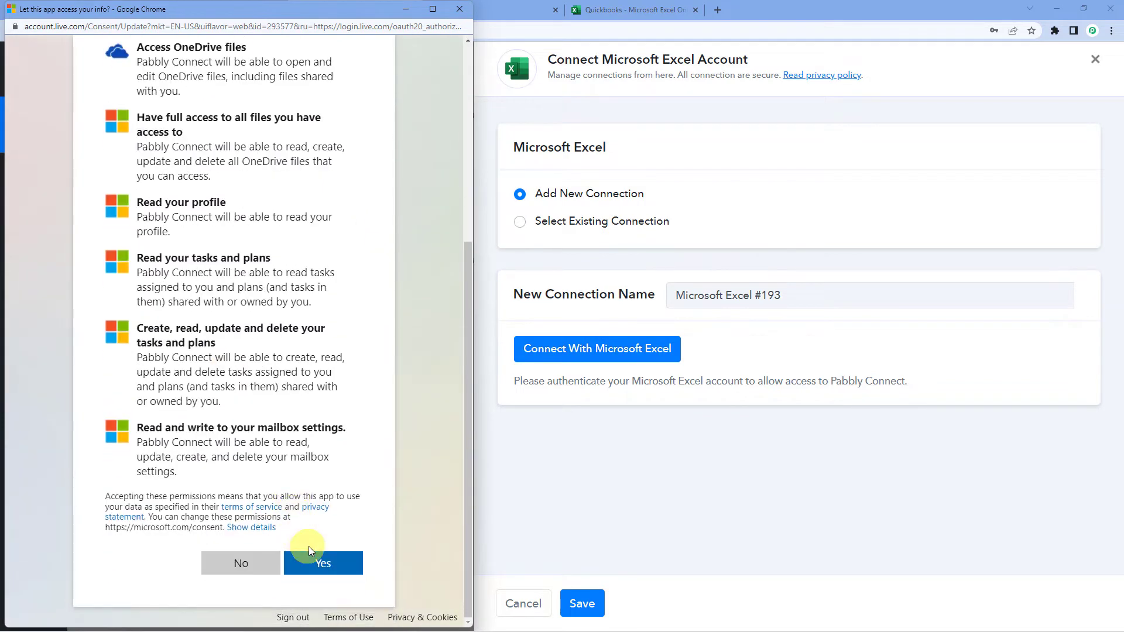
{"action": "left_click", "coordinate": [322, 561]}
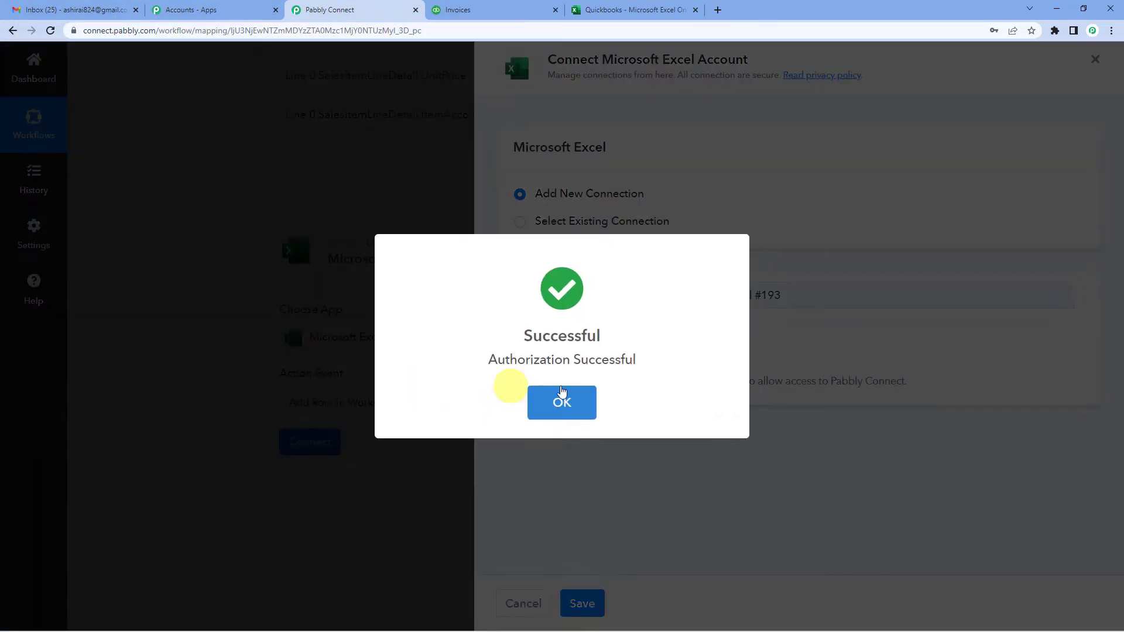
{"action": "left_click", "coordinate": [579, 395]}
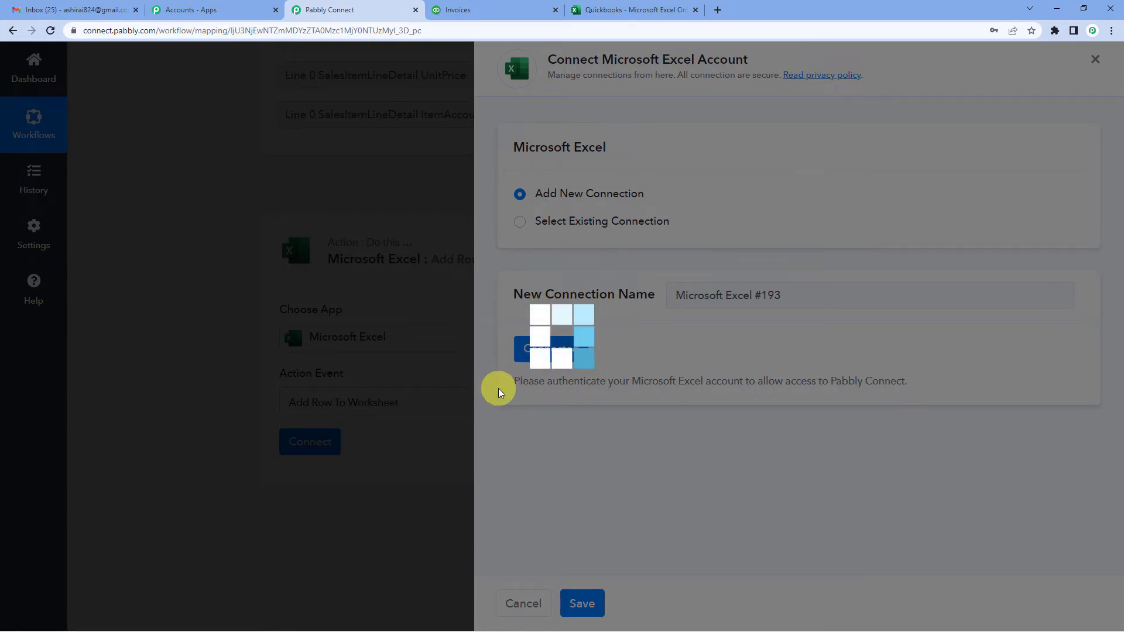
Select Quickbooks.xlsx as the workbook for the Excel action
{"action": "scroll", "coordinate": [446, 372], "scroll_direction": "down", "scroll_amount": 3}
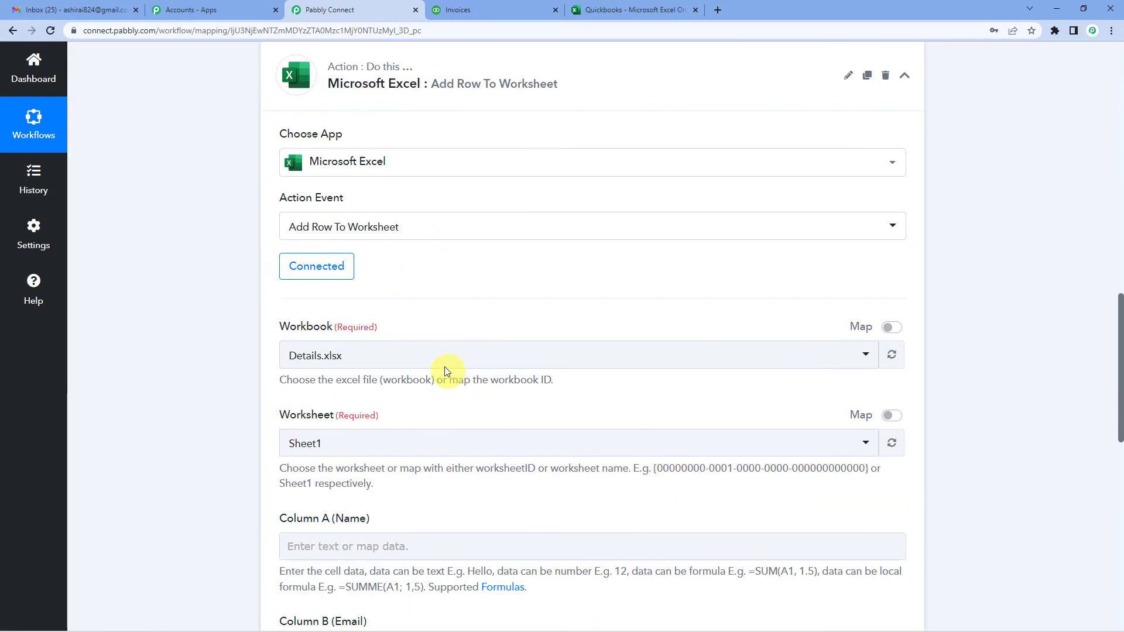
{"action": "left_click", "coordinate": [342, 363]}
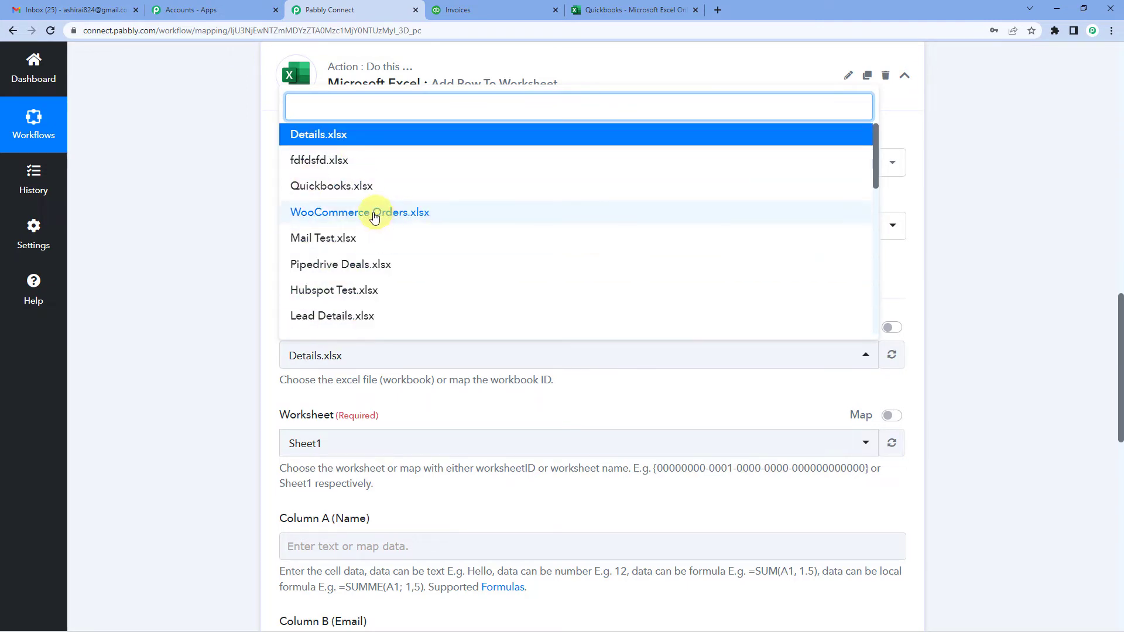
{"action": "left_click", "coordinate": [267, 255]}
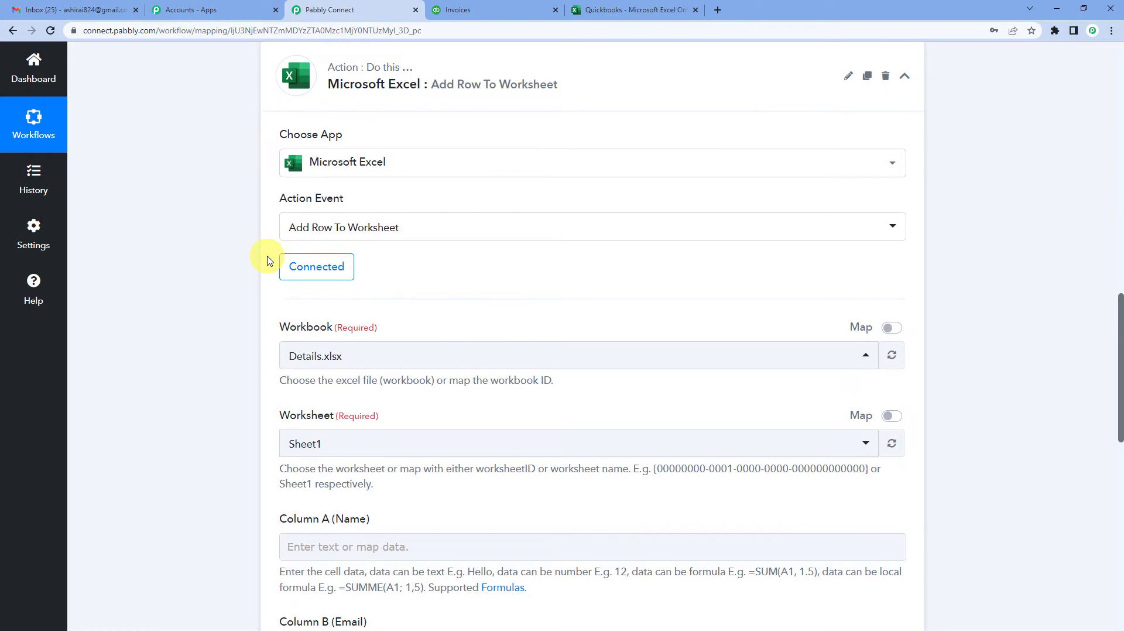
{"action": "scroll", "coordinate": [265, 253], "scroll_direction": "up", "scroll_amount": 9}
{"action": "scroll", "coordinate": [223, 386], "scroll_direction": "down", "scroll_amount": 10}
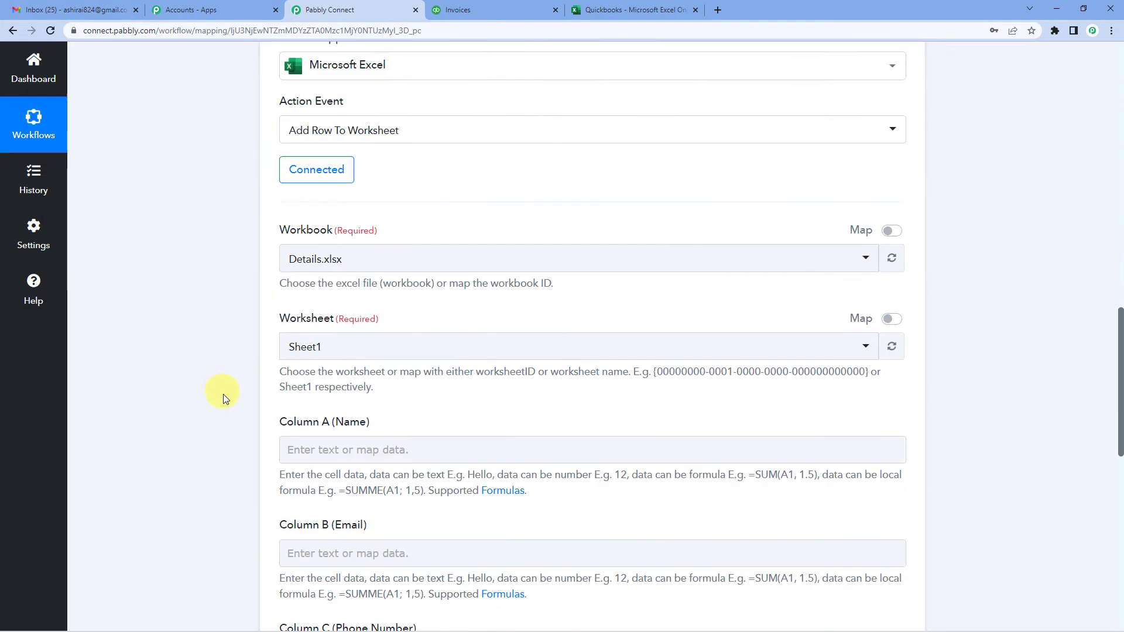
{"action": "left_click", "coordinate": [377, 239]}
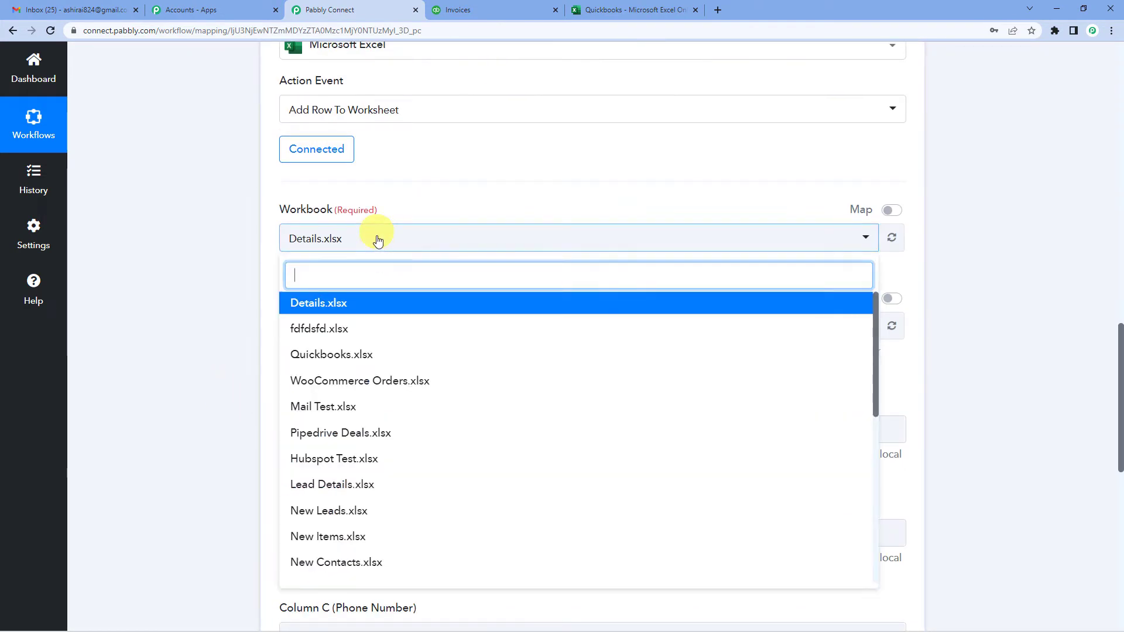
{"action": "left_click", "coordinate": [333, 358]}
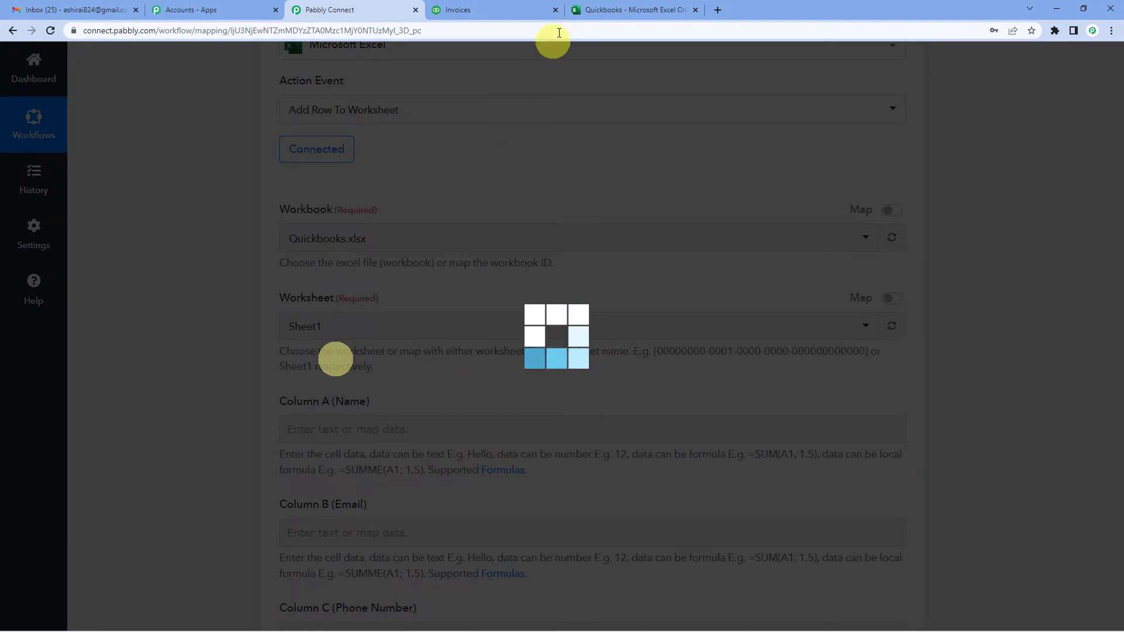
Compare the header row of the Quickbooks workbook in Excel with the action's column fields in Pabbly Connect
{"action": "left_click", "coordinate": [594, 4]}
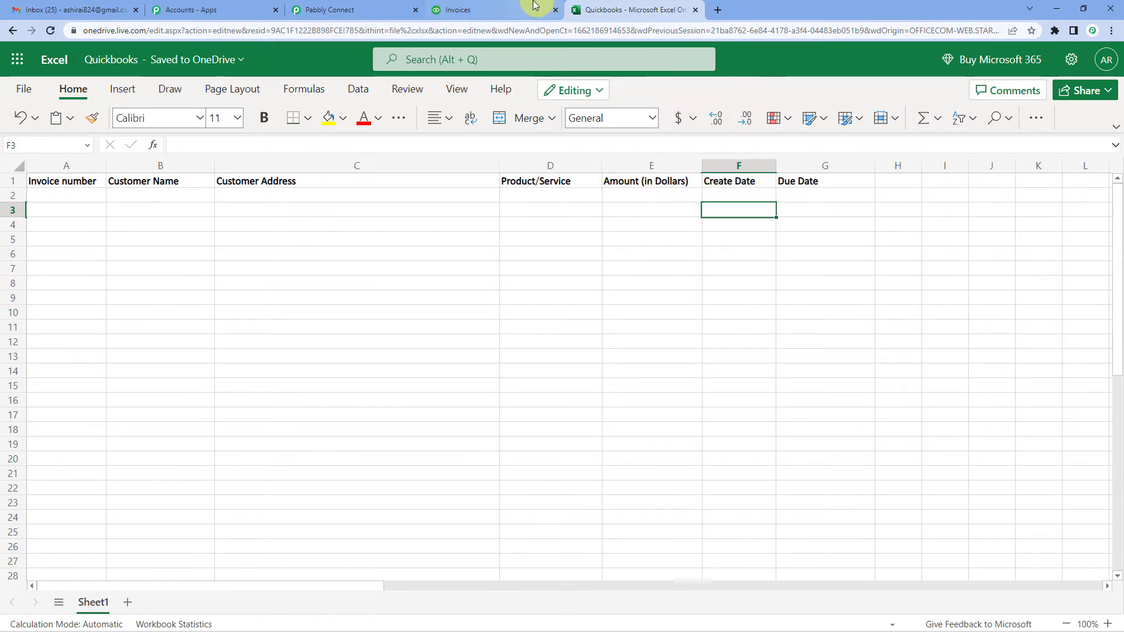
{"action": "left_click", "coordinate": [356, 9]}
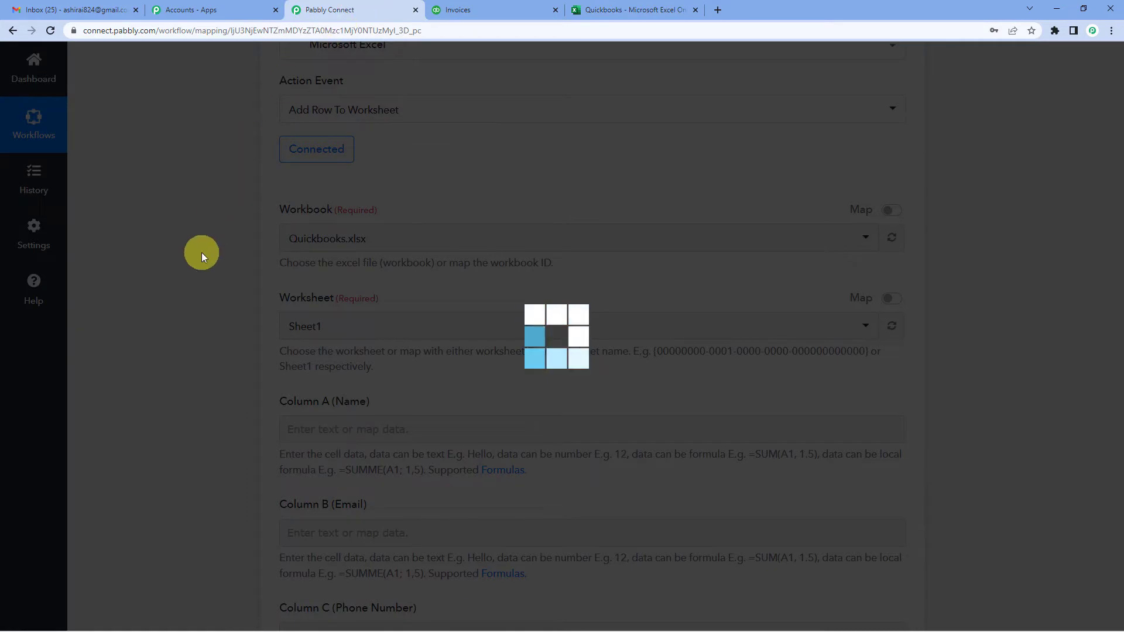
{"action": "scroll", "coordinate": [201, 256], "scroll_direction": "up", "scroll_amount": 4}
{"action": "scroll", "coordinate": [202, 252], "scroll_direction": "up", "scroll_amount": 3}
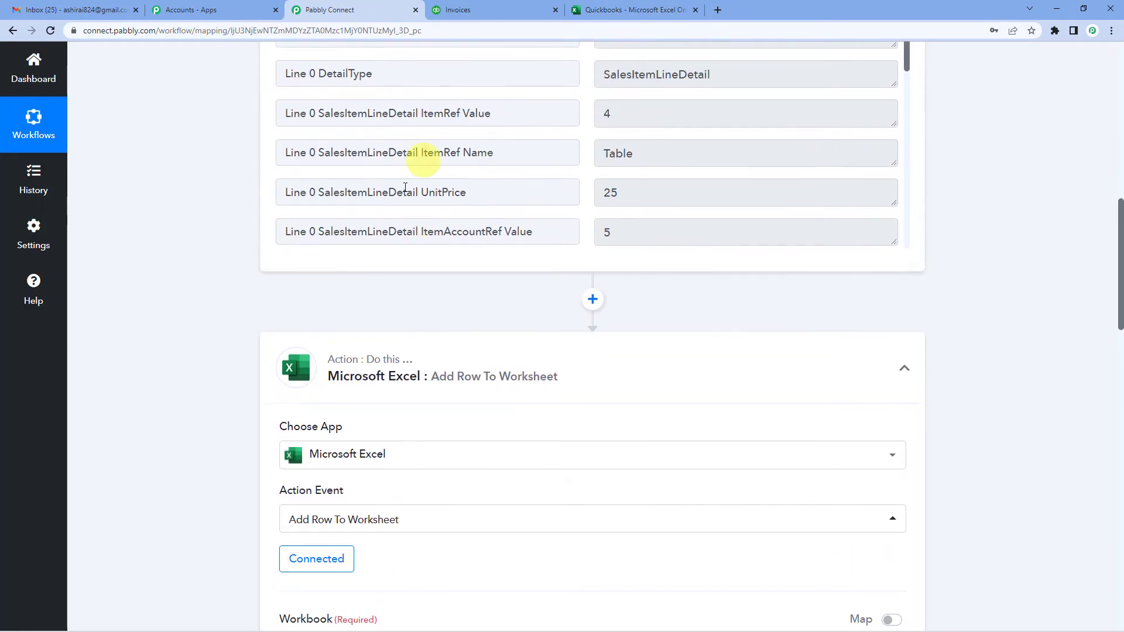
{"action": "scroll", "coordinate": [281, 242], "scroll_direction": "down", "scroll_amount": 4}
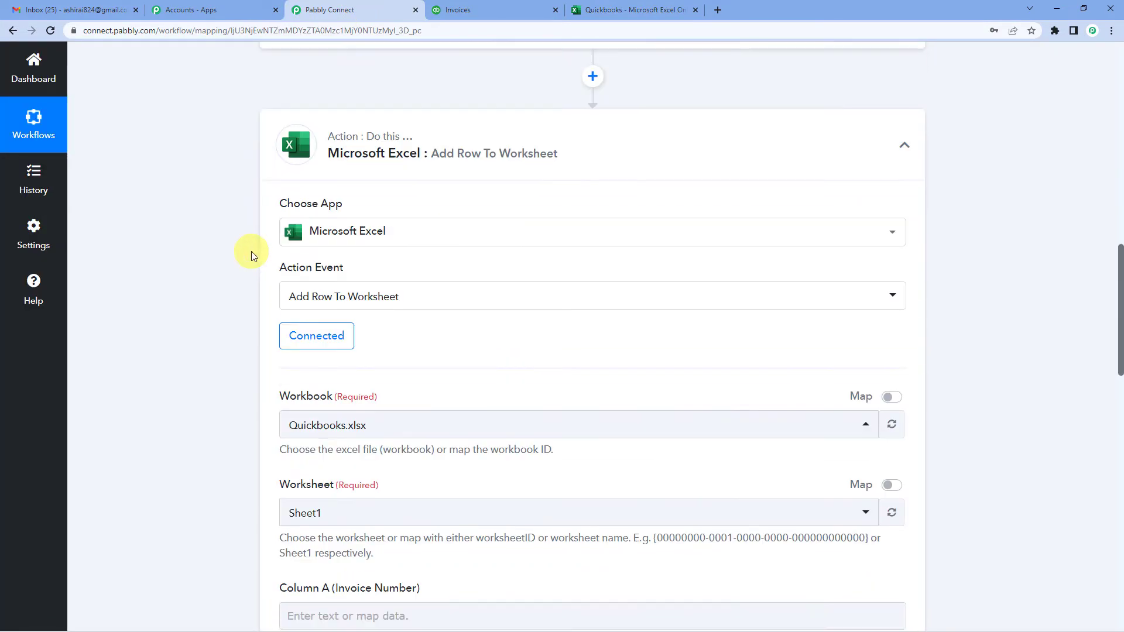
{"action": "scroll", "coordinate": [462, 202], "scroll_direction": "down", "scroll_amount": 2}
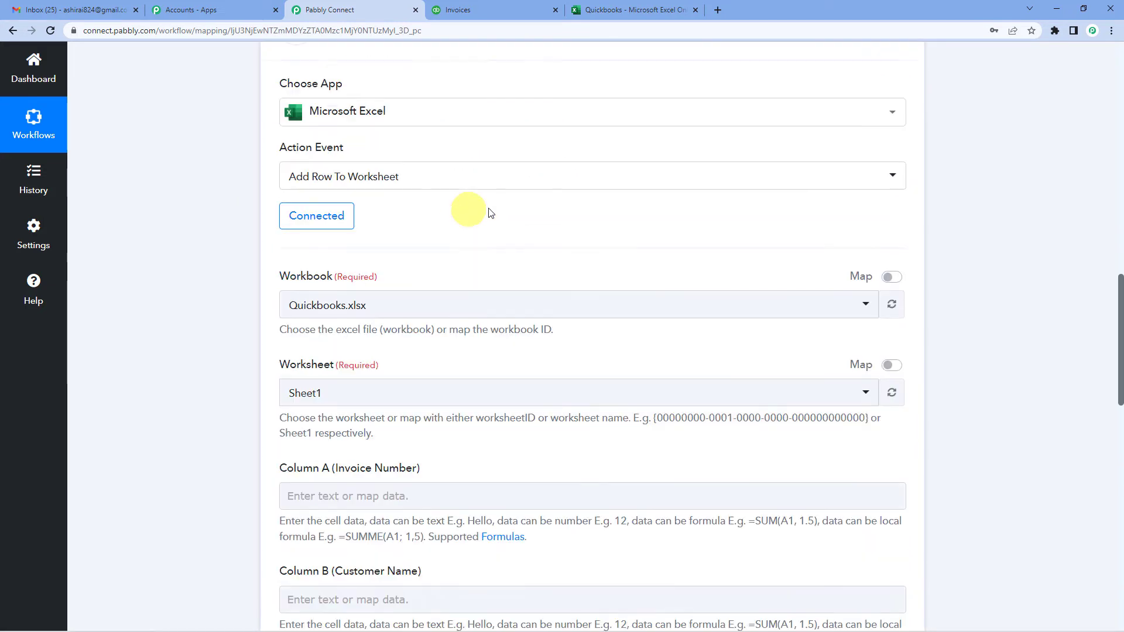
{"action": "left_click", "coordinate": [615, 9]}
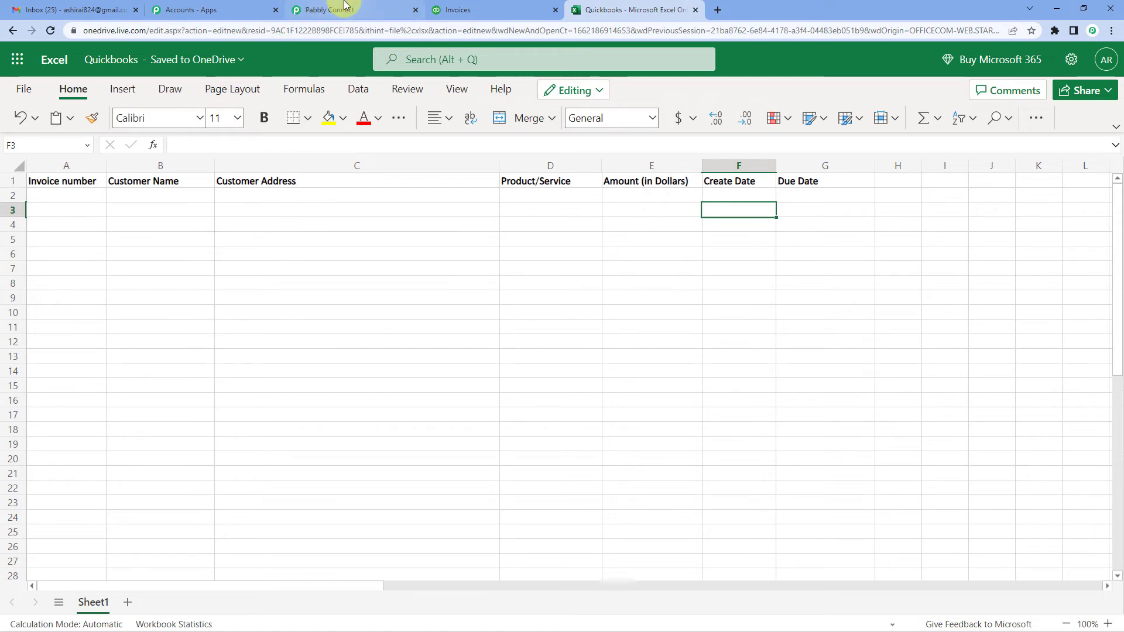
{"action": "left_click", "coordinate": [331, 9]}
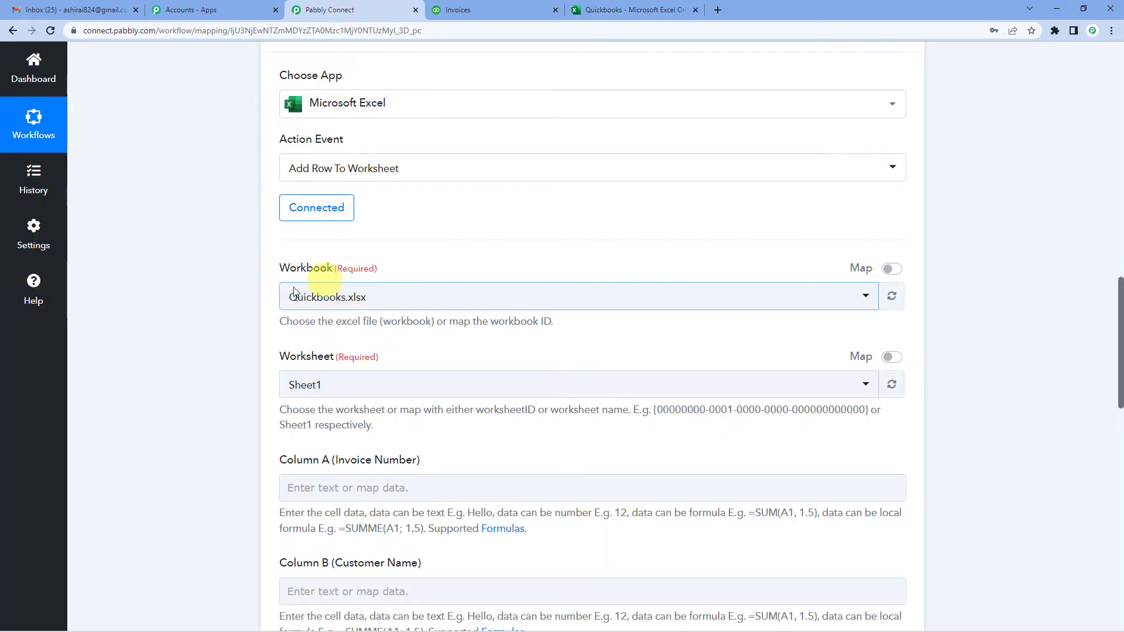
Map Column A (Invoice Number) to the trigger's DocNumber, and switch to the QuickBooks invoice list to check the number
{"action": "scroll", "coordinate": [362, 259], "scroll_direction": "down", "scroll_amount": 2}
{"action": "scroll", "coordinate": [322, 282], "scroll_direction": "down", "scroll_amount": 2}
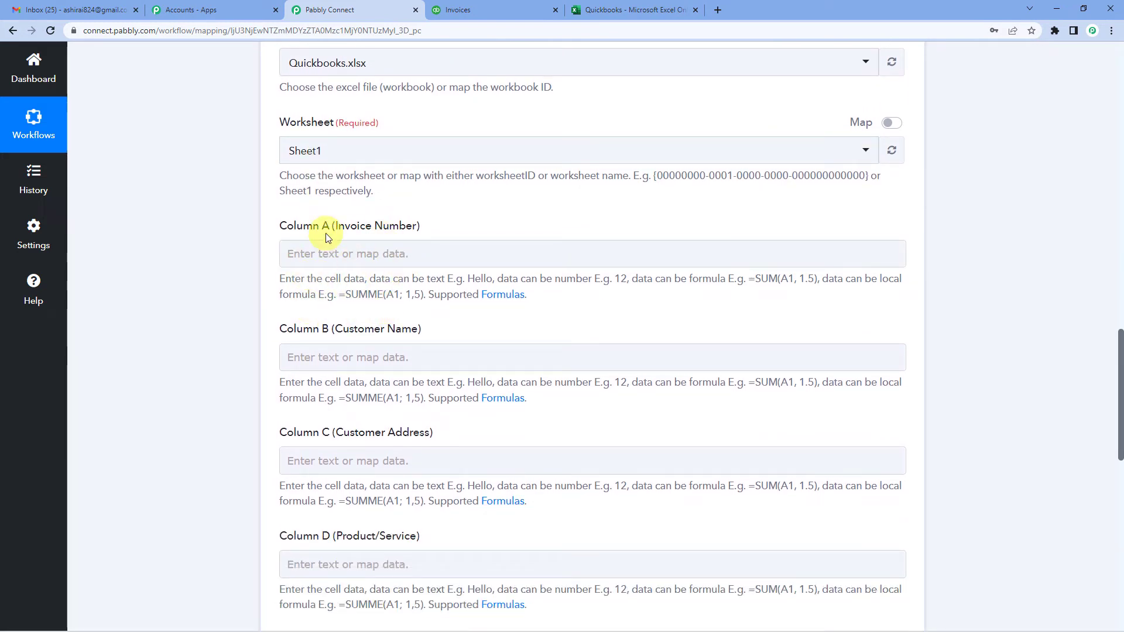
{"action": "left_click", "coordinate": [340, 251]}
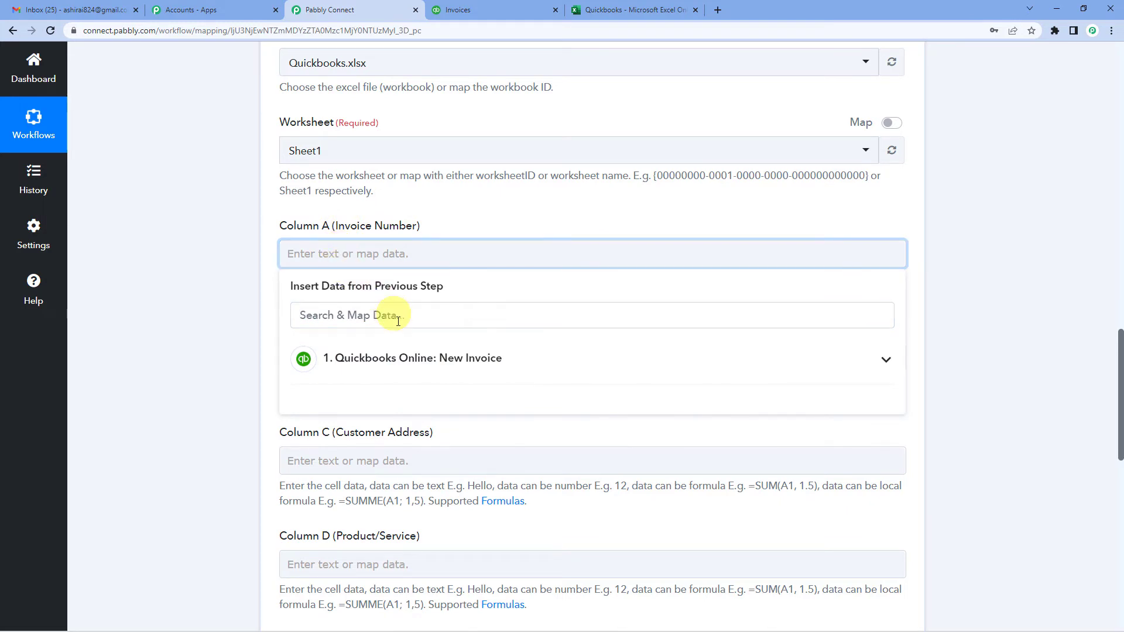
{"action": "left_click", "coordinate": [400, 359]}
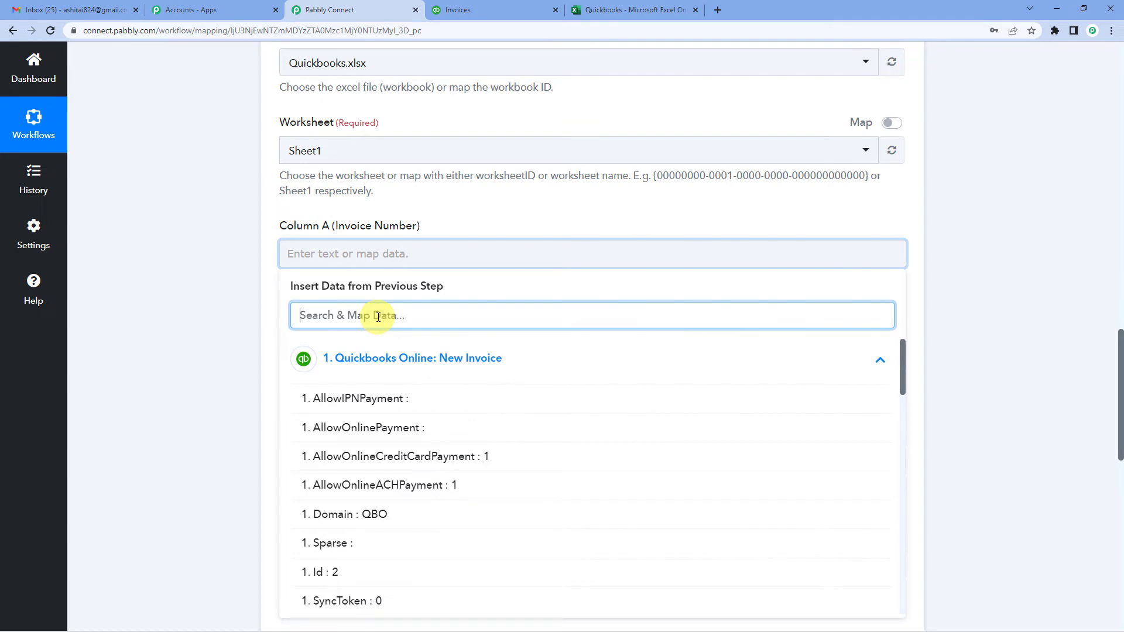
{"action": "type", "text": "doc"}
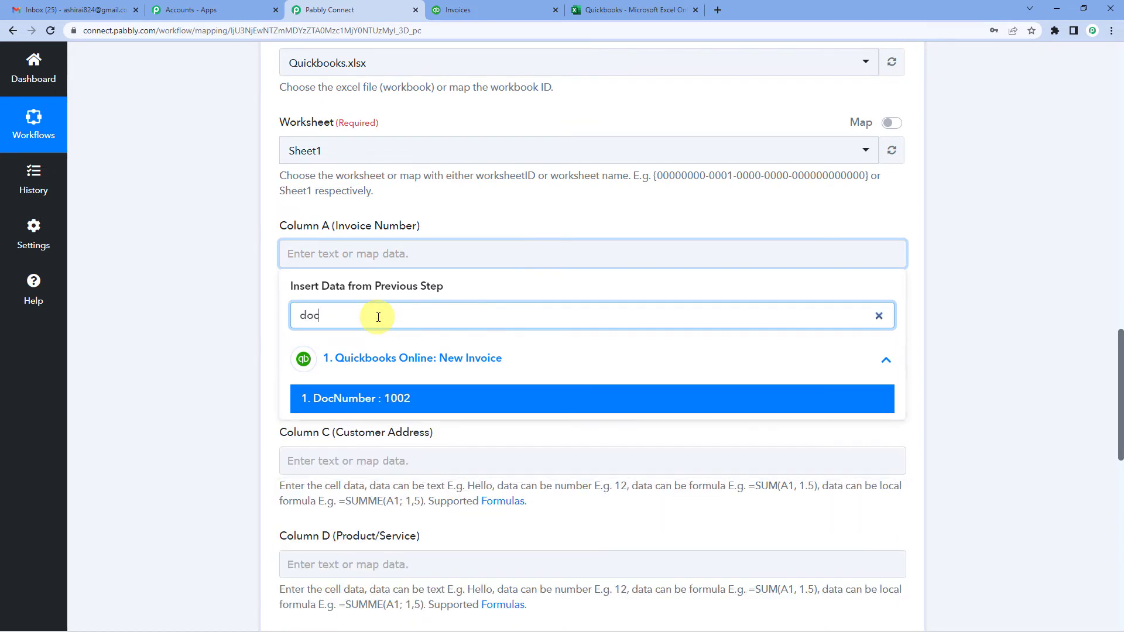
{"action": "left_click", "coordinate": [390, 399]}
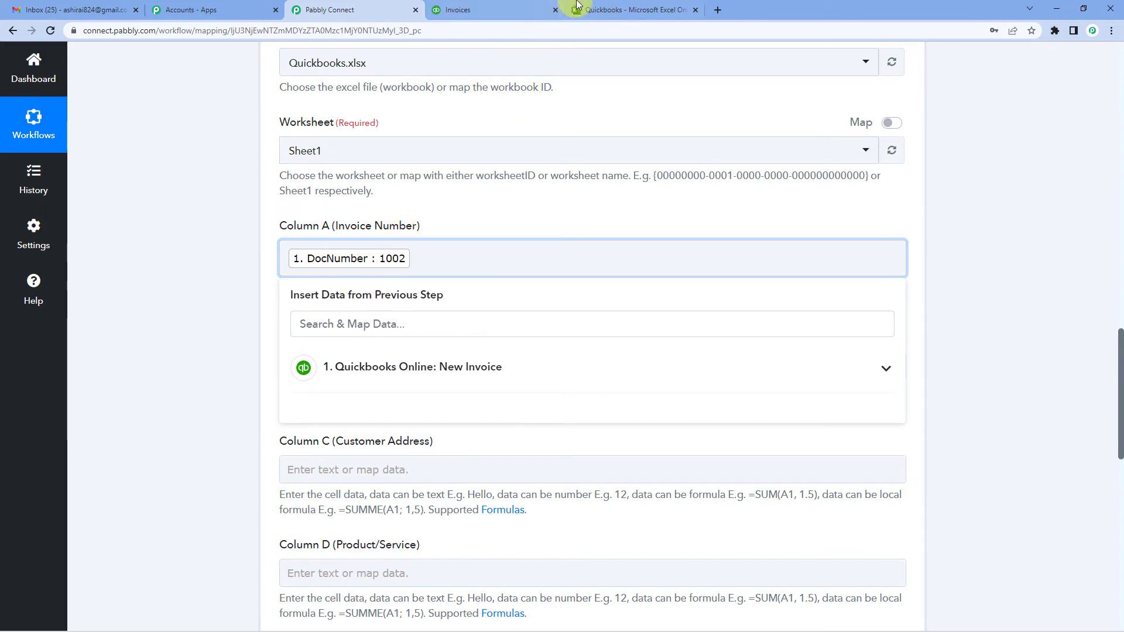
{"action": "left_click", "coordinate": [542, 6]}
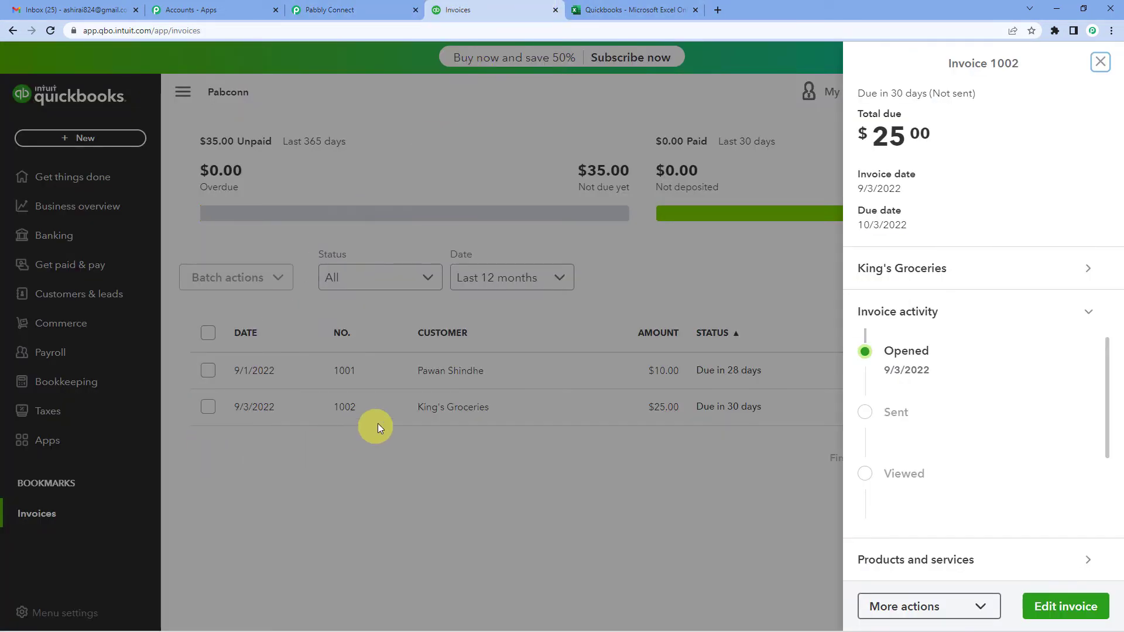
Return to Pabbly Connect and review the QuickBooks trigger's response fields against the DocNumber mapping in Column A (Invoice Number)
{"action": "left_click", "coordinate": [335, 5]}
{"action": "left_click", "coordinate": [408, 367]}
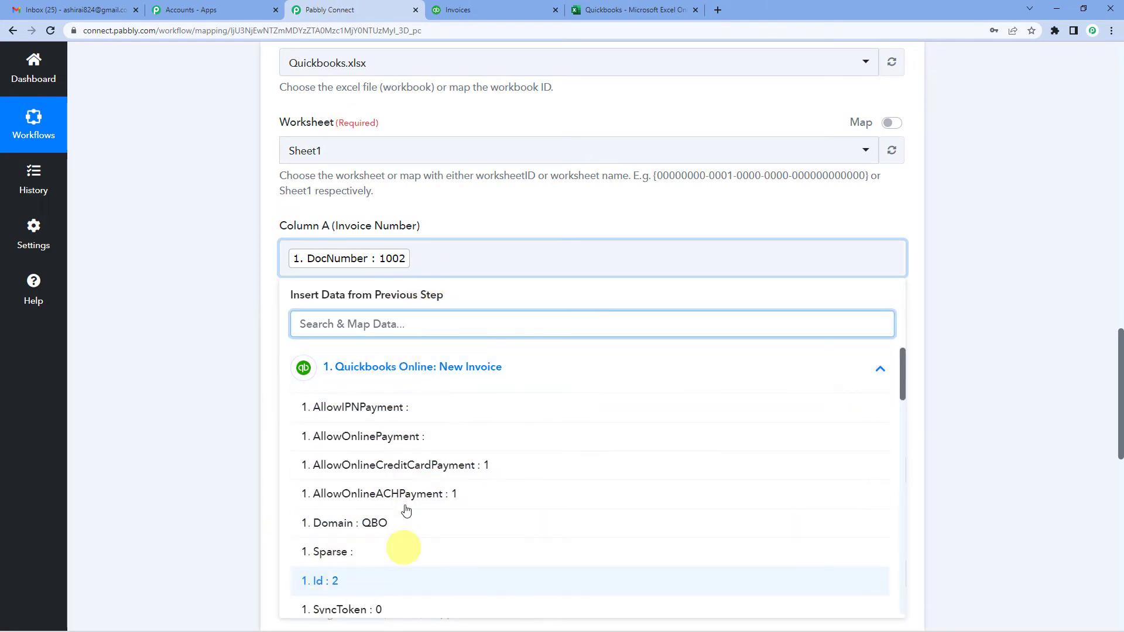
{"action": "scroll", "coordinate": [165, 504], "scroll_direction": "up", "scroll_amount": 15}
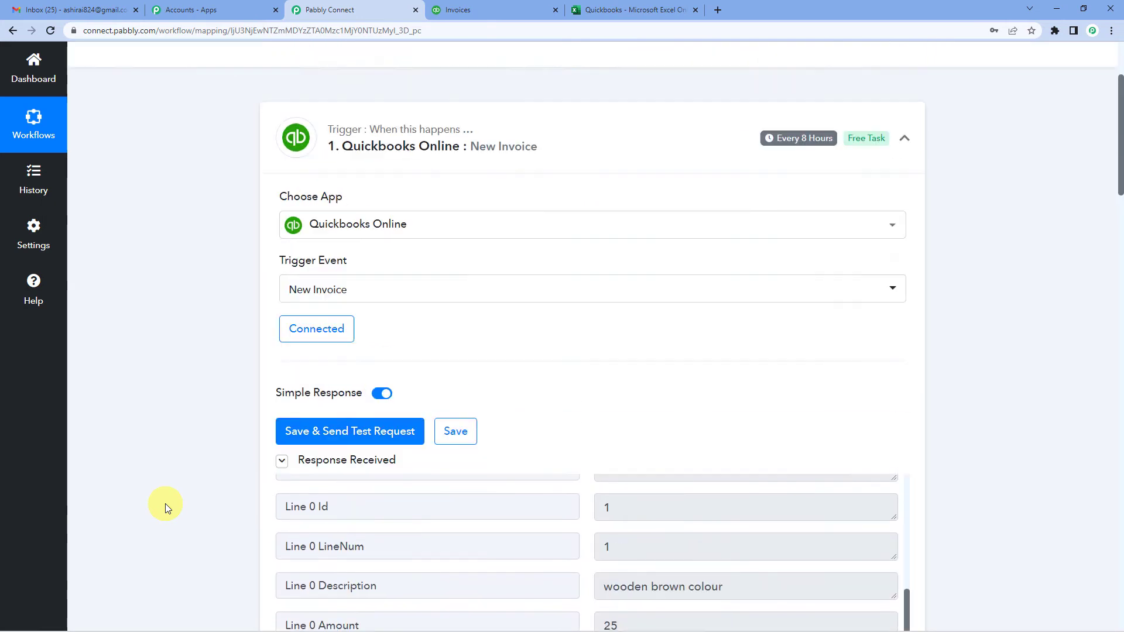
{"action": "scroll", "coordinate": [165, 503], "scroll_direction": "up", "scroll_amount": 2}
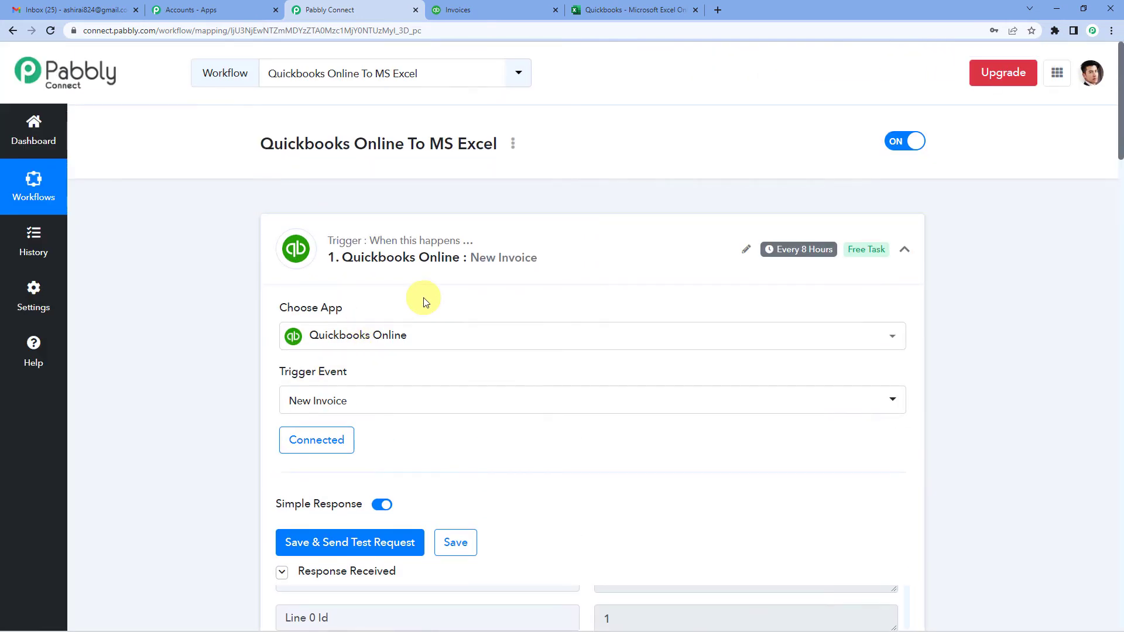
{"action": "scroll", "coordinate": [180, 346], "scroll_direction": "down", "scroll_amount": 4}
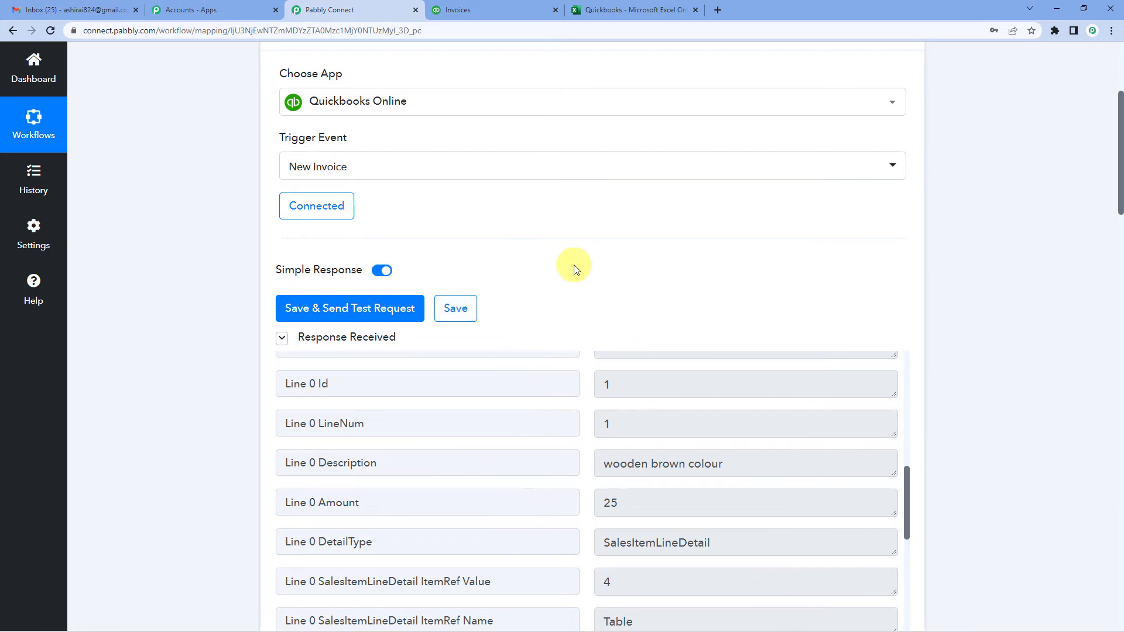
{"action": "scroll", "coordinate": [591, 362], "scroll_direction": "down", "scroll_amount": 2}
{"action": "scroll", "coordinate": [602, 408], "scroll_direction": "up", "scroll_amount": 3}
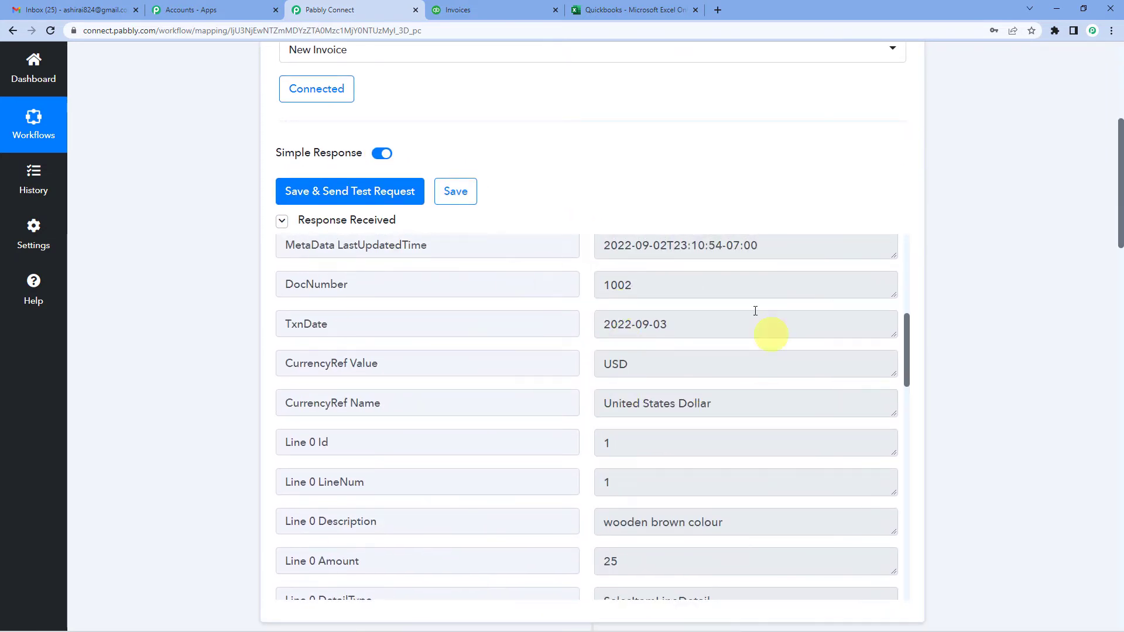
{"action": "scroll", "coordinate": [117, 340], "scroll_direction": "down", "scroll_amount": 3}
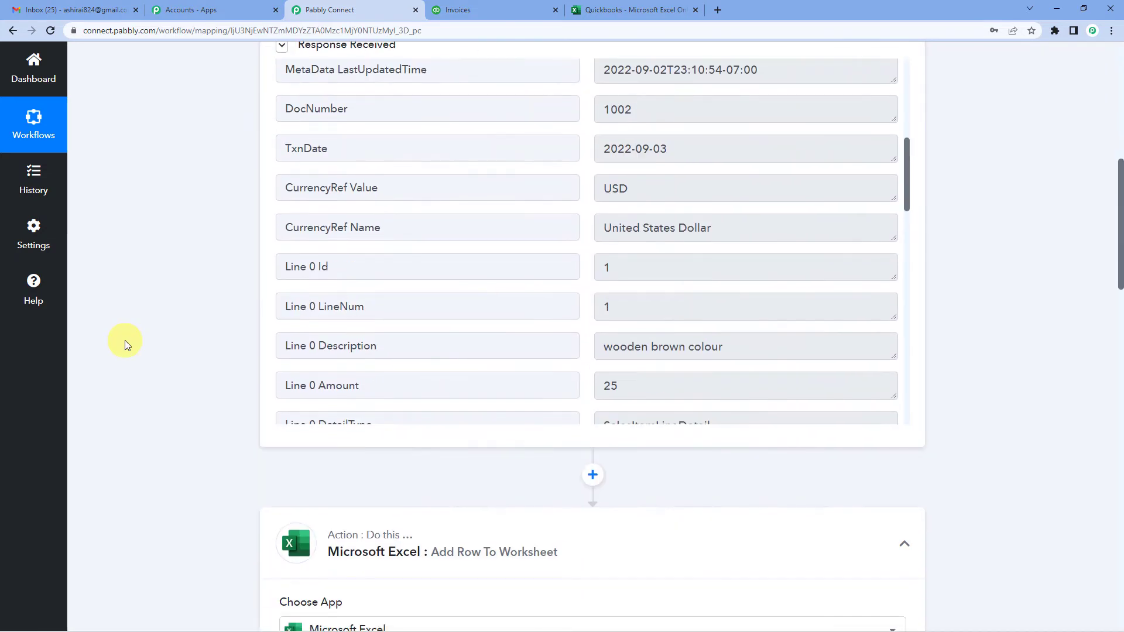
{"action": "scroll", "coordinate": [181, 382], "scroll_direction": "down", "scroll_amount": 10}
{"action": "left_click", "coordinate": [394, 424]}
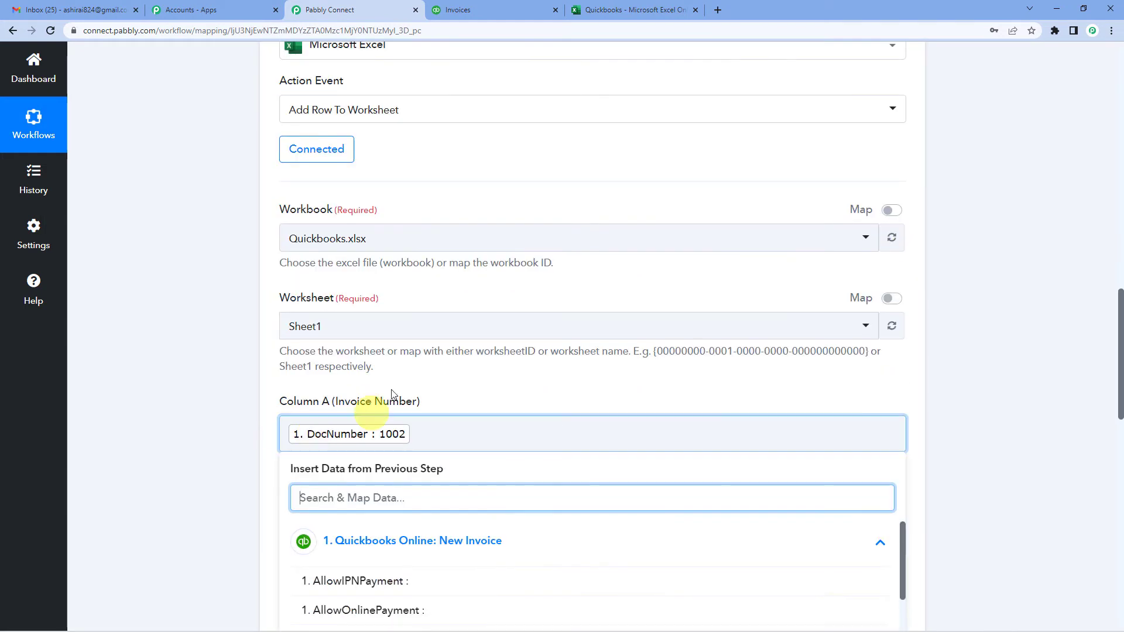
{"action": "scroll", "coordinate": [433, 436], "scroll_direction": "down", "scroll_amount": 3}
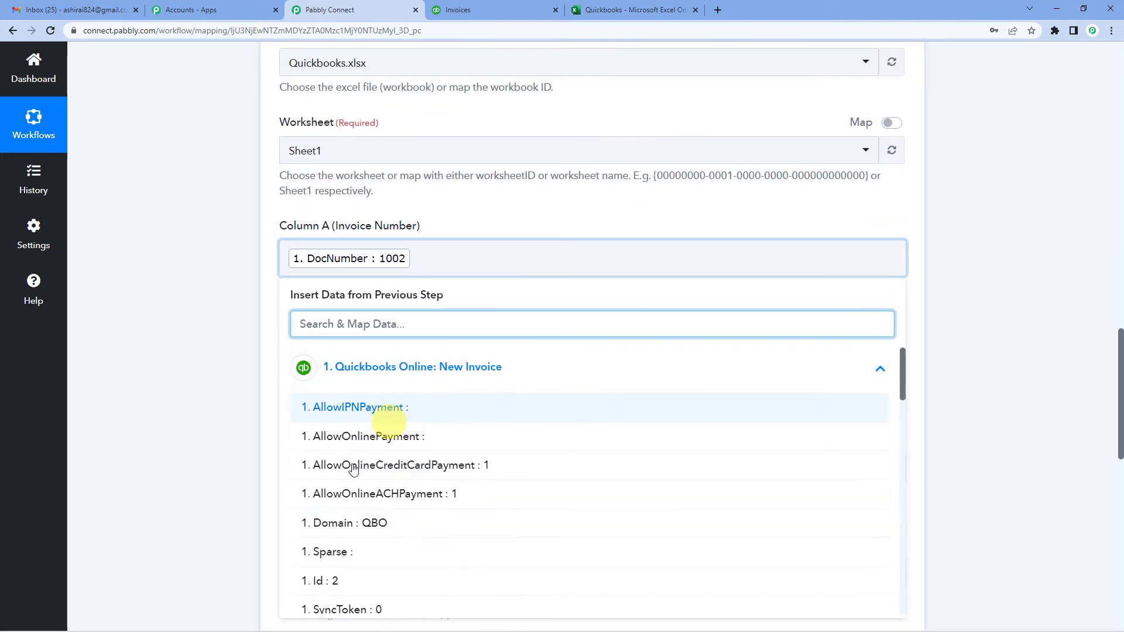
{"action": "left_click", "coordinate": [358, 372]}
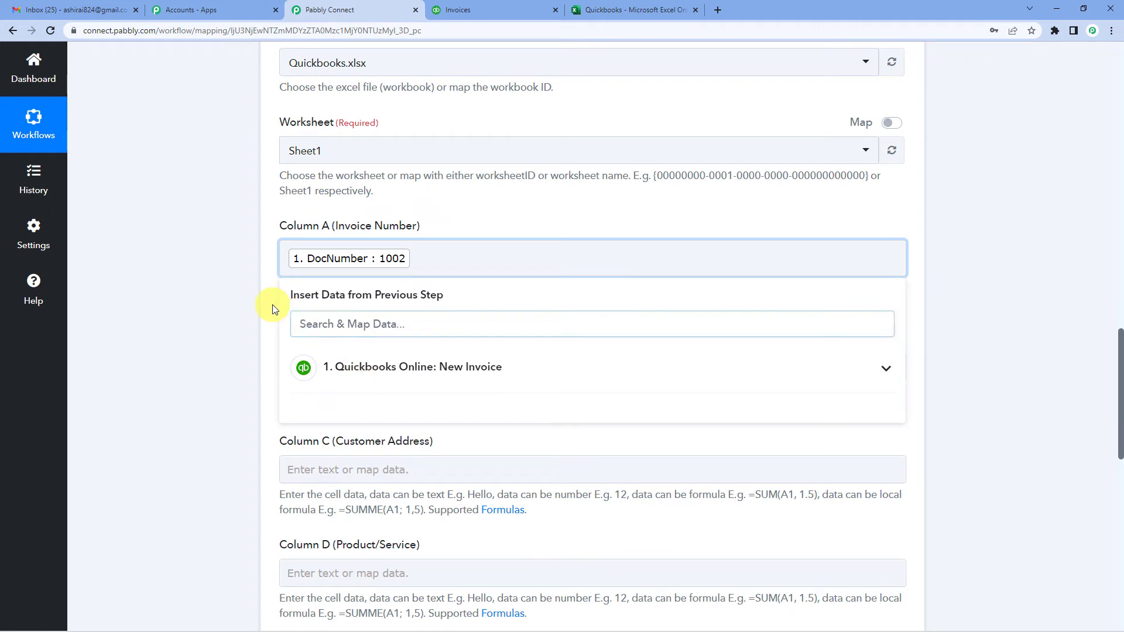
{"action": "left_click", "coordinate": [272, 304]}
Map Column B (Customer Name) to the trigger's CustomerRef Name field
{"action": "left_click", "coordinate": [354, 366]}
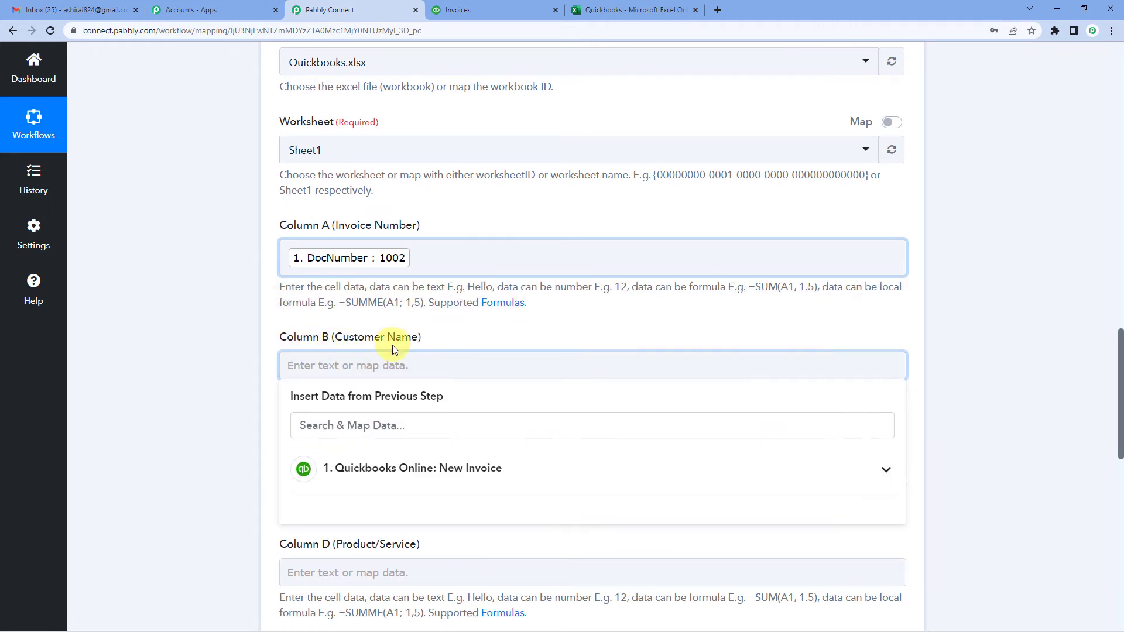
{"action": "scroll", "coordinate": [380, 375], "scroll_direction": "down", "scroll_amount": 1}
{"action": "left_click", "coordinate": [372, 408]}
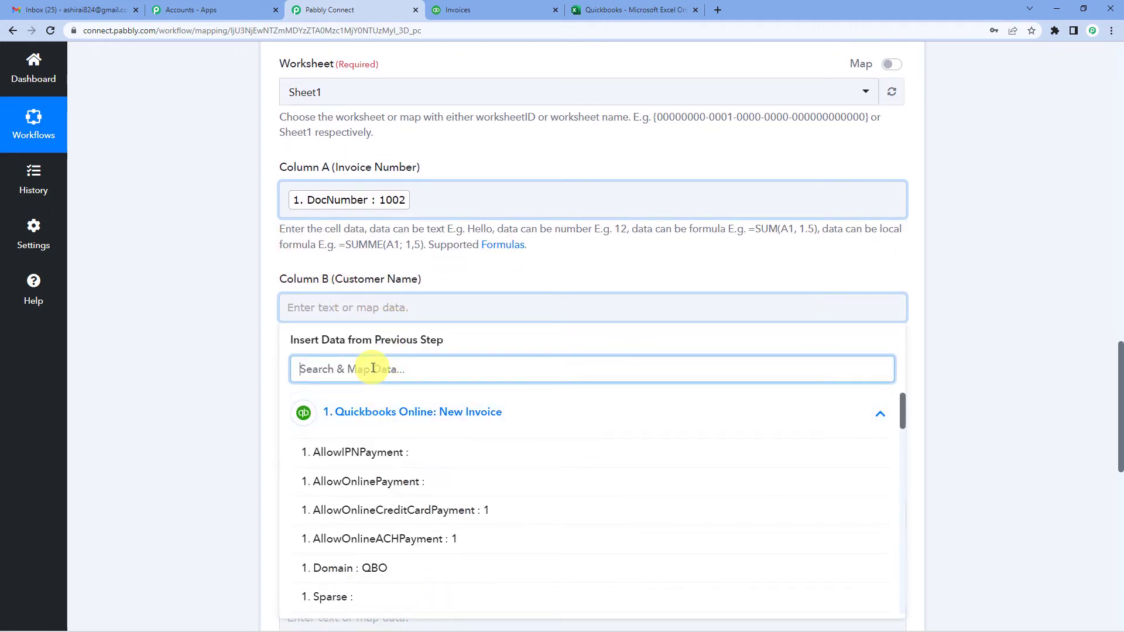
{"action": "type", "text": "cus"}
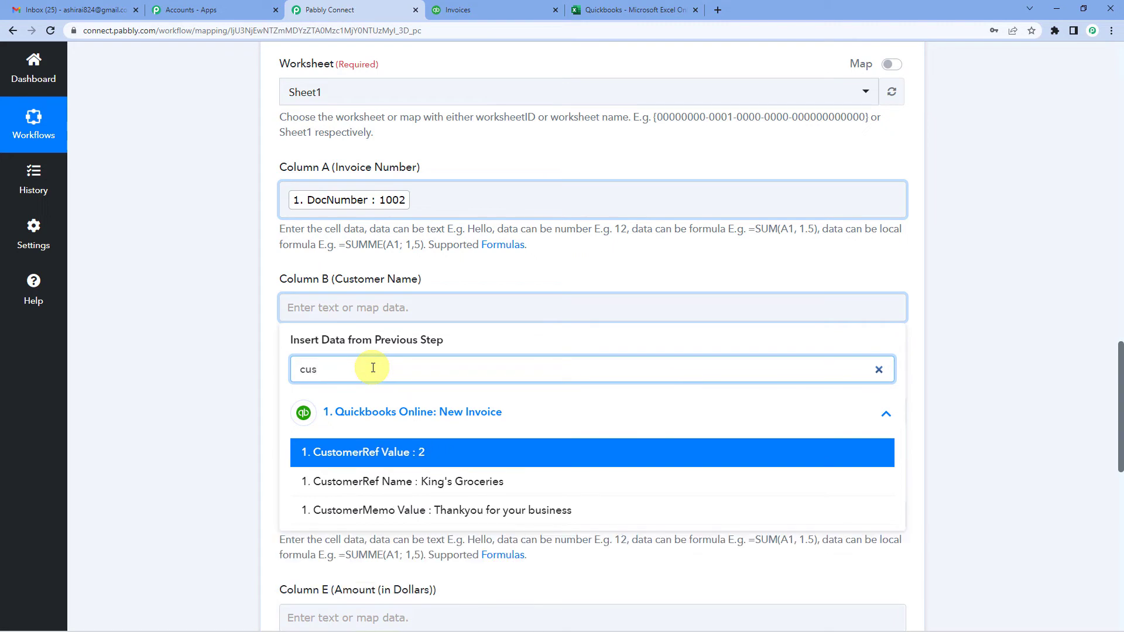
{"action": "left_click", "coordinate": [438, 483]}
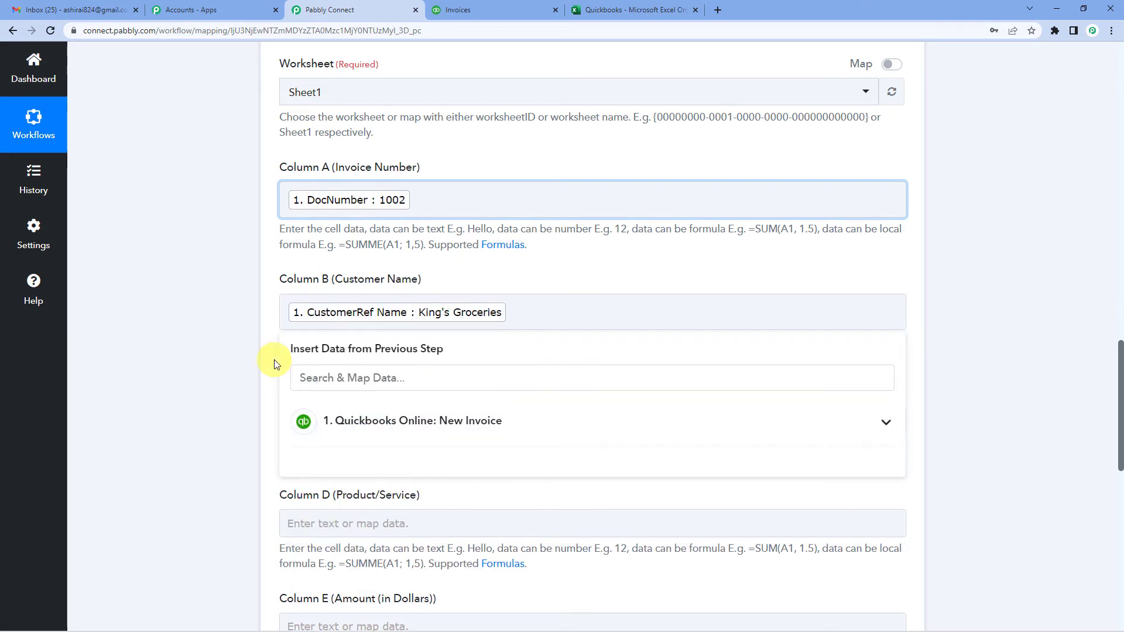
{"action": "left_click", "coordinate": [273, 360]}
Check the invoice's customer in QuickBooks, and examine the customer and billing address fields in the Pabbly Connect trigger response
{"action": "key", "text": "ctrl+Tab"}
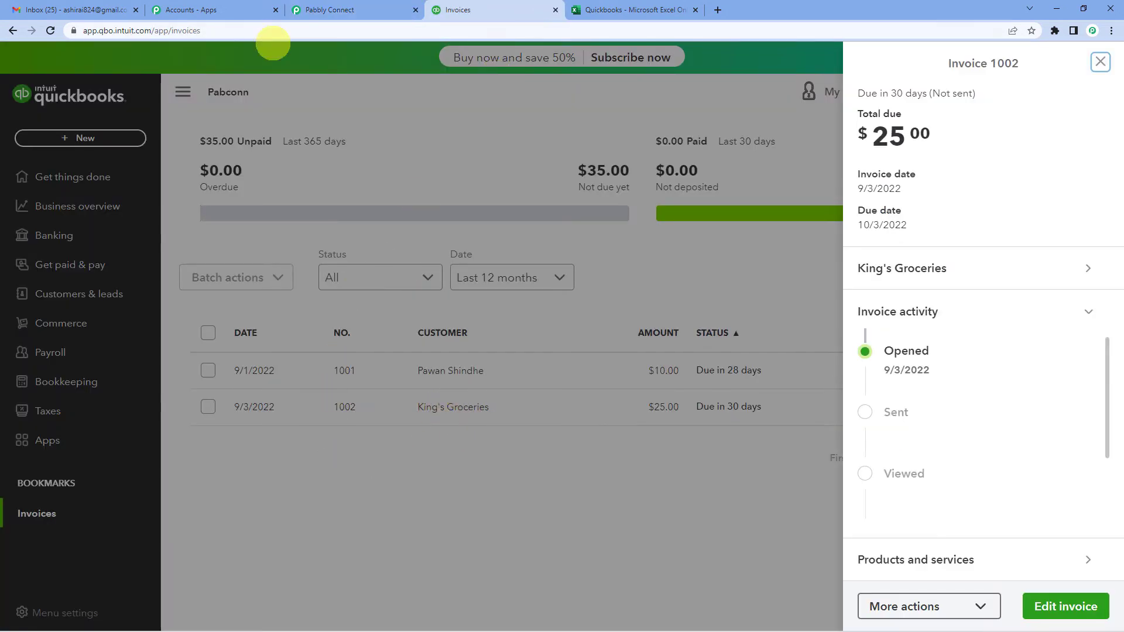
{"action": "left_click", "coordinate": [327, 10]}
{"action": "scroll", "coordinate": [167, 383], "scroll_direction": "up", "scroll_amount": 10}
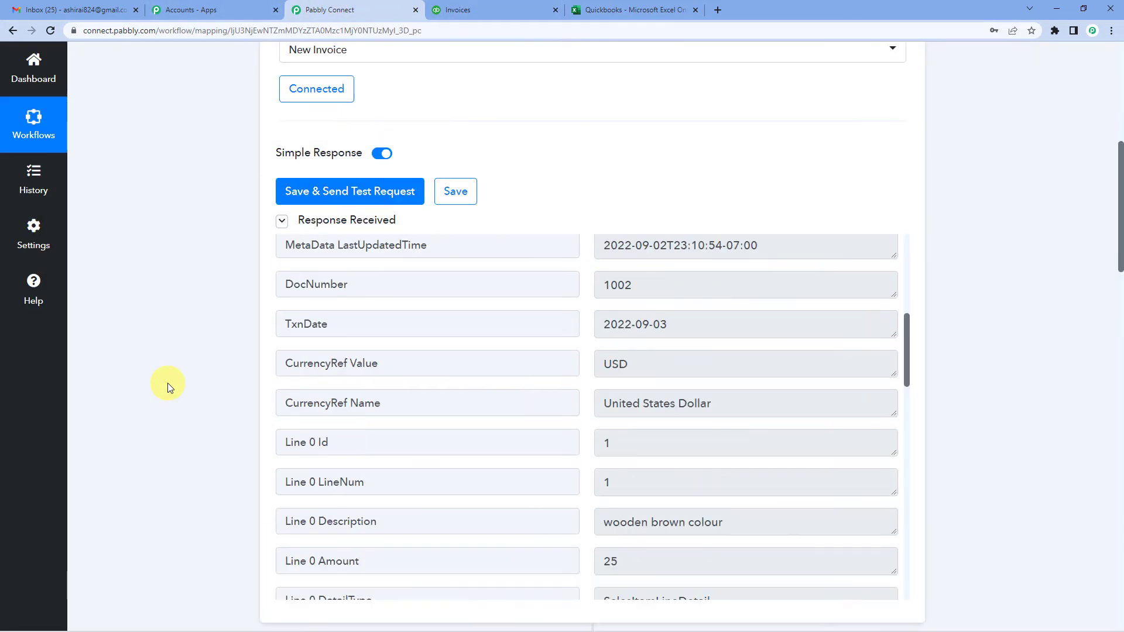
{"action": "scroll", "coordinate": [617, 472], "scroll_direction": "up", "scroll_amount": 2}
{"action": "scroll", "coordinate": [781, 442], "scroll_direction": "down", "scroll_amount": 10}
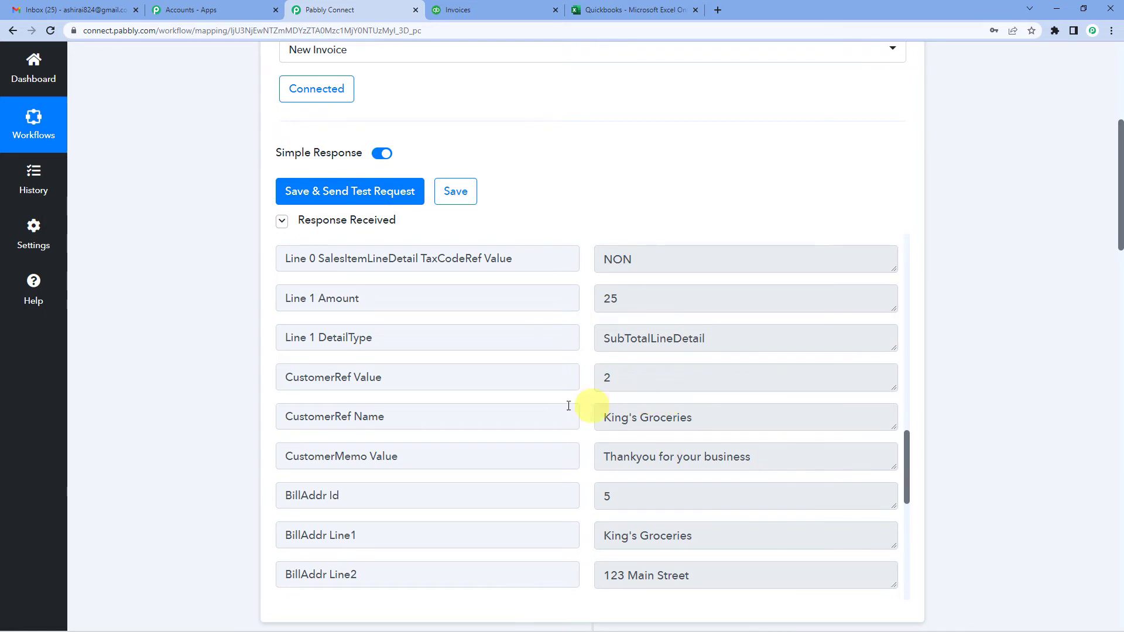
{"action": "scroll", "coordinate": [628, 371], "scroll_direction": "down", "scroll_amount": 4}
{"action": "scroll", "coordinate": [107, 376], "scroll_direction": "down", "scroll_amount": 10}
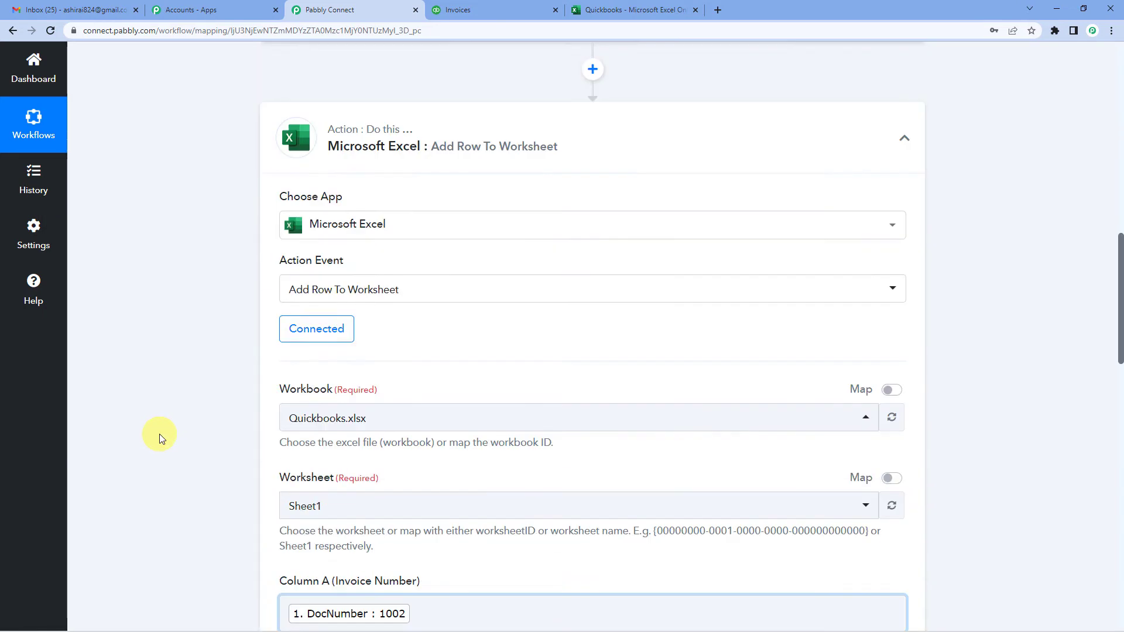
{"action": "scroll", "coordinate": [423, 419], "scroll_direction": "down", "scroll_amount": 4}
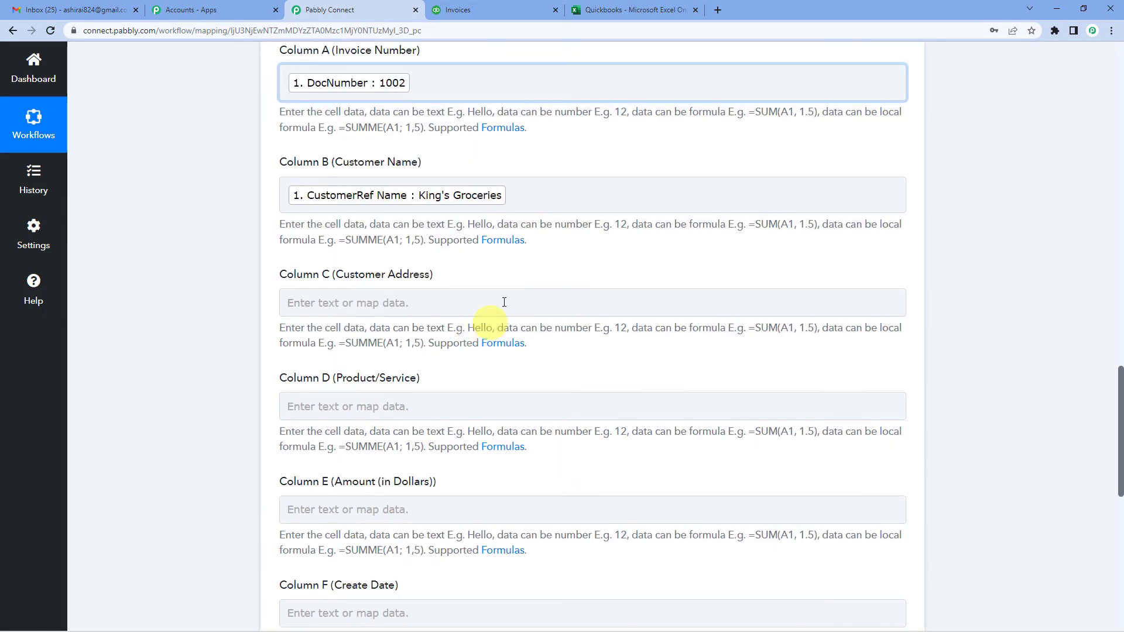
Map Column C (Customer Address) to the trigger's BillAddr Line2, BillAddr Line3 and BillAddr Line4 fields, in that order
{"action": "left_click", "coordinate": [359, 302]}
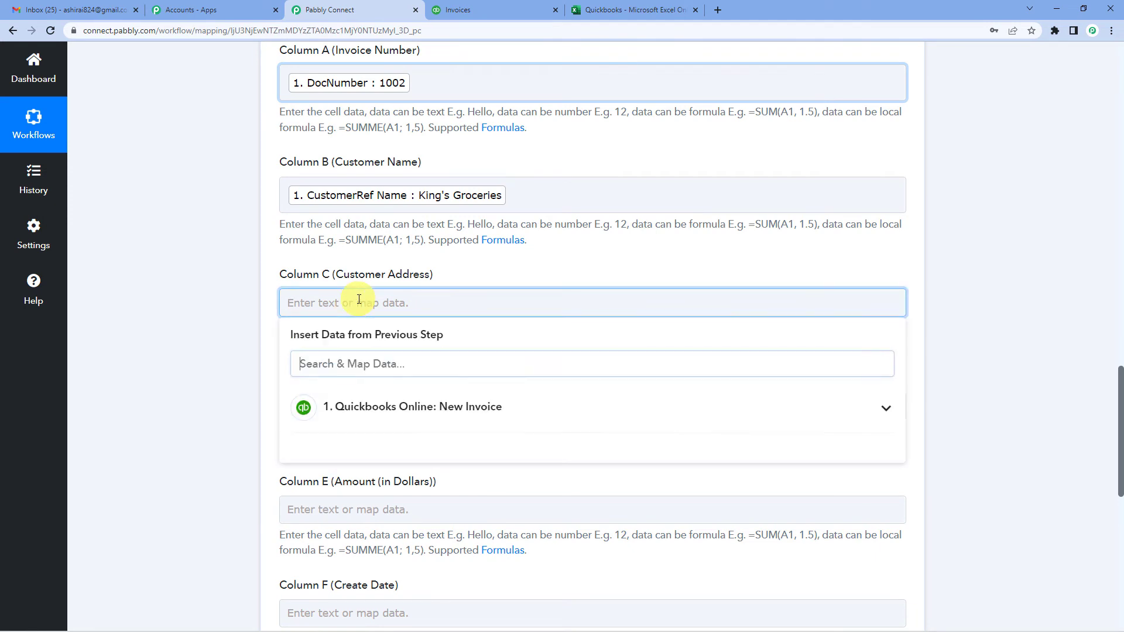
{"action": "left_click", "coordinate": [380, 412]}
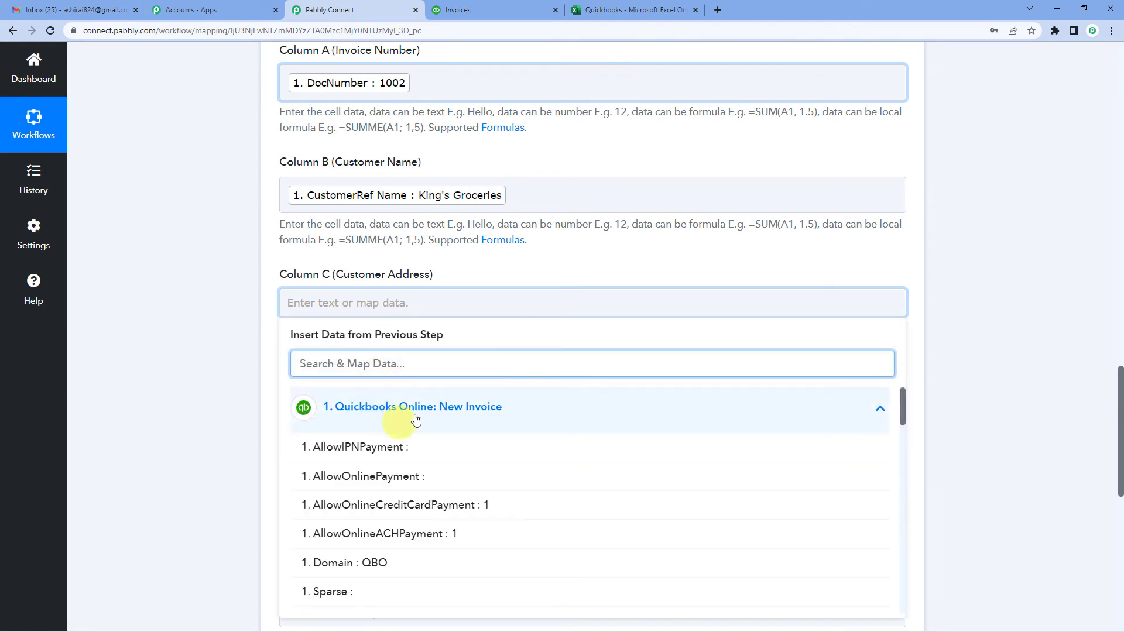
{"action": "type", "text": "add"}
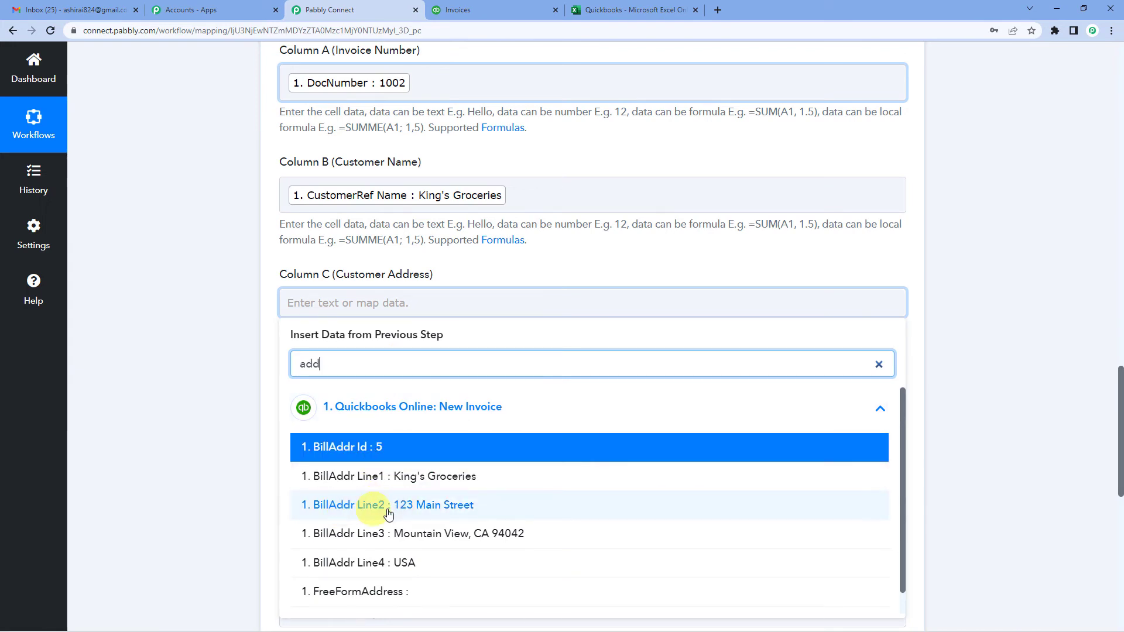
{"action": "left_click", "coordinate": [448, 516]}
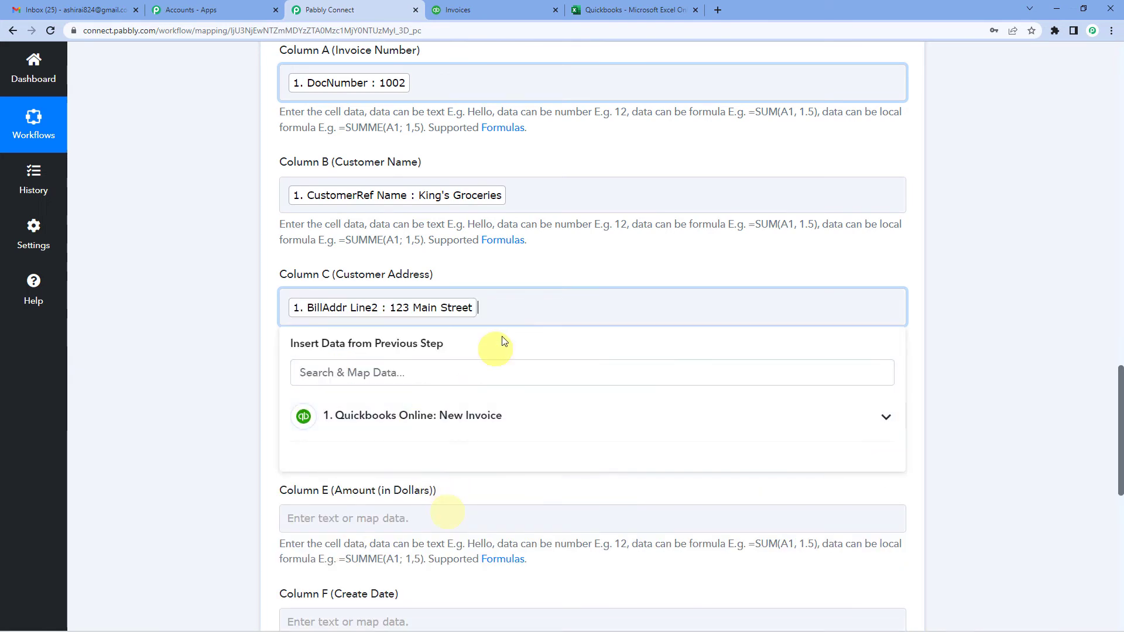
{"action": "left_click", "coordinate": [433, 420]}
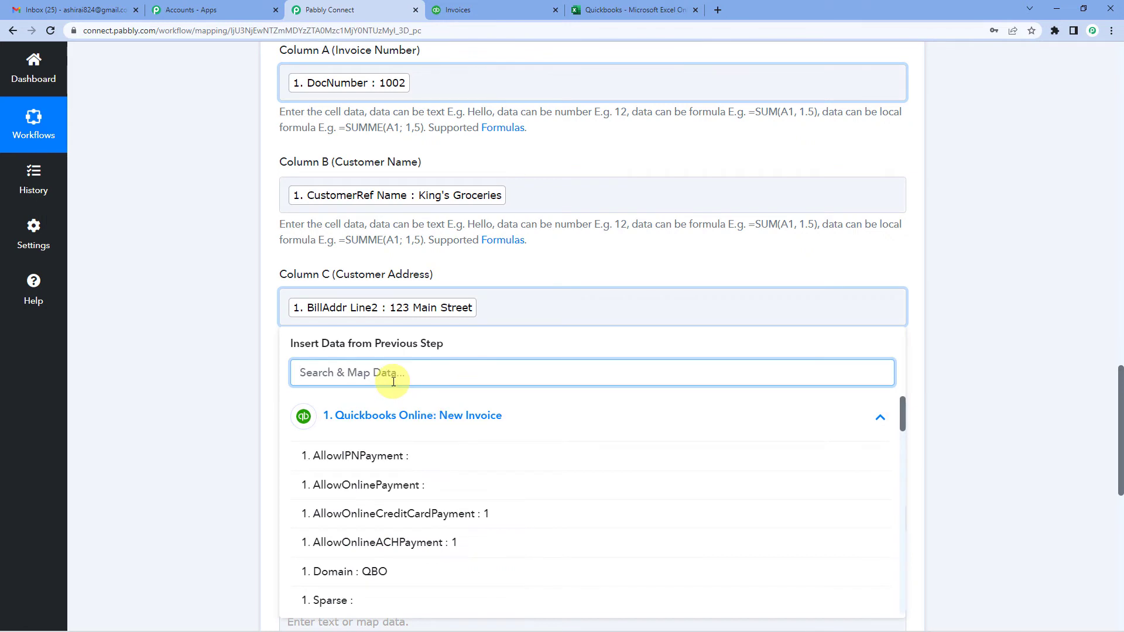
{"action": "type", "text": "add"}
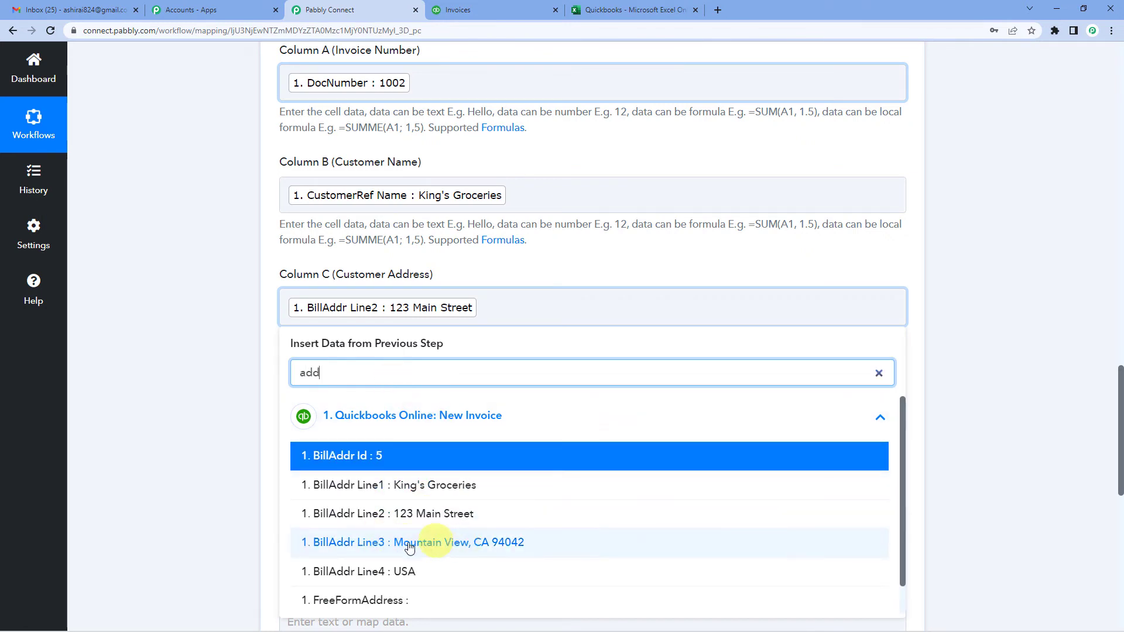
{"action": "left_click", "coordinate": [479, 551]}
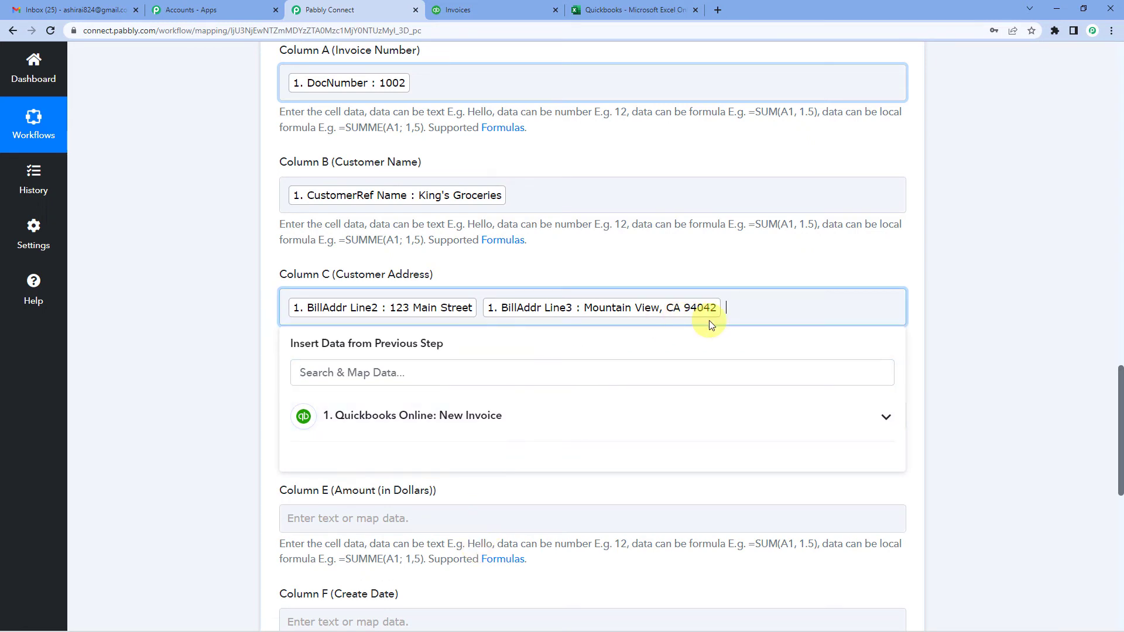
{"action": "left_click", "coordinate": [468, 409]}
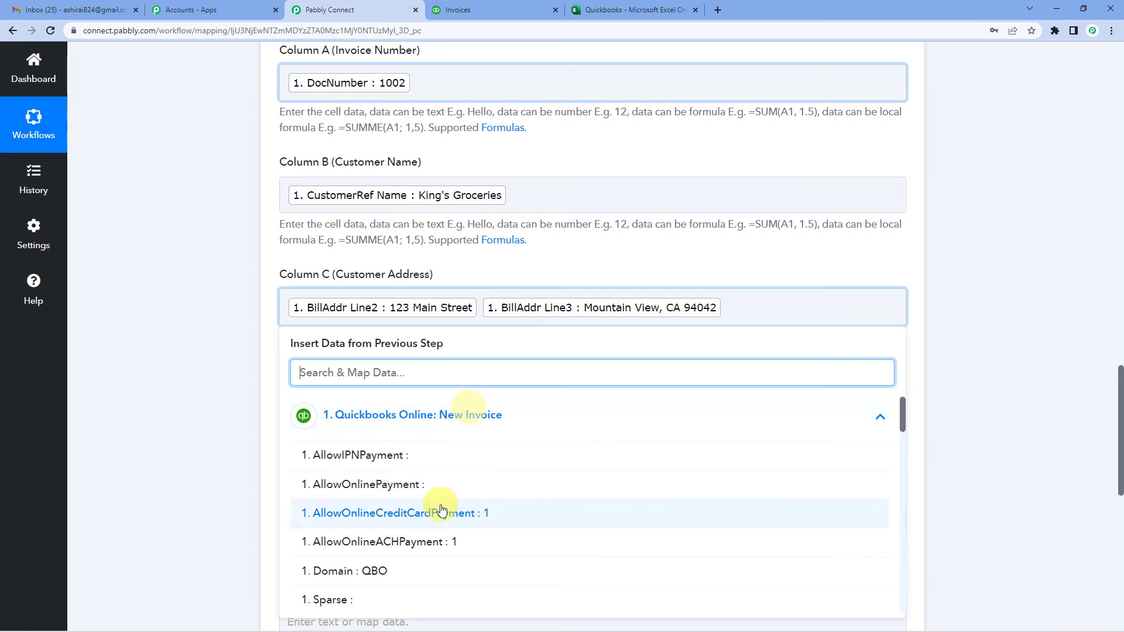
{"action": "scroll", "coordinate": [439, 497], "scroll_direction": "down", "scroll_amount": 3}
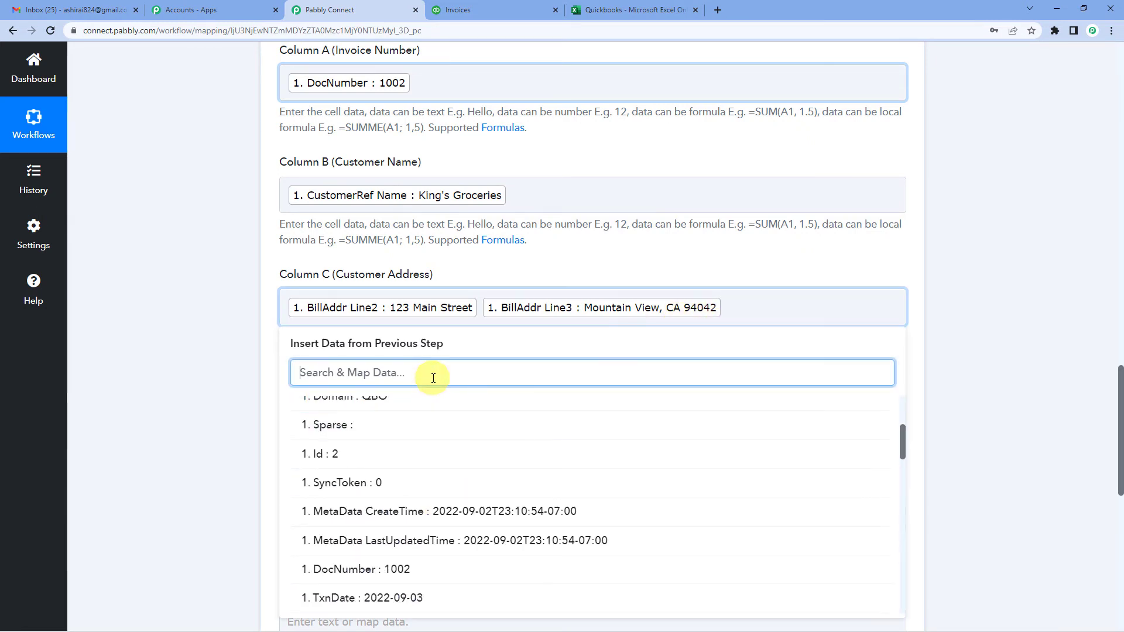
{"action": "type", "text": "addr"}
{"action": "left_click", "coordinate": [431, 576]}
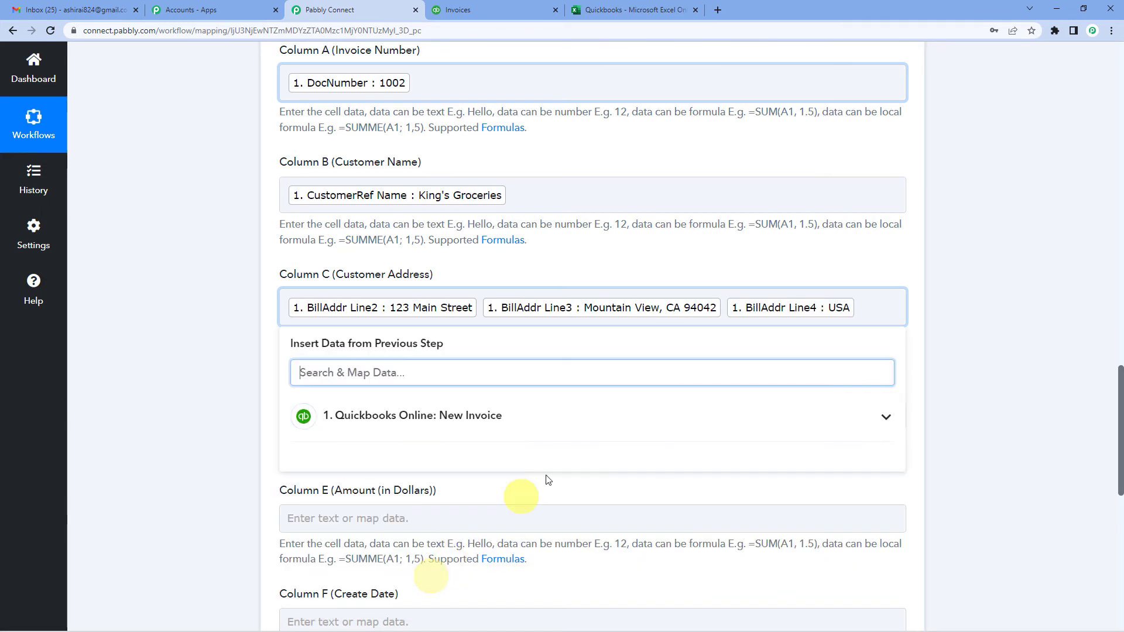
{"action": "left_click", "coordinate": [896, 309]}
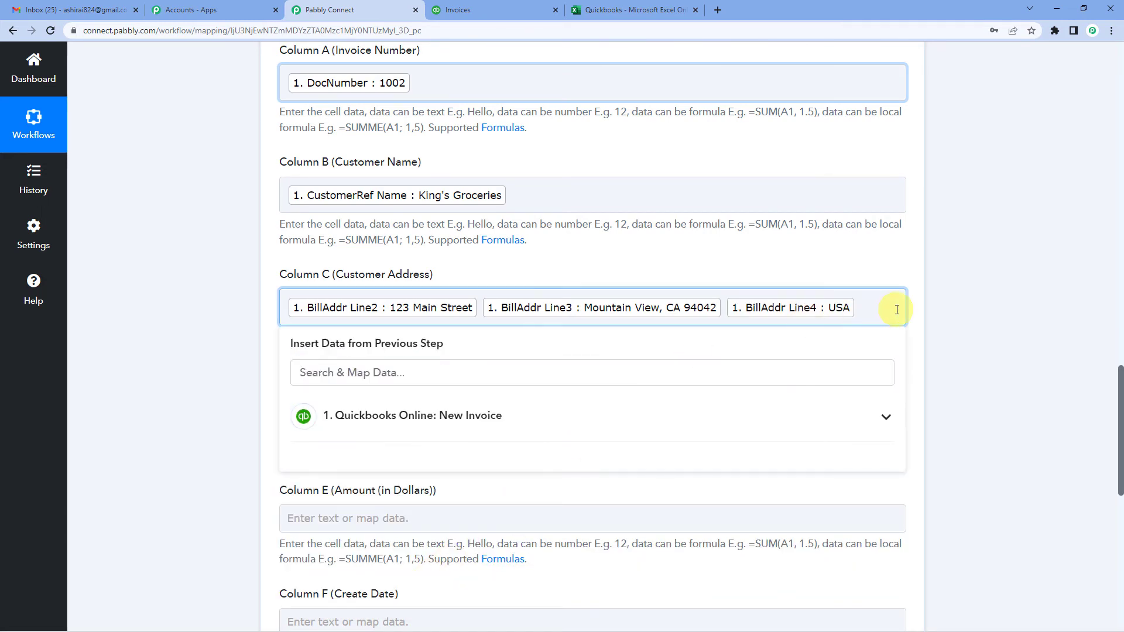
{"action": "left_click", "coordinate": [195, 384]}
Map Column D (Product/Service) to the trigger's Line 0 SalesItemLineDetail ItemRef Name field
{"action": "scroll", "coordinate": [536, 341], "scroll_direction": "down", "scroll_amount": 1}
{"action": "scroll", "coordinate": [537, 341], "scroll_direction": "down", "scroll_amount": 2}
{"action": "left_click", "coordinate": [373, 240]}
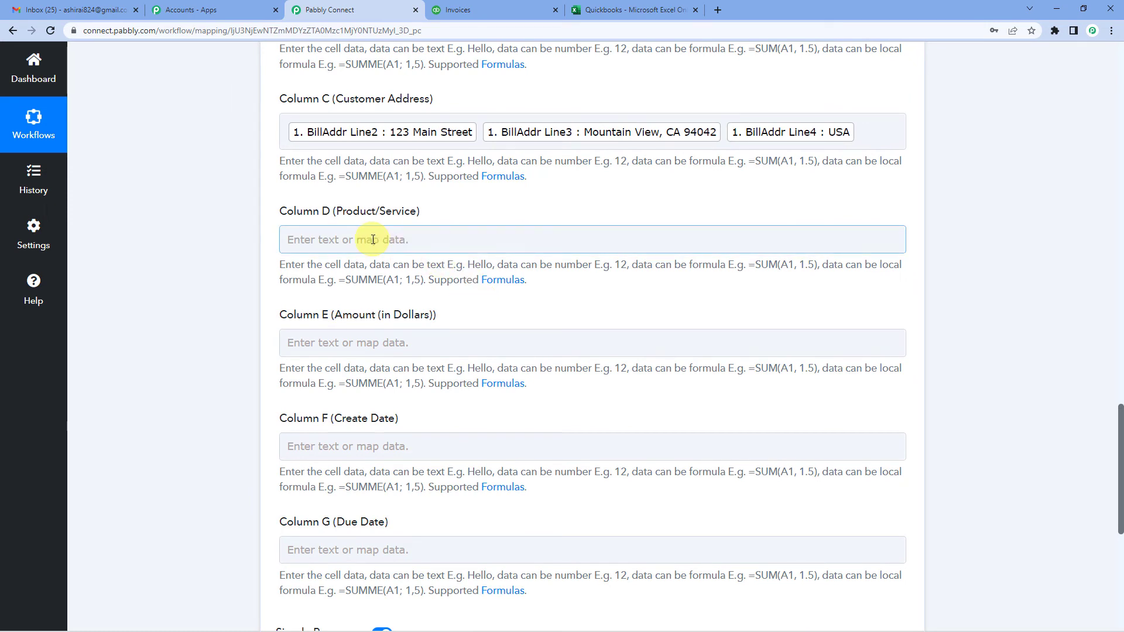
{"action": "left_click", "coordinate": [363, 339]}
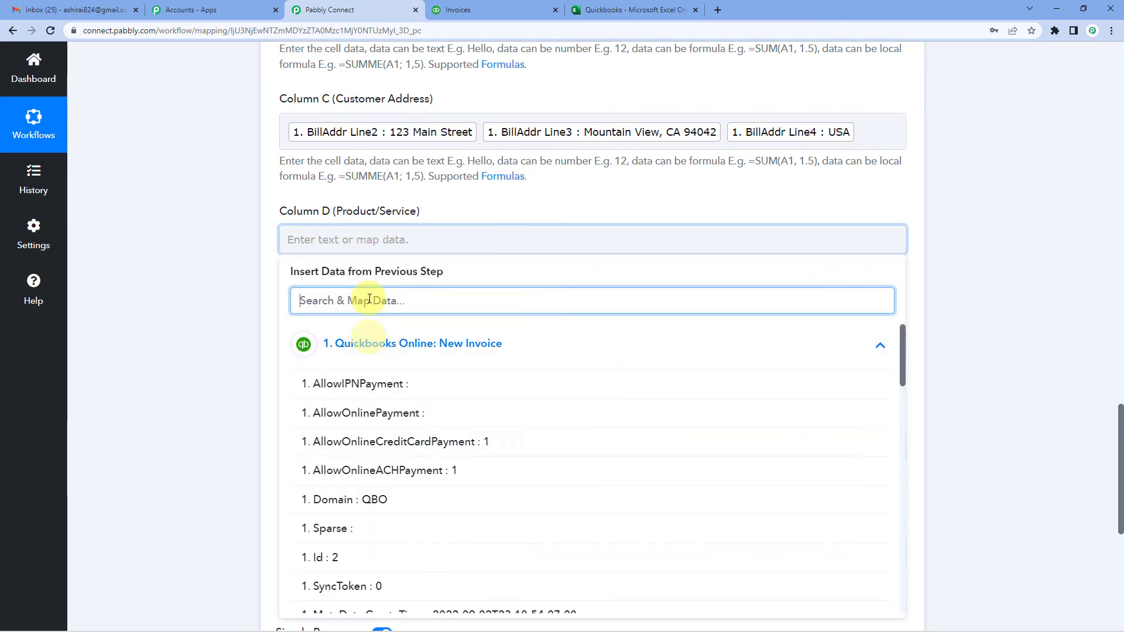
{"action": "type", "text": "line"}
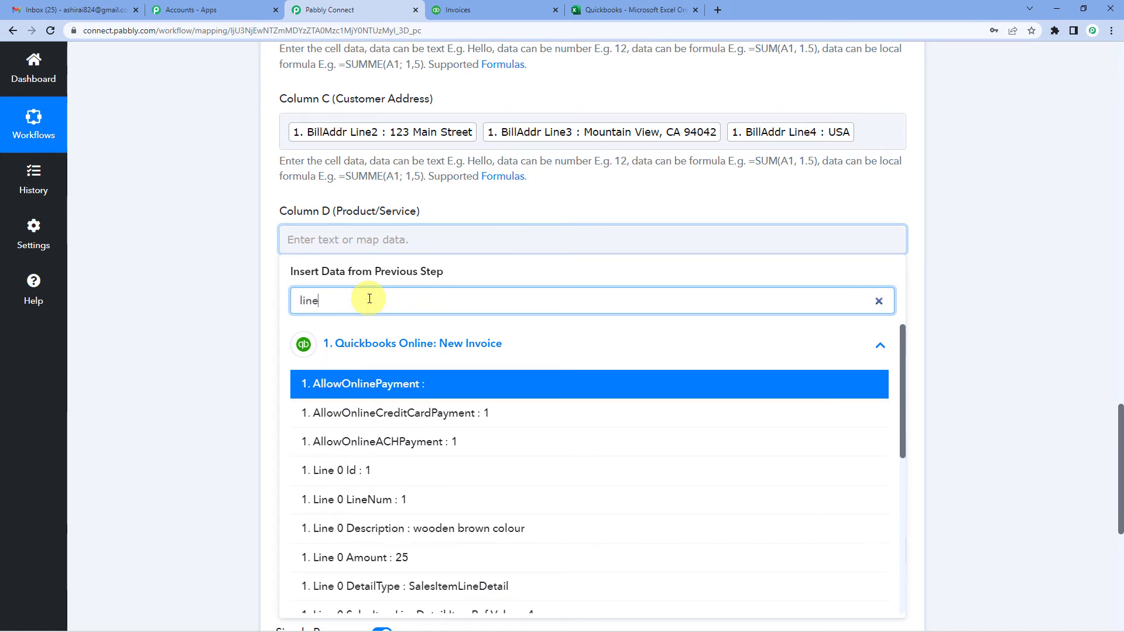
{"action": "scroll", "coordinate": [436, 527], "scroll_direction": "down", "scroll_amount": 3}
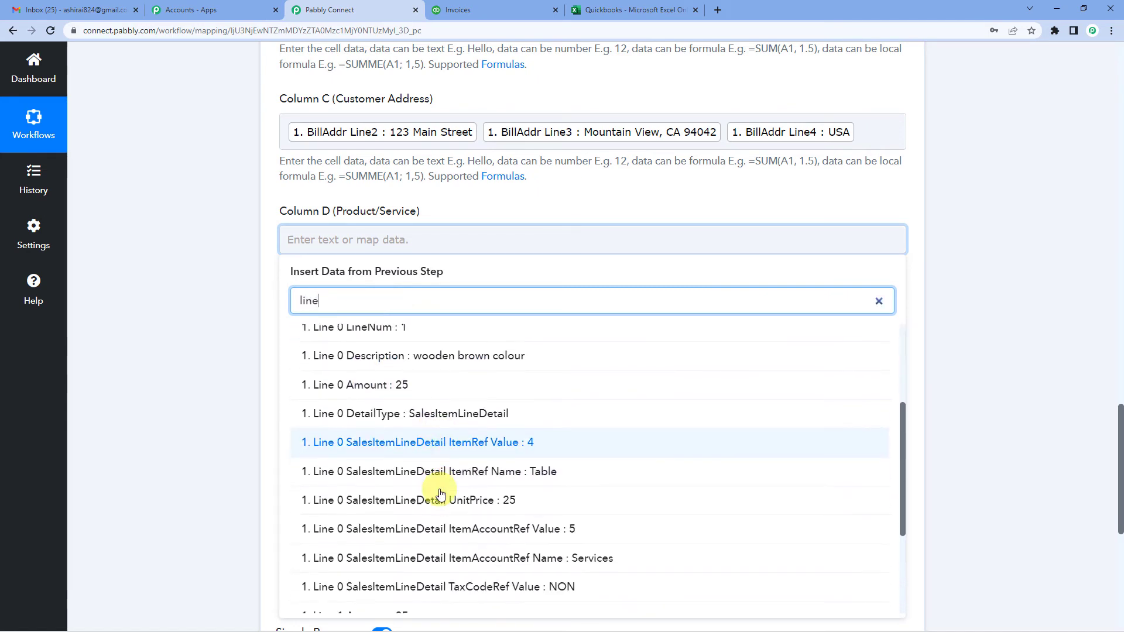
{"action": "left_click", "coordinate": [550, 474]}
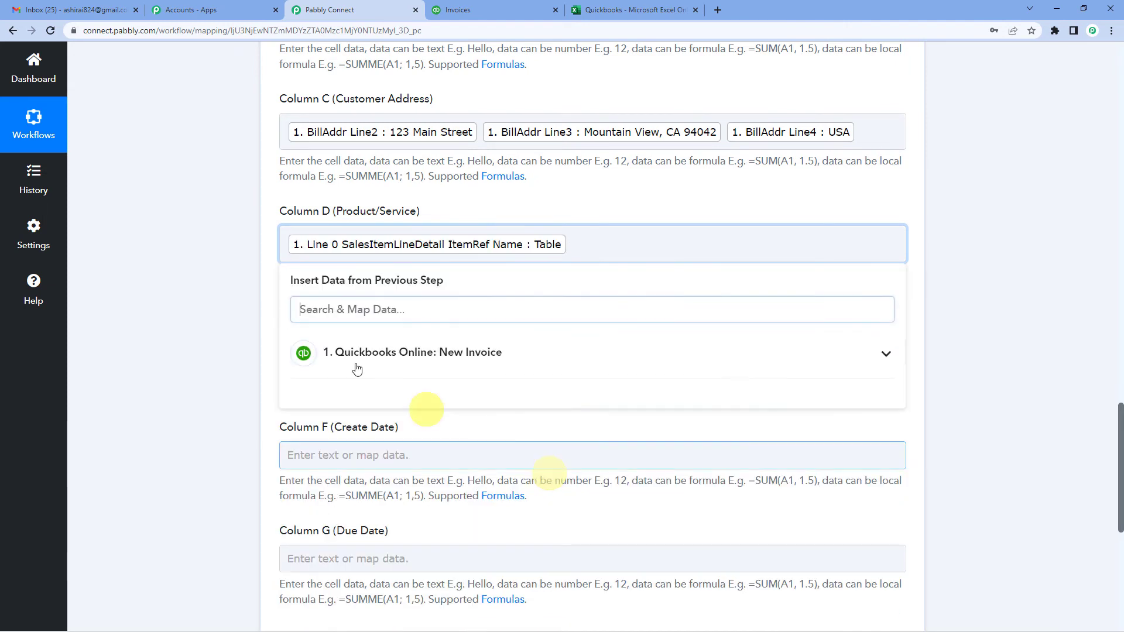
{"action": "left_click", "coordinate": [237, 293]}
Map Column E (Amount (in Dollars)) to the trigger's Line 0 Amount field
{"action": "left_click", "coordinate": [382, 354]}
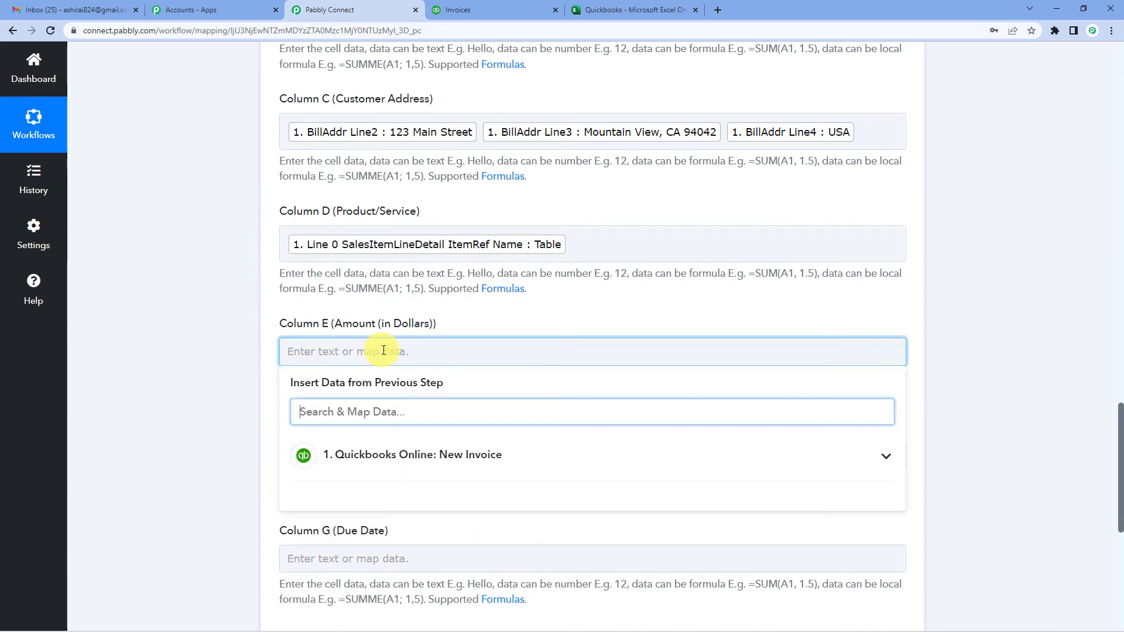
{"action": "type", "text": "amou"}
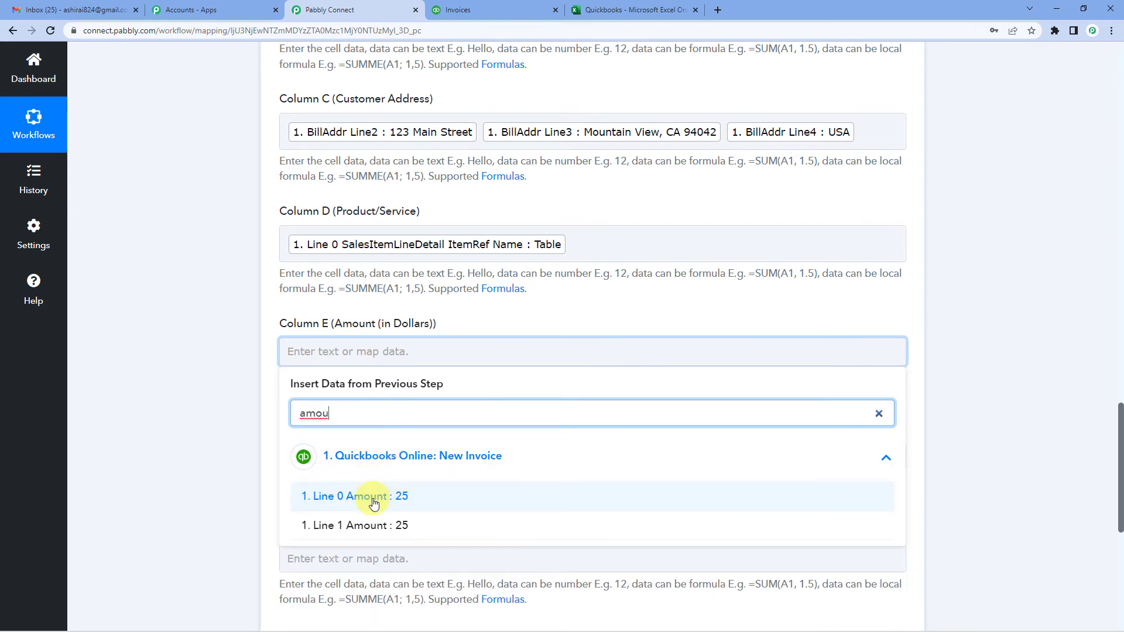
{"action": "left_click", "coordinate": [374, 496]}
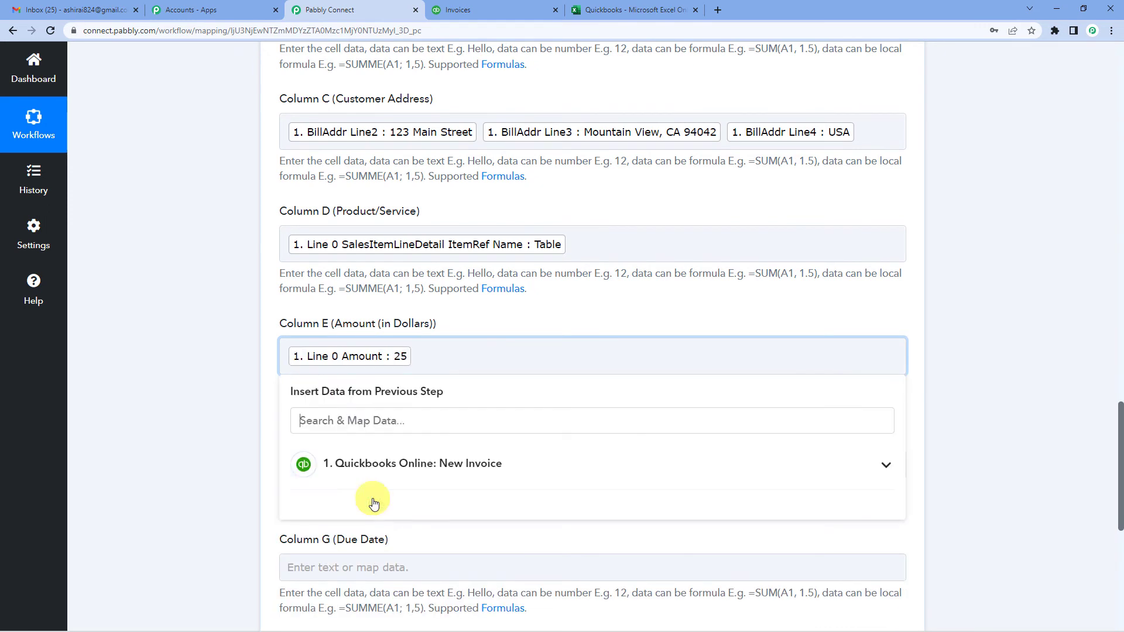
{"action": "left_click", "coordinate": [262, 344]}
Map Column F (Create Date) to the trigger's TxnDate field
{"action": "scroll", "coordinate": [261, 343], "scroll_direction": "down", "scroll_amount": 3}
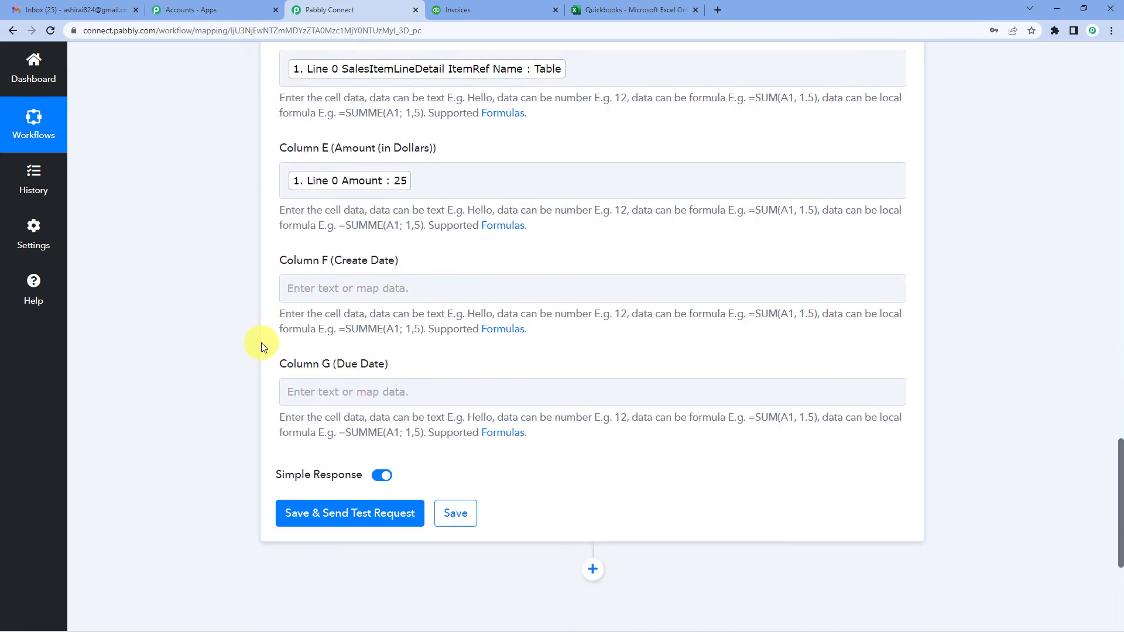
{"action": "left_click", "coordinate": [367, 288]}
{"action": "left_click", "coordinate": [372, 393]}
{"action": "left_click", "coordinate": [372, 349]}
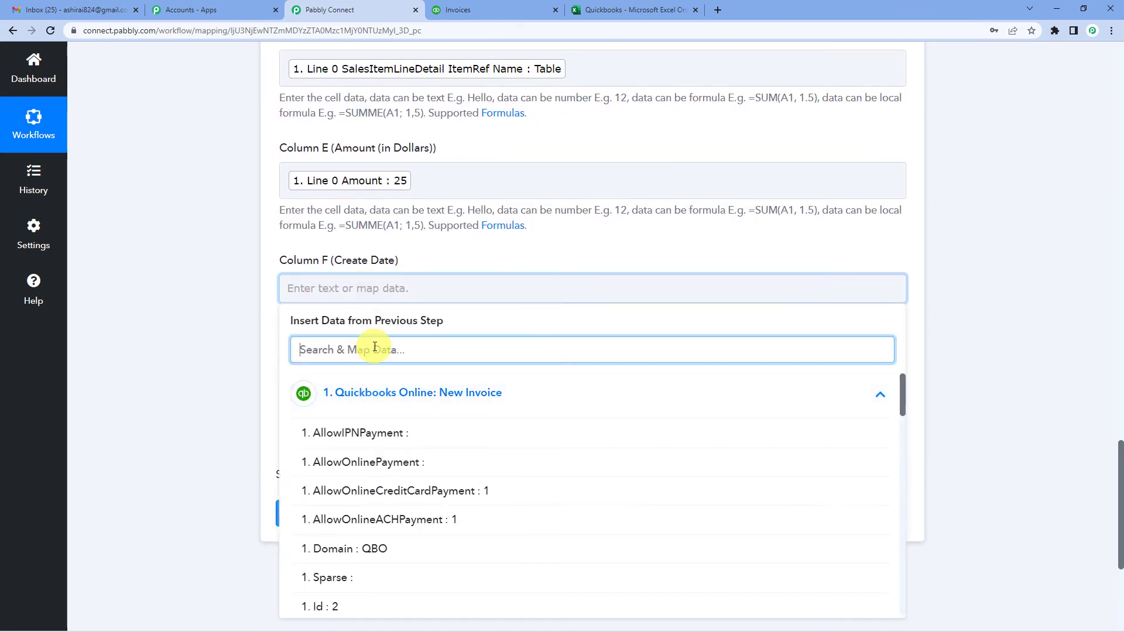
{"action": "type", "text": "dat"}
{"action": "type", "text": "e"}
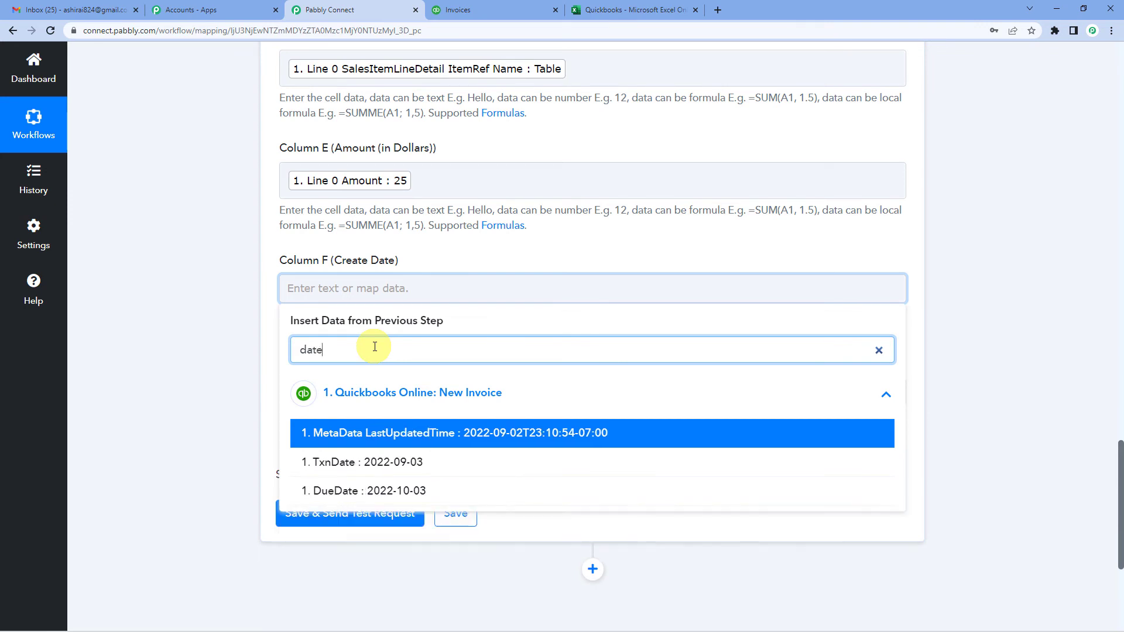
{"action": "left_click", "coordinate": [428, 472]}
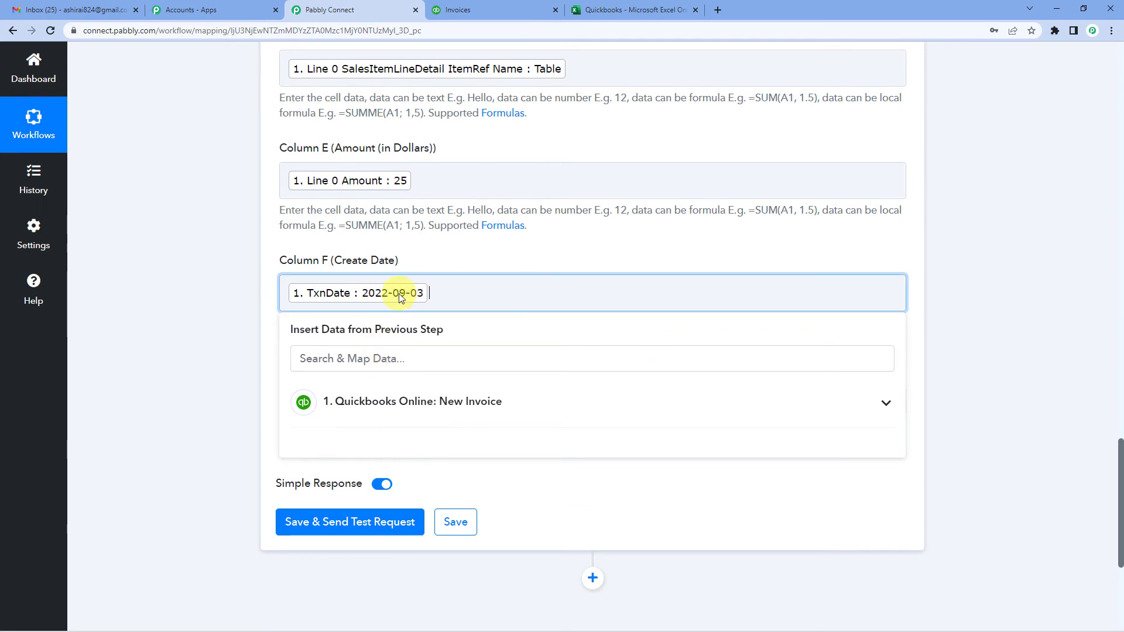
{"action": "left_click", "coordinate": [274, 301]}
Map Column G (Due Date) to the trigger's DueDate field
{"action": "left_click", "coordinate": [328, 400]}
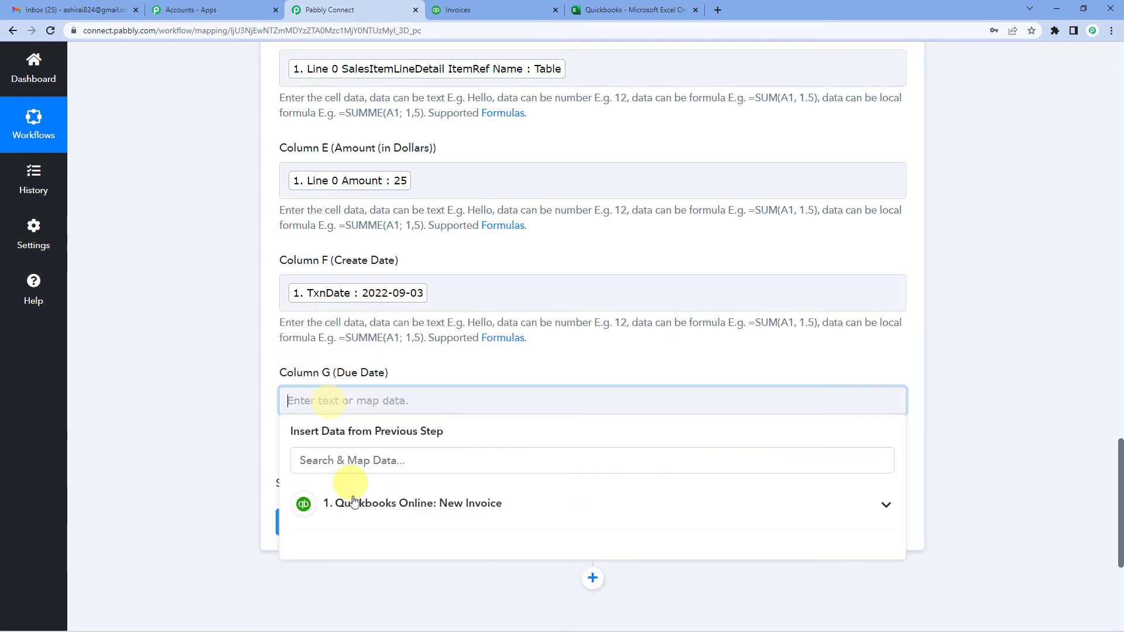
{"action": "left_click", "coordinate": [353, 501]}
{"action": "left_click", "coordinate": [328, 459]}
{"action": "type", "text": "due"}
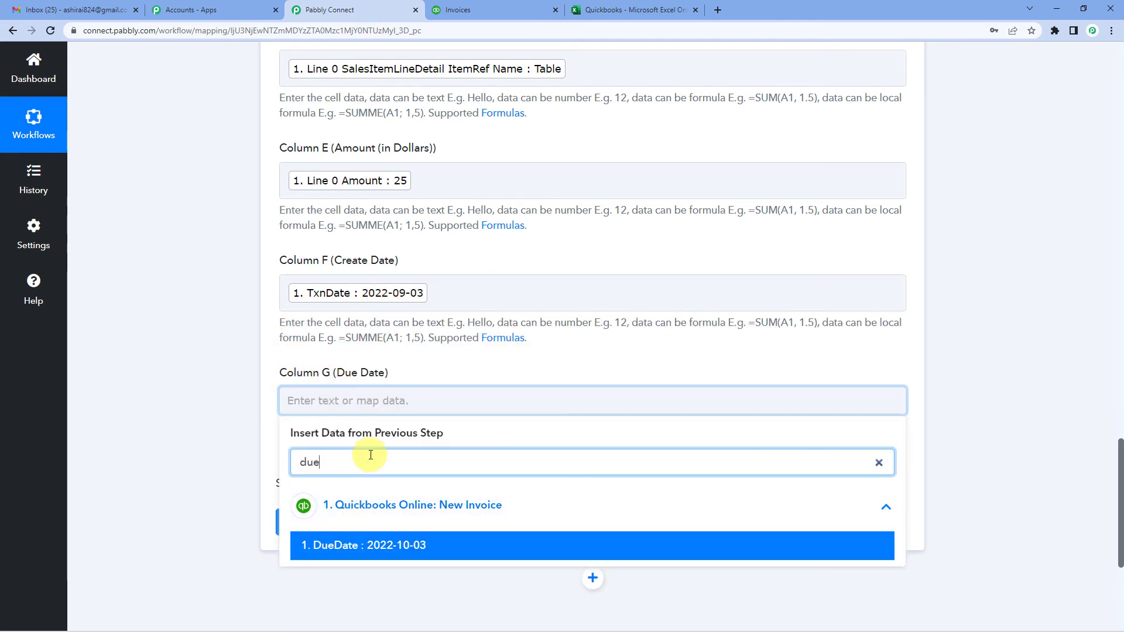
{"action": "left_click", "coordinate": [411, 554]}
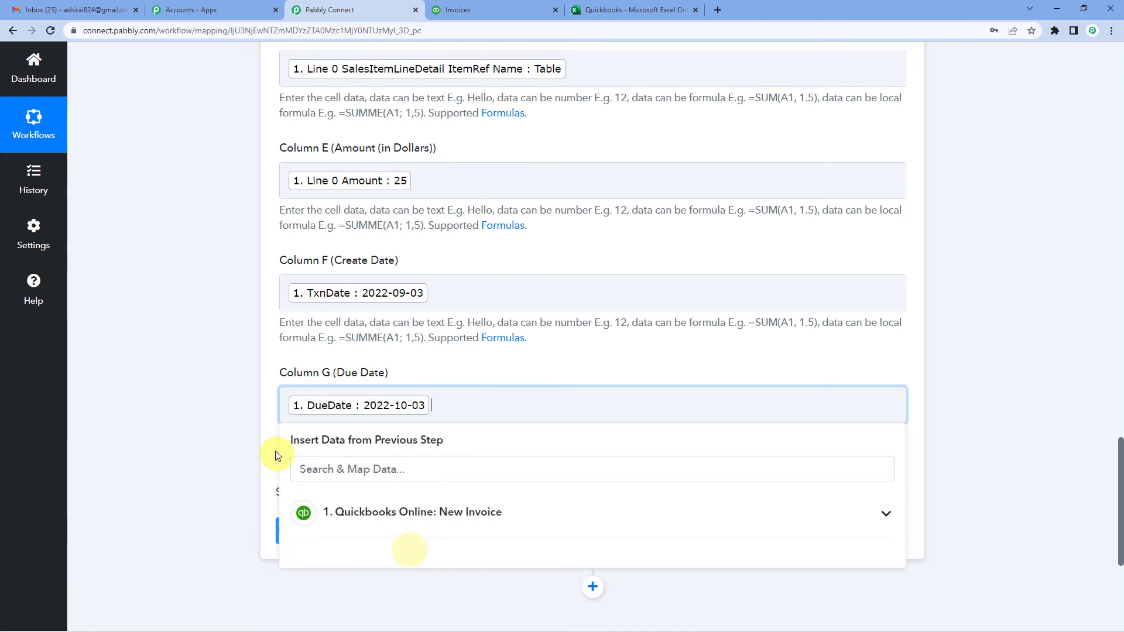
{"action": "left_click", "coordinate": [226, 435]}
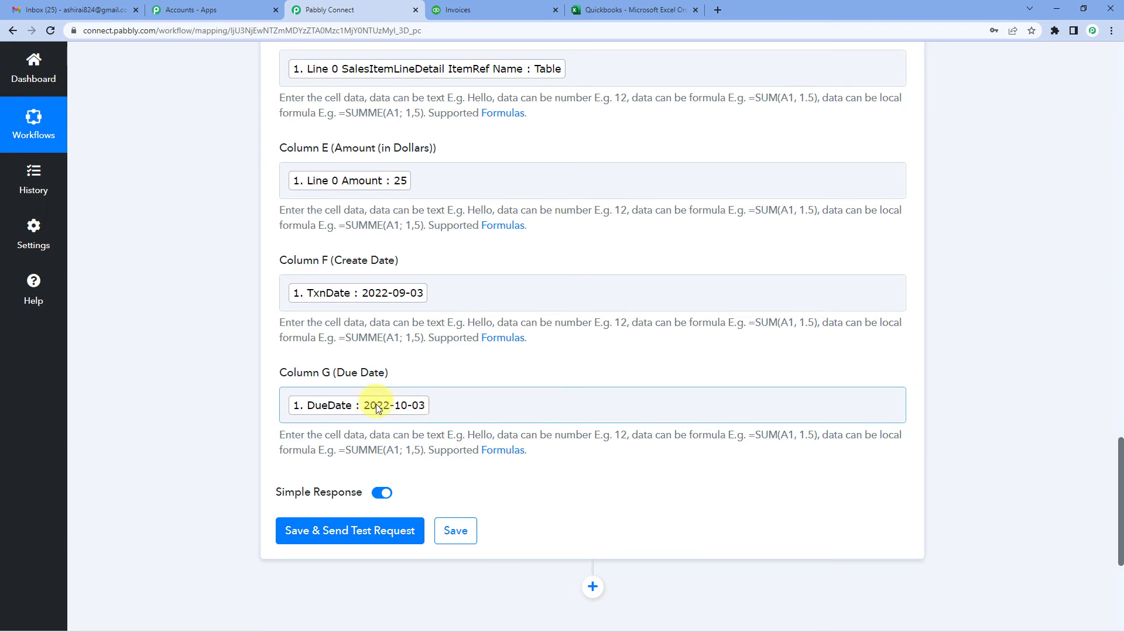
Review the Excel action's mappings for Columns A to G, and check the open invoice's details in QuickBooks
{"action": "scroll", "coordinate": [384, 404], "scroll_direction": "up", "scroll_amount": 5}
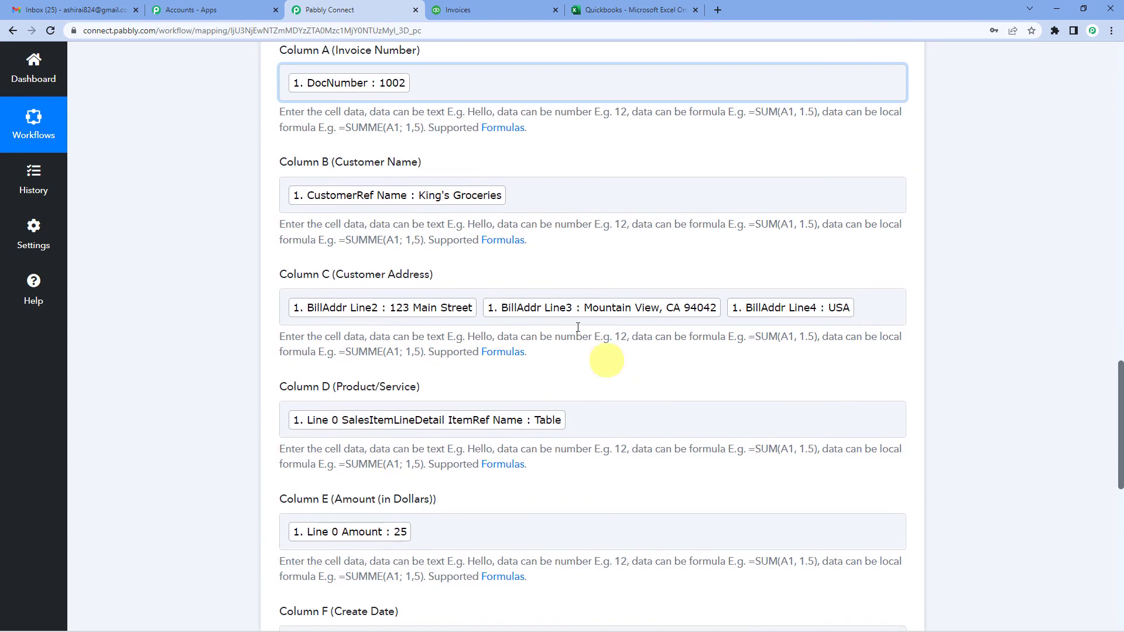
{"action": "scroll", "coordinate": [385, 324], "scroll_direction": "up", "scroll_amount": 3}
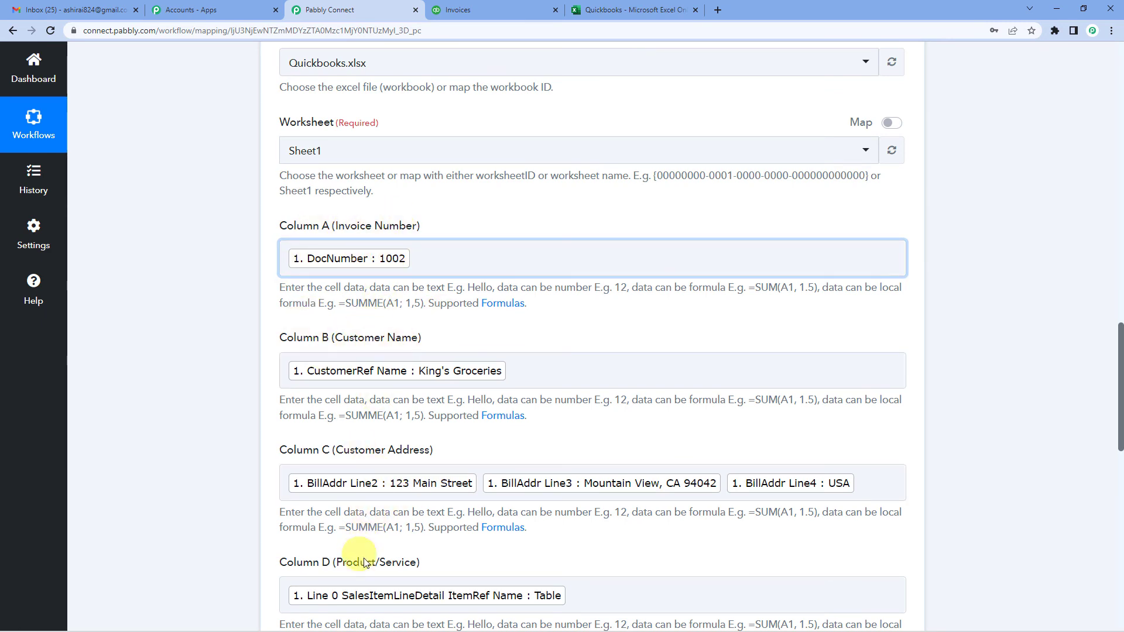
{"action": "scroll", "coordinate": [489, 501], "scroll_direction": "down", "scroll_amount": 2}
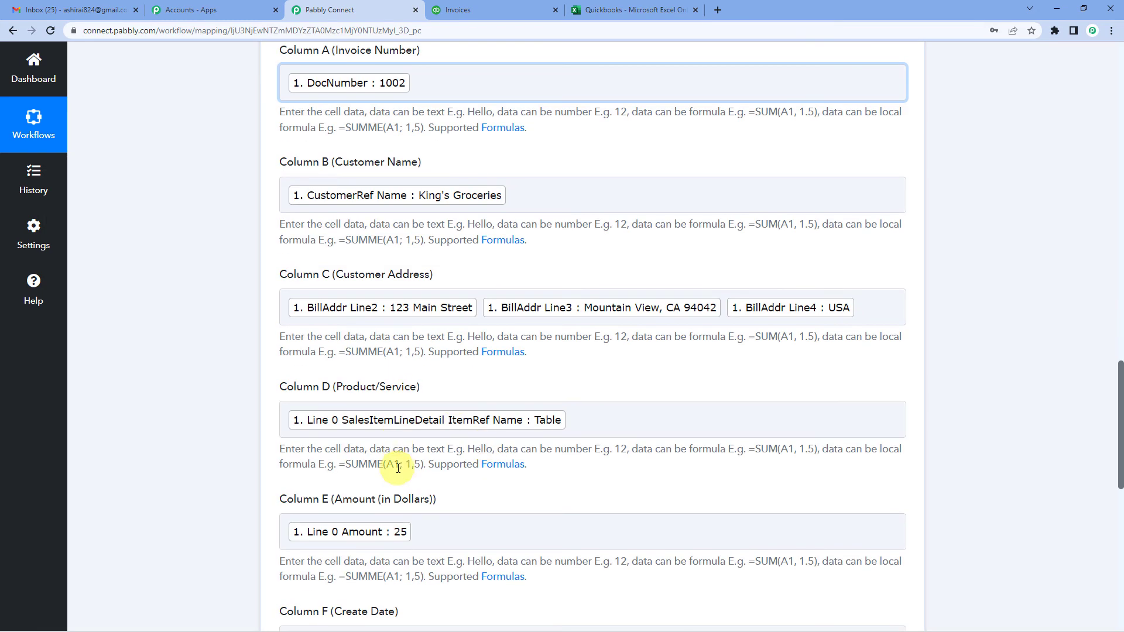
{"action": "scroll", "coordinate": [398, 467], "scroll_direction": "up", "scroll_amount": 1}
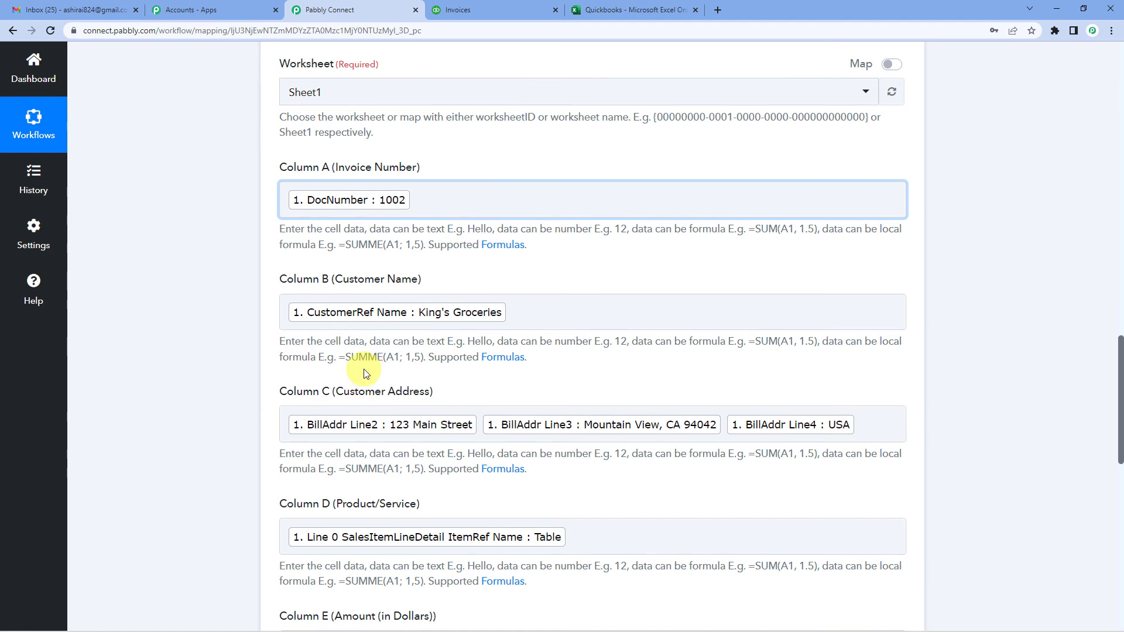
{"action": "scroll", "coordinate": [364, 373], "scroll_direction": "up", "scroll_amount": 2}
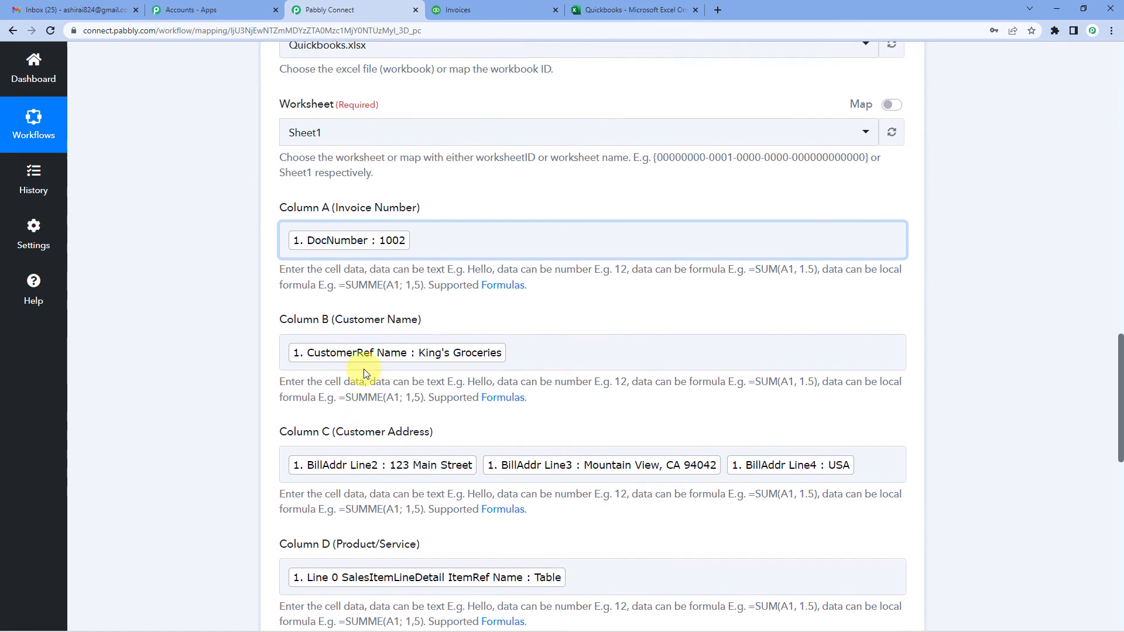
{"action": "left_click", "coordinate": [486, 10]}
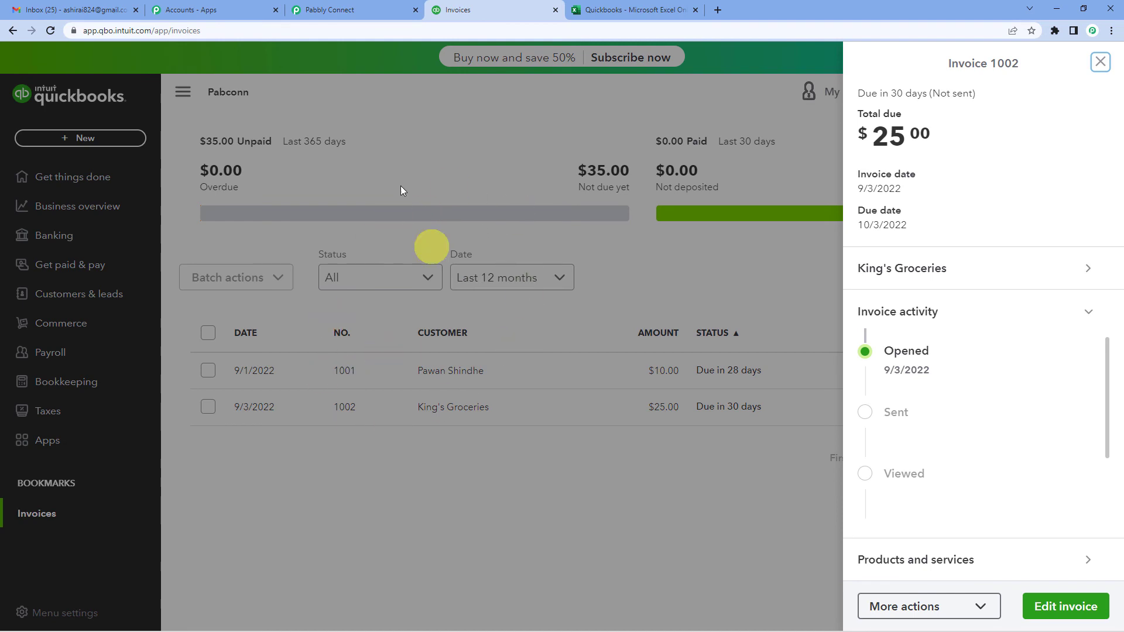
{"action": "left_click", "coordinate": [357, 13]}
{"action": "scroll", "coordinate": [221, 351], "scroll_direction": "up", "scroll_amount": 3}
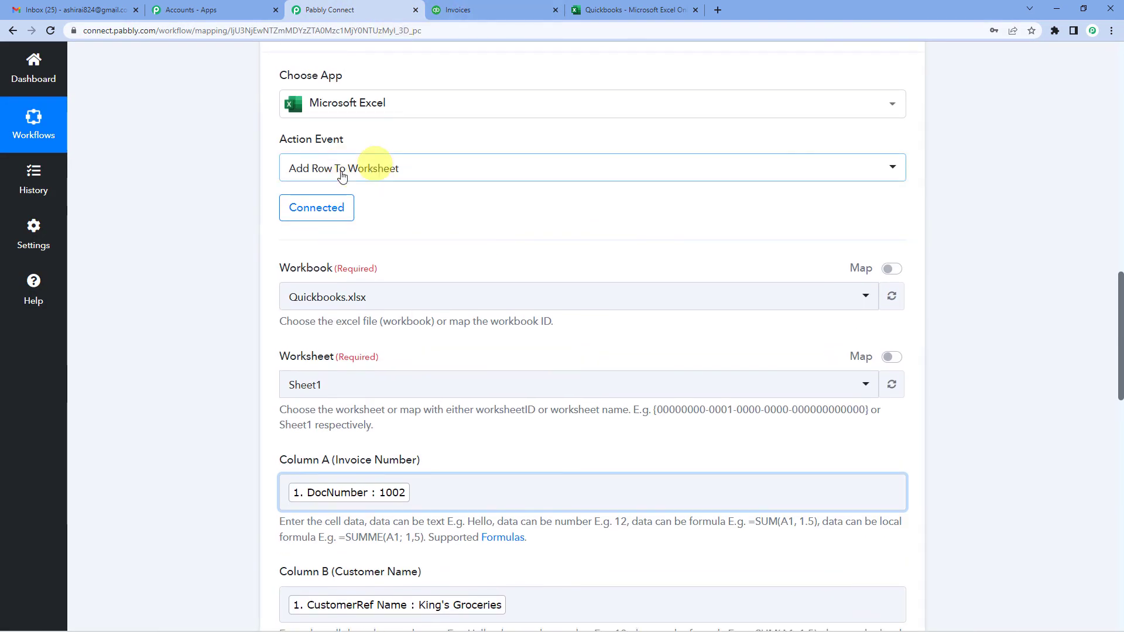
{"action": "scroll", "coordinate": [117, 358], "scroll_direction": "down", "scroll_amount": 3}
{"action": "scroll", "coordinate": [117, 357], "scroll_direction": "down", "scroll_amount": 1}
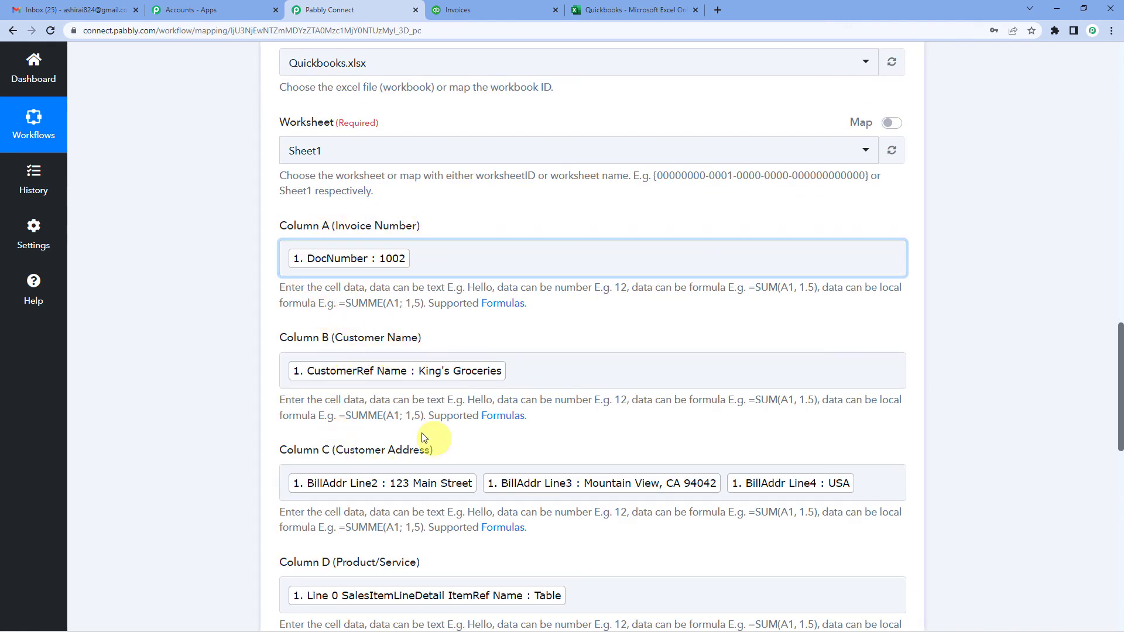
{"action": "scroll", "coordinate": [384, 465], "scroll_direction": "down", "scroll_amount": 3}
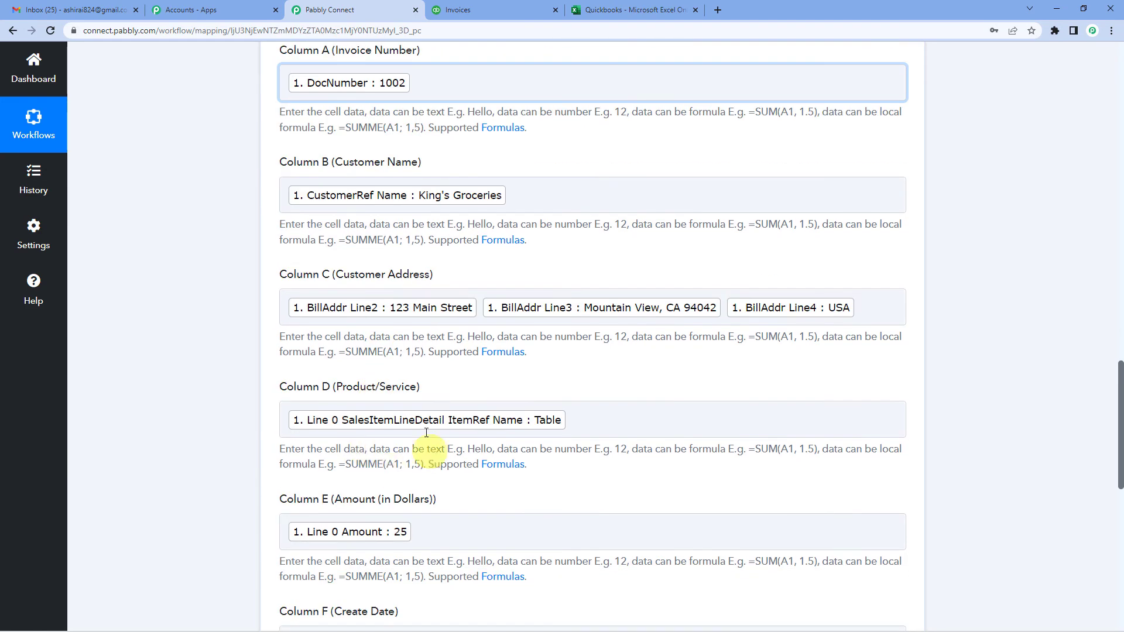
{"action": "scroll", "coordinate": [427, 326], "scroll_direction": "up", "scroll_amount": 3}
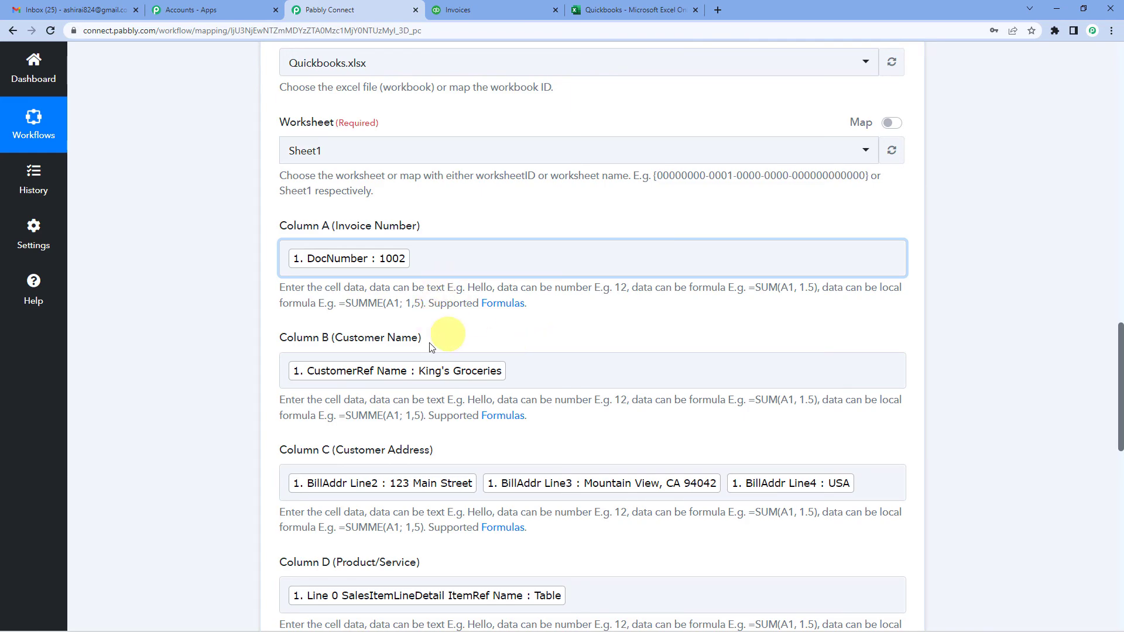
{"action": "scroll", "coordinate": [190, 444], "scroll_direction": "down", "scroll_amount": 9}
{"action": "scroll", "coordinate": [191, 442], "scroll_direction": "up", "scroll_amount": 6}
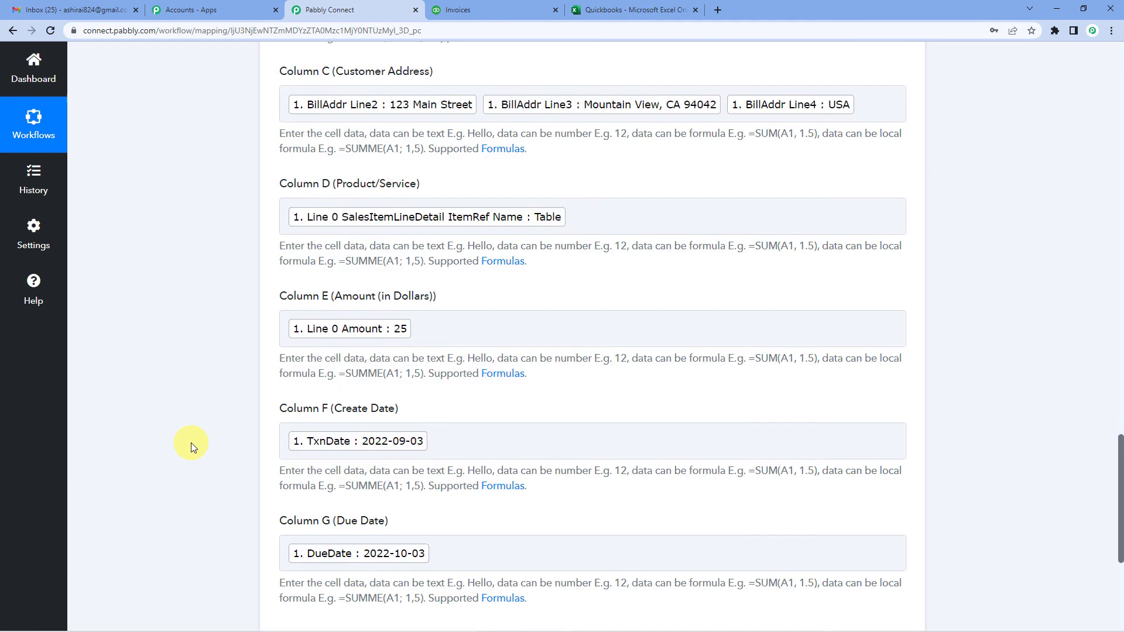
Save the Add Row To Worksheet action with a test request, and examine the row values in its response
{"action": "scroll", "coordinate": [269, 394], "scroll_direction": "down", "scroll_amount": 6}
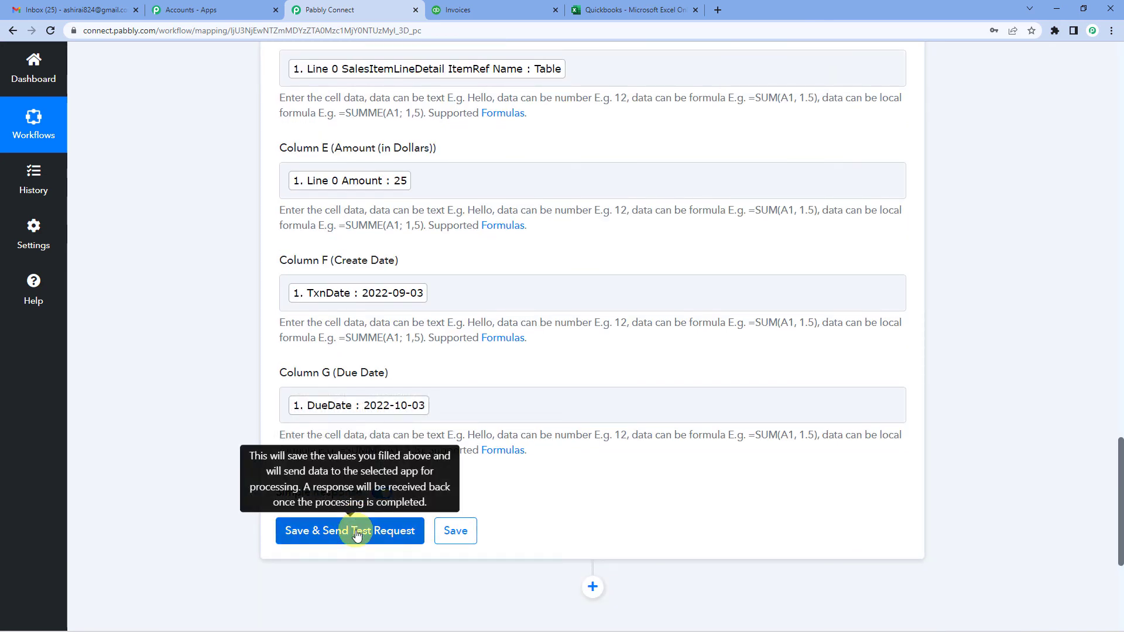
{"action": "left_click", "coordinate": [357, 534]}
{"action": "scroll", "coordinate": [289, 413], "scroll_direction": "down", "scroll_amount": 3}
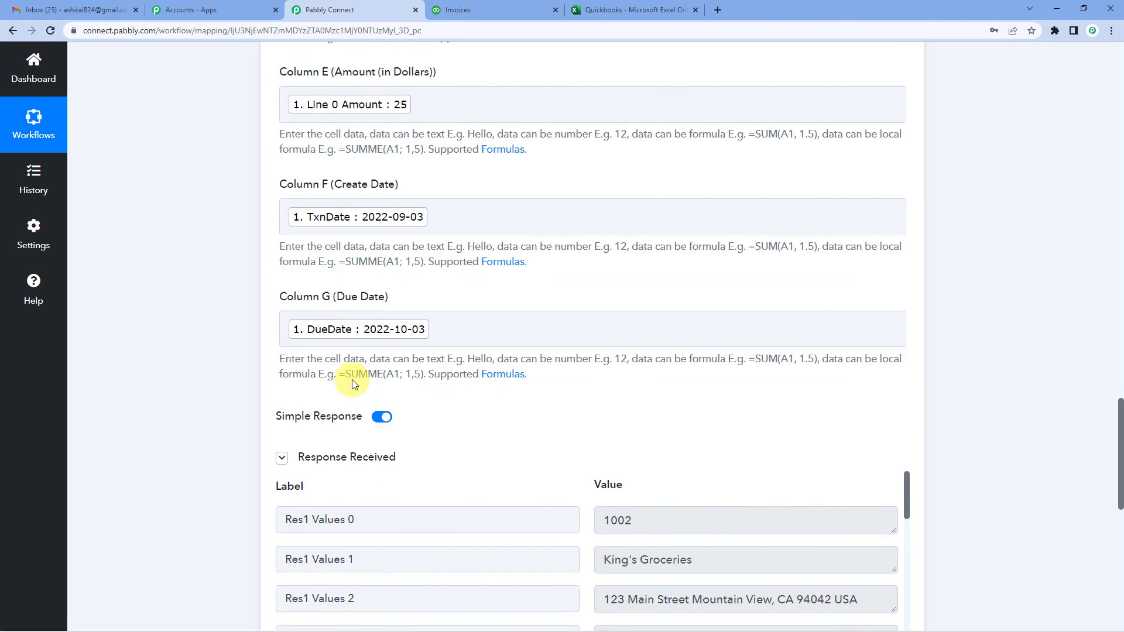
{"action": "scroll", "coordinate": [525, 314], "scroll_direction": "down", "scroll_amount": 2}
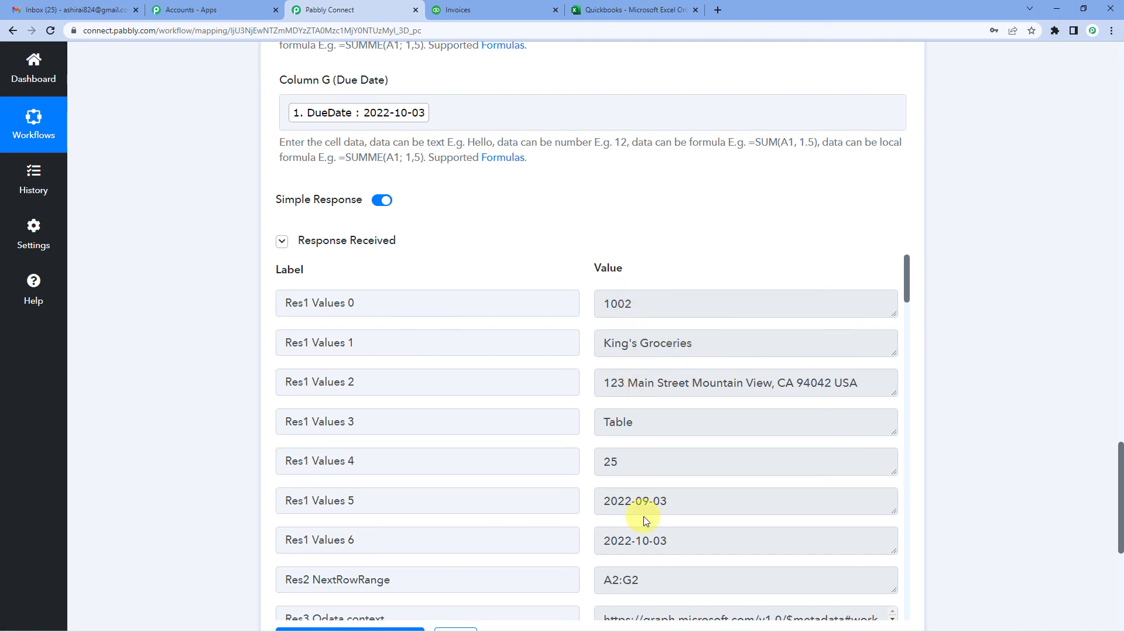
{"action": "scroll", "coordinate": [659, 449], "scroll_direction": "down", "scroll_amount": 2}
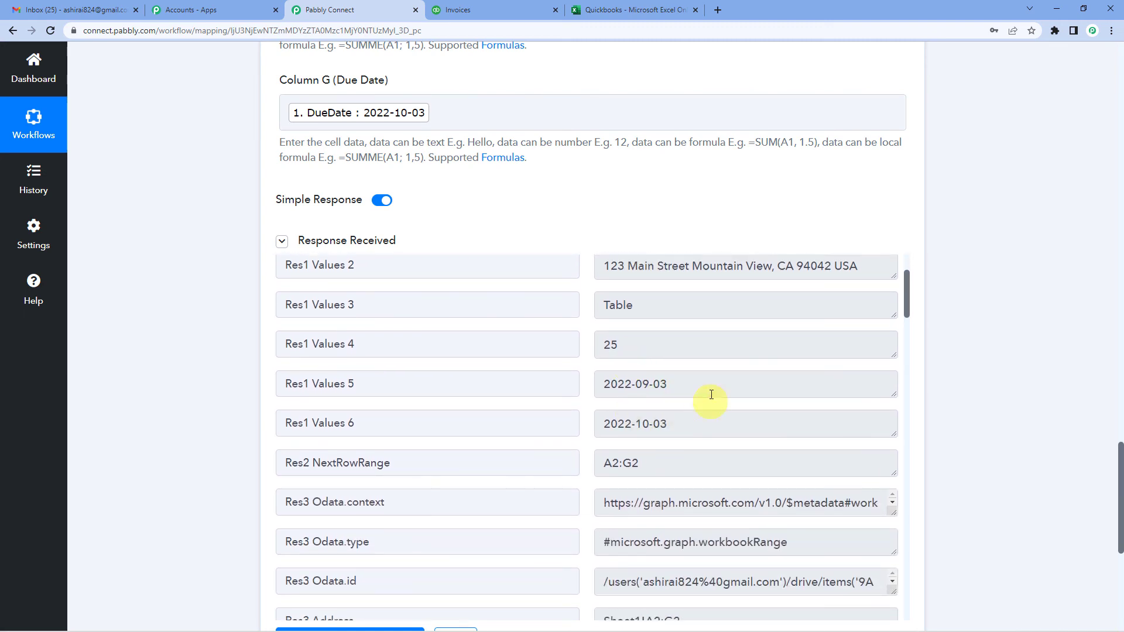
{"action": "scroll", "coordinate": [711, 394], "scroll_direction": "up", "scroll_amount": 2}
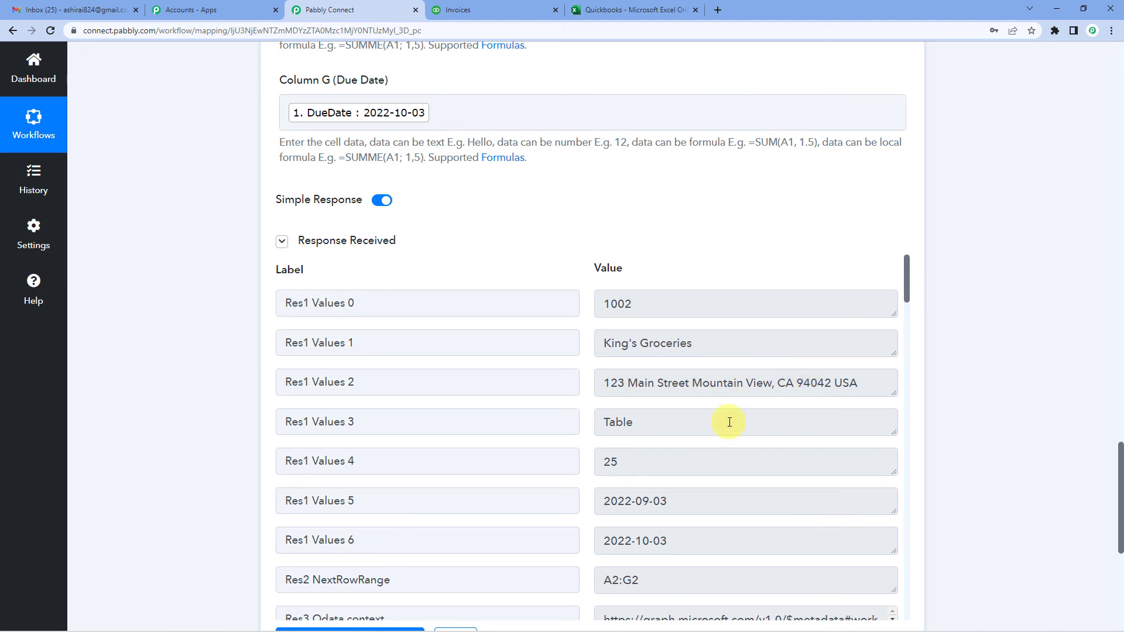
{"action": "scroll", "coordinate": [149, 360], "scroll_direction": "up", "scroll_amount": 2}
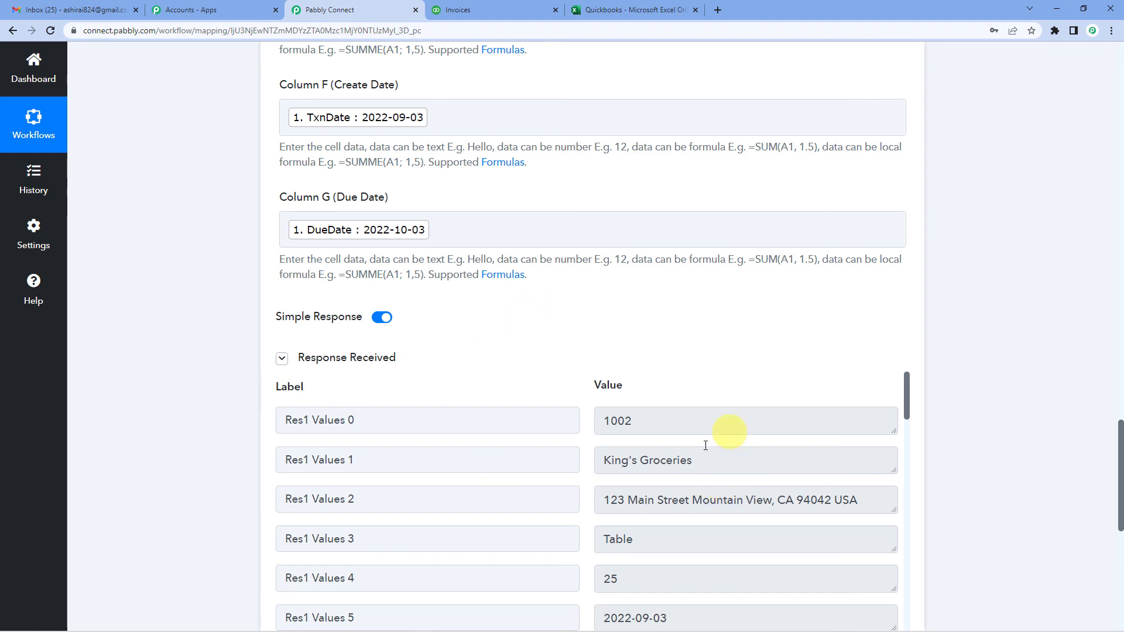
Switch to the Quickbooks workbook in Excel and check each cell of row 2 from Invoice number to Due Date
{"action": "left_click", "coordinate": [631, 10]}
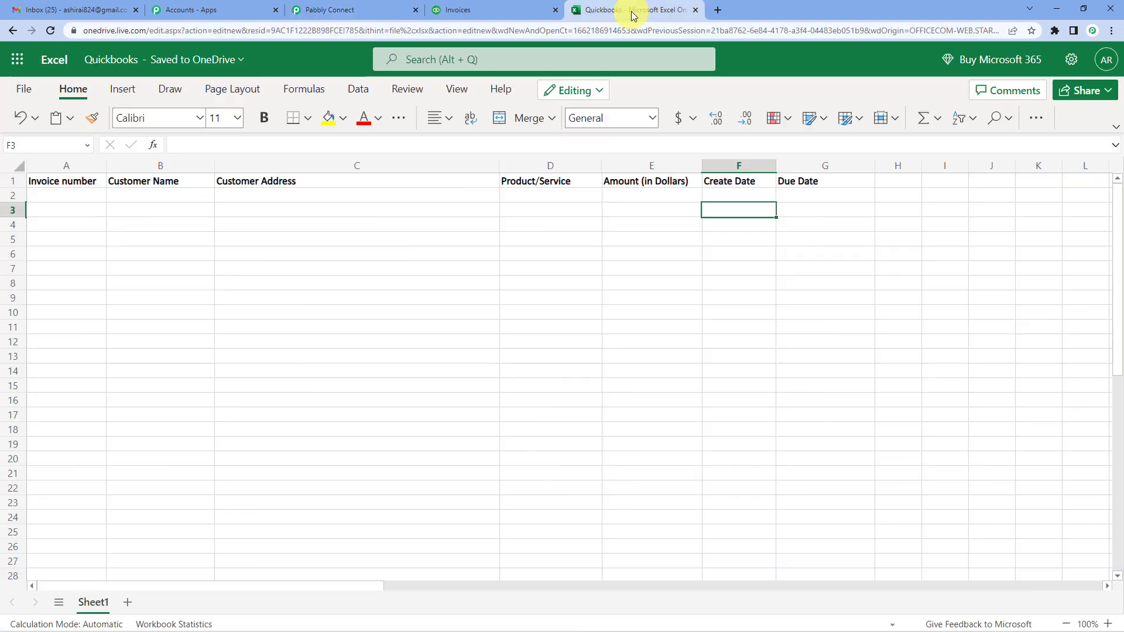
{"action": "left_click", "coordinate": [251, 256]}
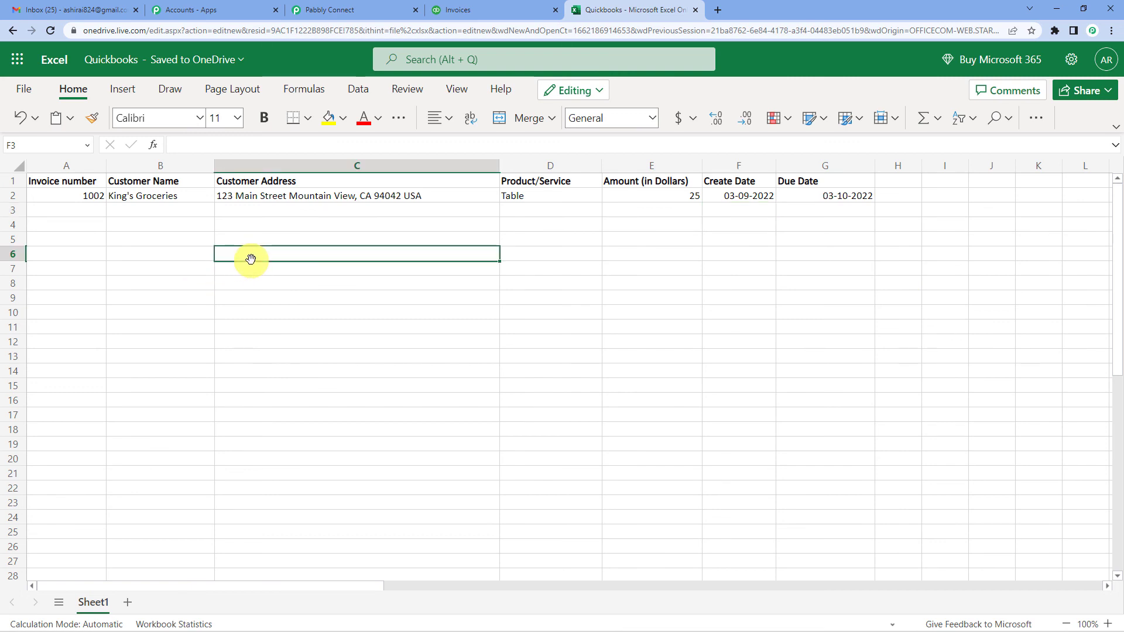
{"action": "left_click", "coordinate": [87, 198]}
{"action": "left_click", "coordinate": [138, 199]}
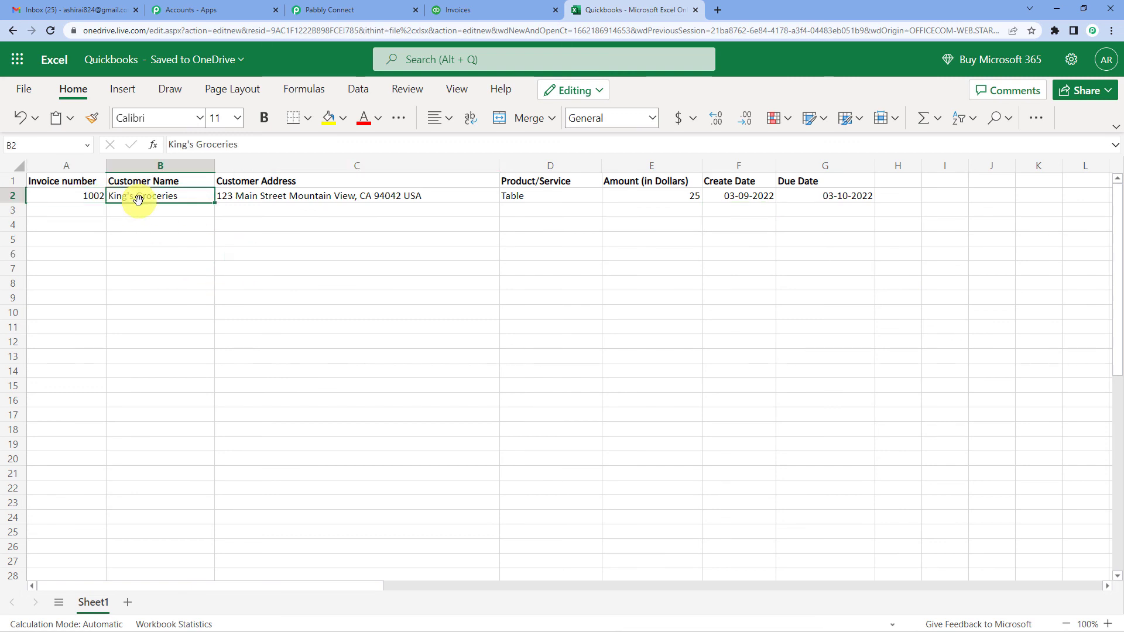
{"action": "left_click", "coordinate": [313, 200]}
{"action": "left_click", "coordinate": [548, 198]}
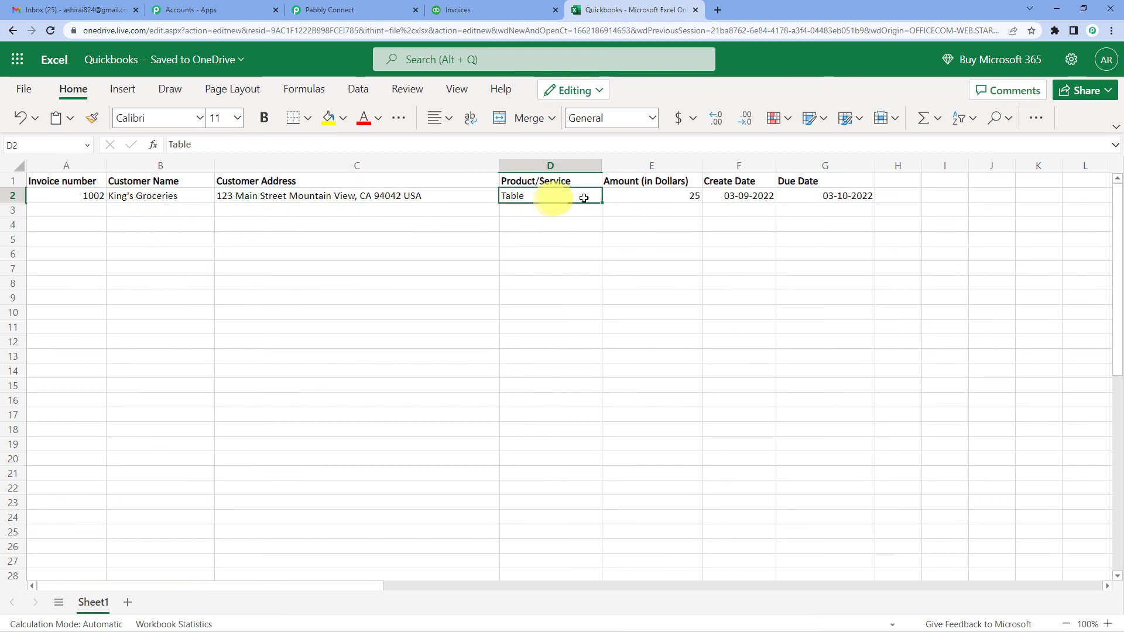
{"action": "left_click", "coordinate": [667, 195]}
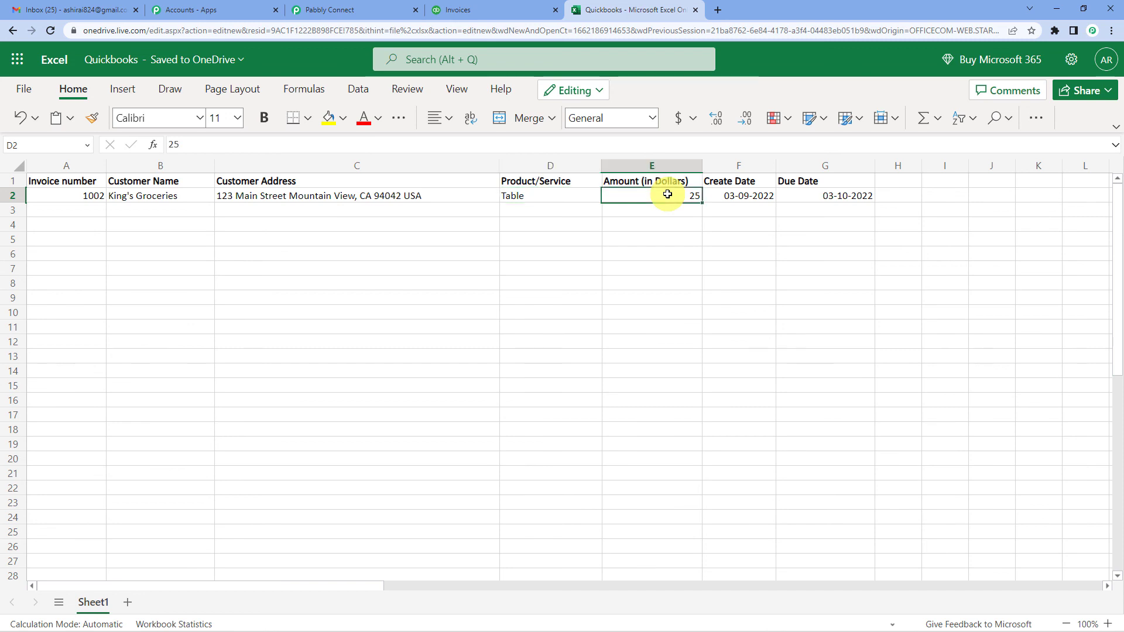
{"action": "left_click", "coordinate": [725, 197]}
{"action": "left_click", "coordinate": [789, 195]}
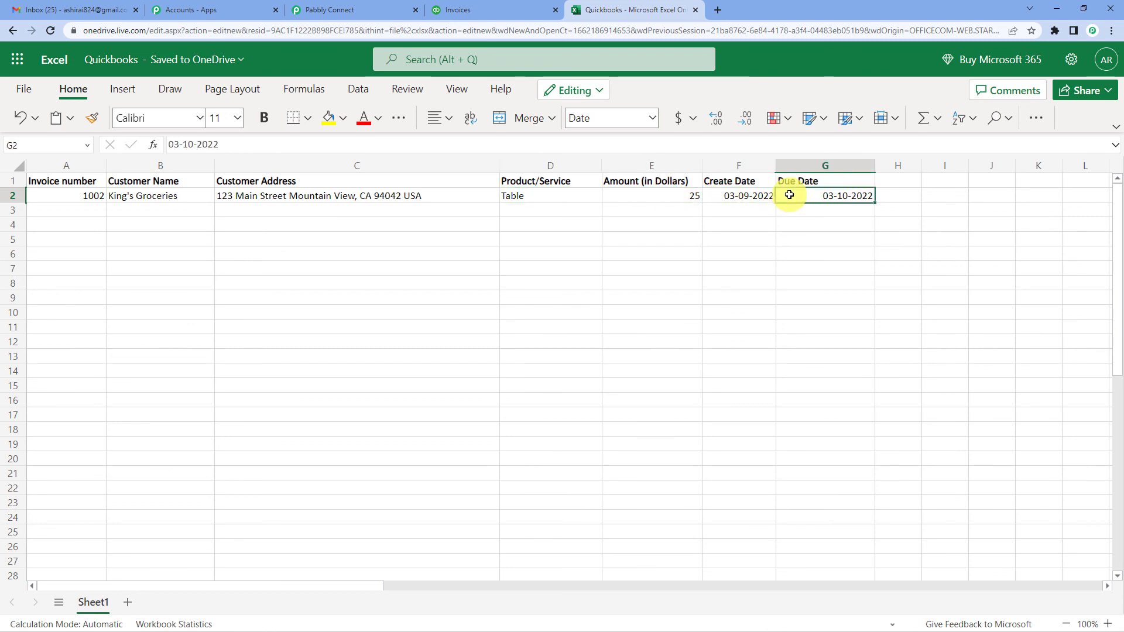
Return to Pabbly Connect and collapse the workflow's Quickbooks Online trigger and Microsoft Excel action
{"action": "left_click", "coordinate": [332, 10]}
{"action": "scroll", "coordinate": [170, 413], "scroll_direction": "up", "scroll_amount": 20}
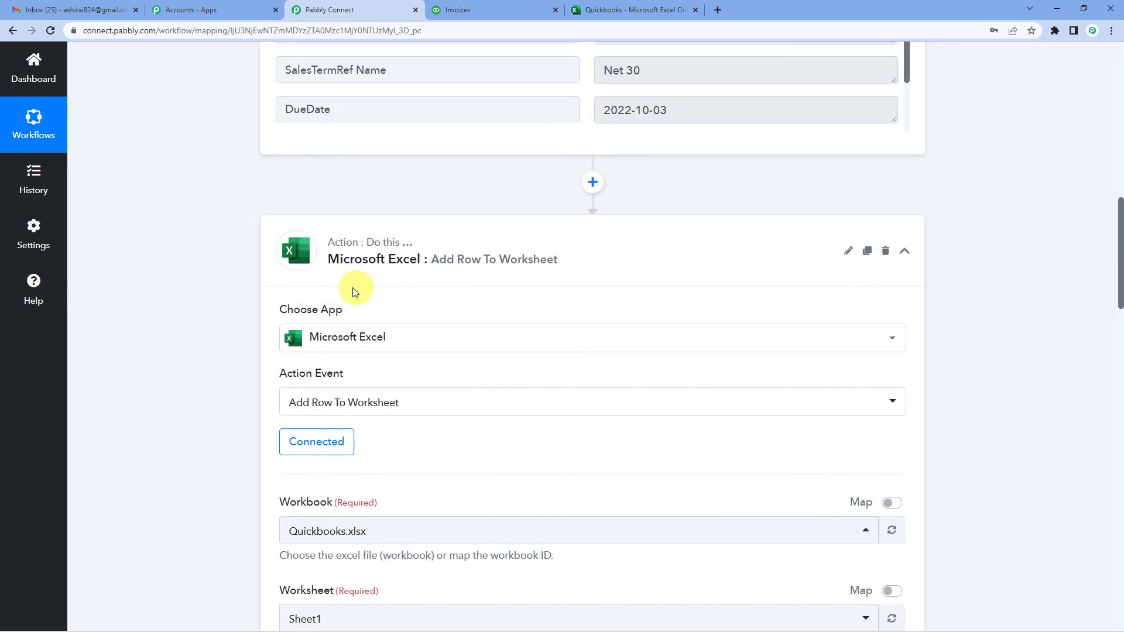
{"action": "scroll", "coordinate": [244, 321], "scroll_direction": "up", "scroll_amount": 10}
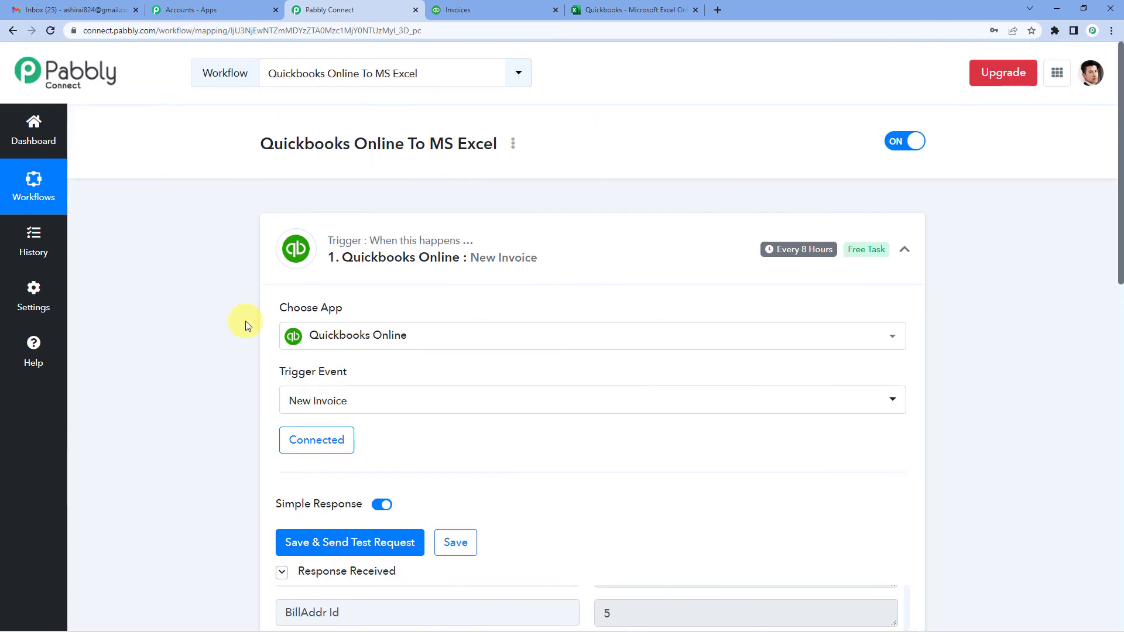
{"action": "left_click", "coordinate": [427, 262]}
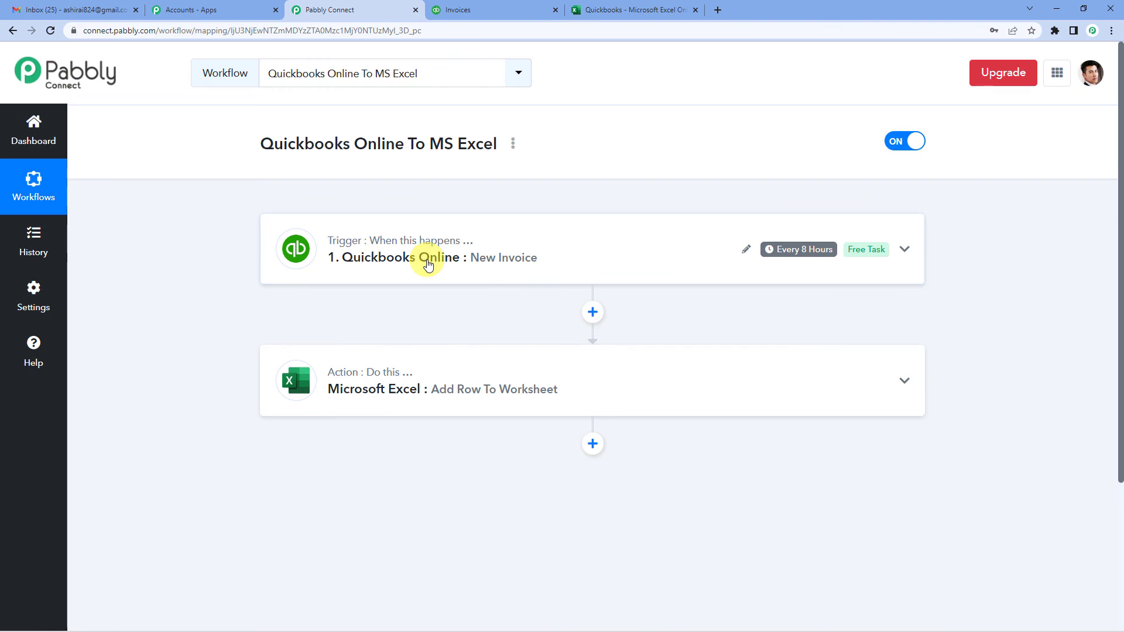